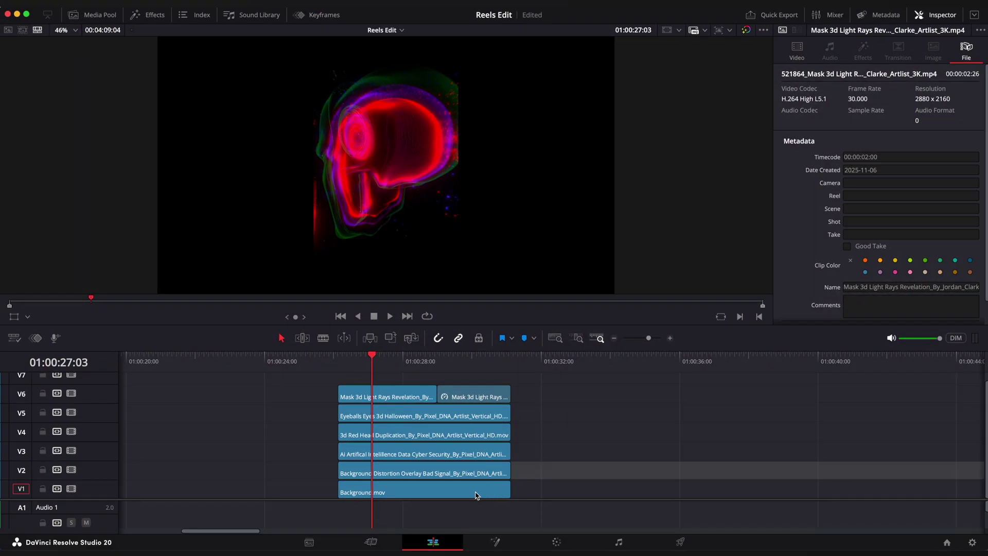
Combine all the stacked clips on V1 to V6 into a new Fusion clip and open it on the Fusion page.
left_click(378, 495)
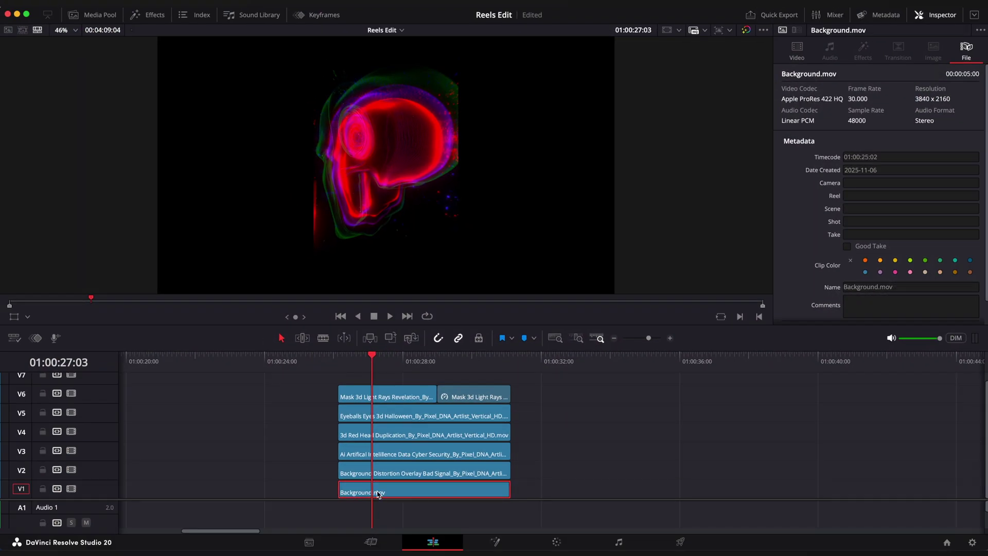
key("b")
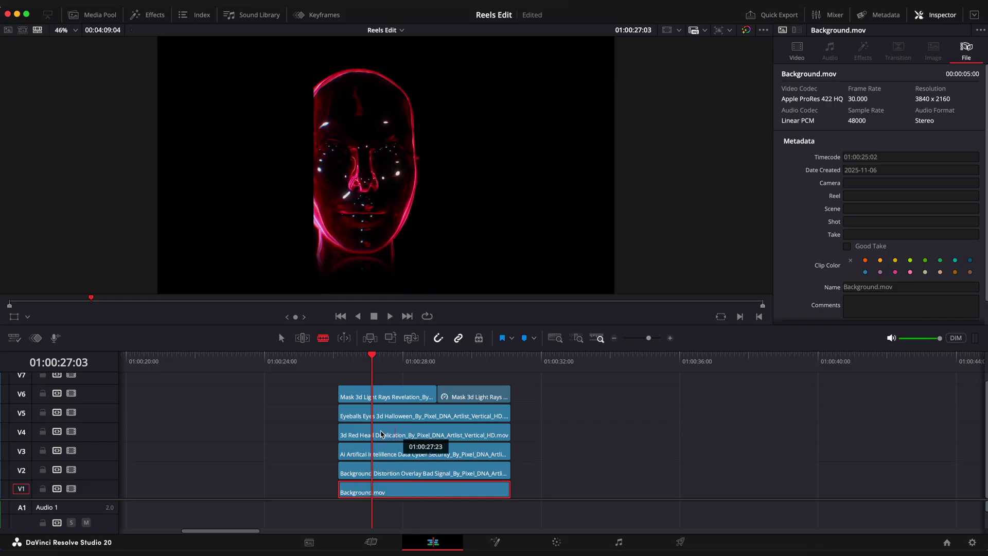
key("a")
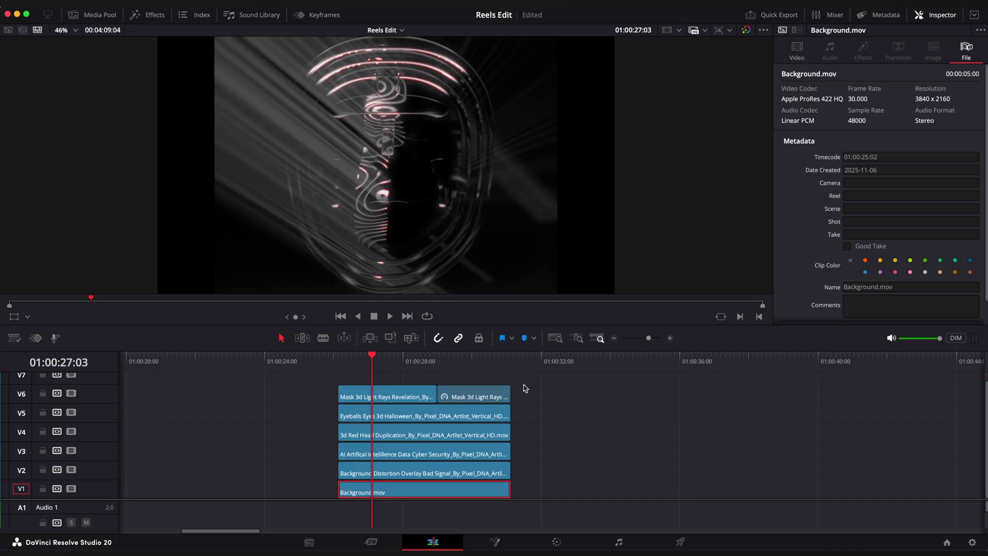
left_click_drag(525, 388, 396, 485)
right_click(396, 485)
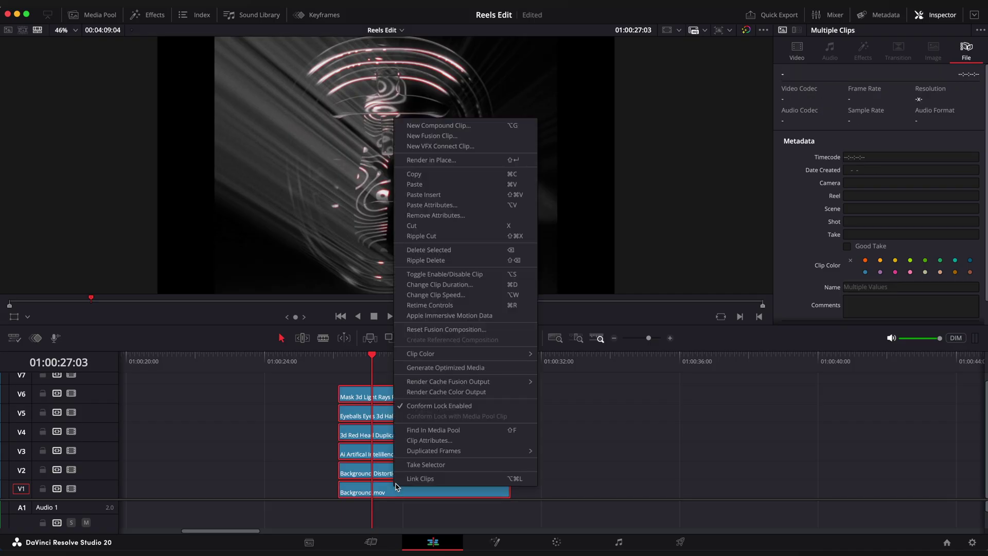
left_click(431, 136)
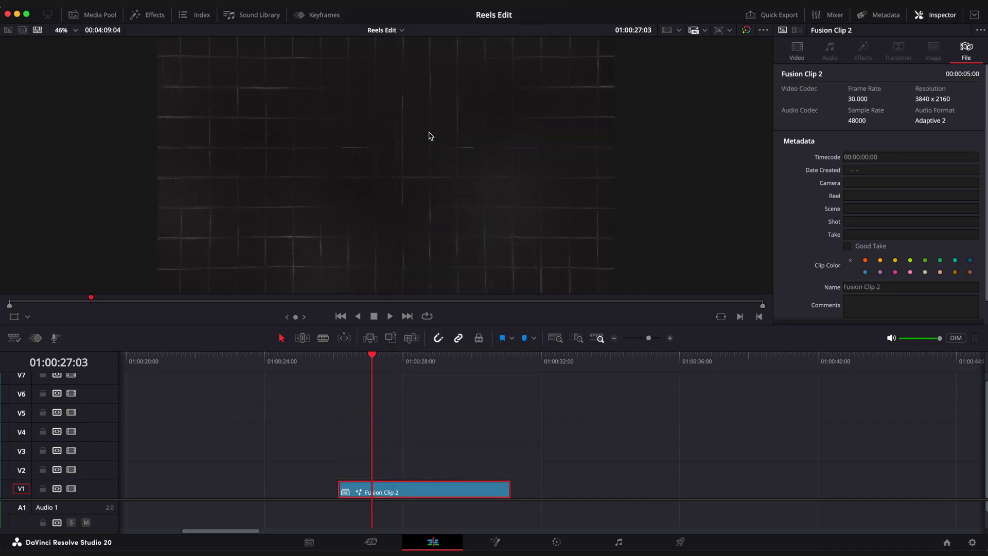
left_click(495, 543)
Rearrange the node graph, placing Background1 above Merge1 and moving MediaOut1 and the six MediaIn nodes well away from the merges.
left_click_drag(188, 433, 508, 415)
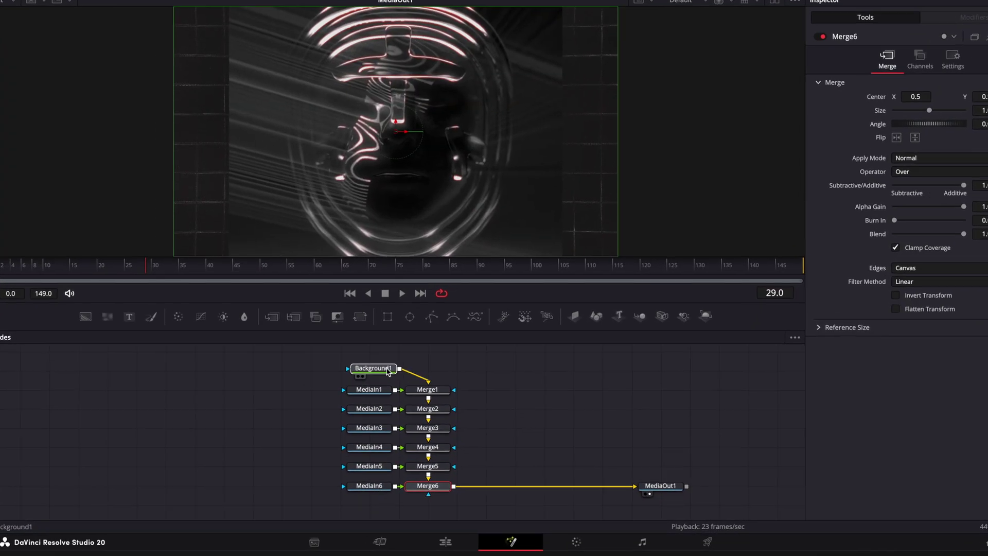
left_click_drag(376, 381, 341, 496)
left_click_drag(353, 488, 335, 488)
left_click_drag(405, 454, 122, 459)
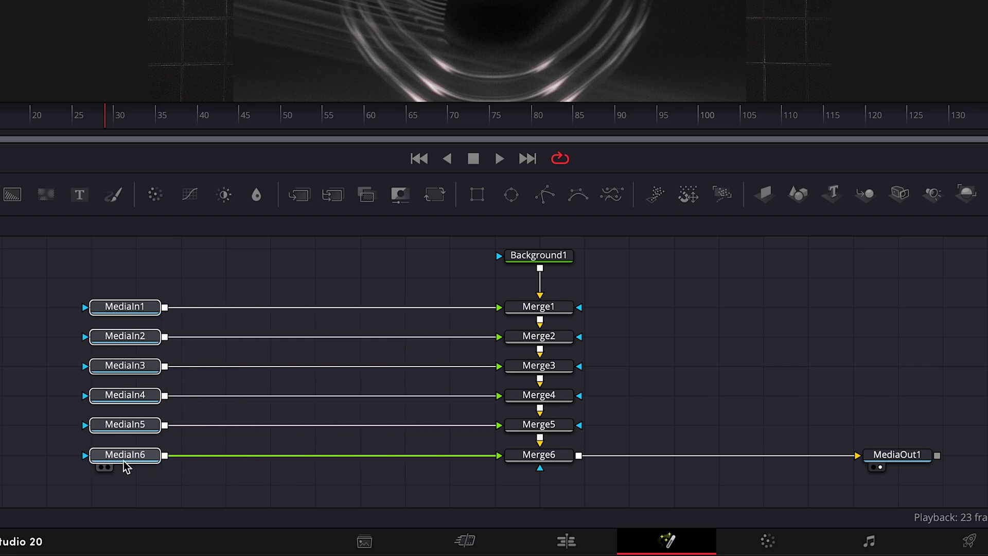
left_click_drag(253, 416, 478, 419)
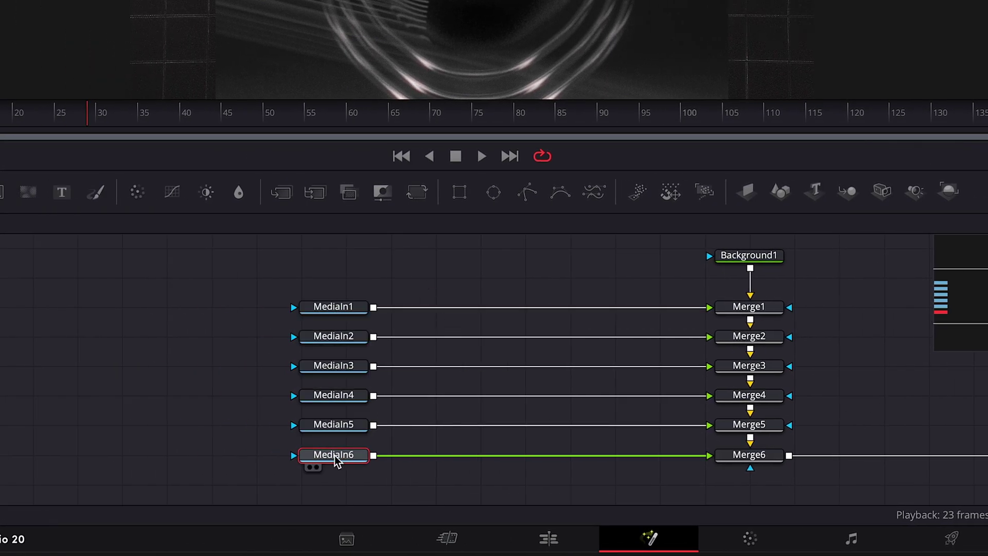
Add a Transform node between MediaIn6 and Merge6.
key("shift+space")
type("trans")
key("Return")
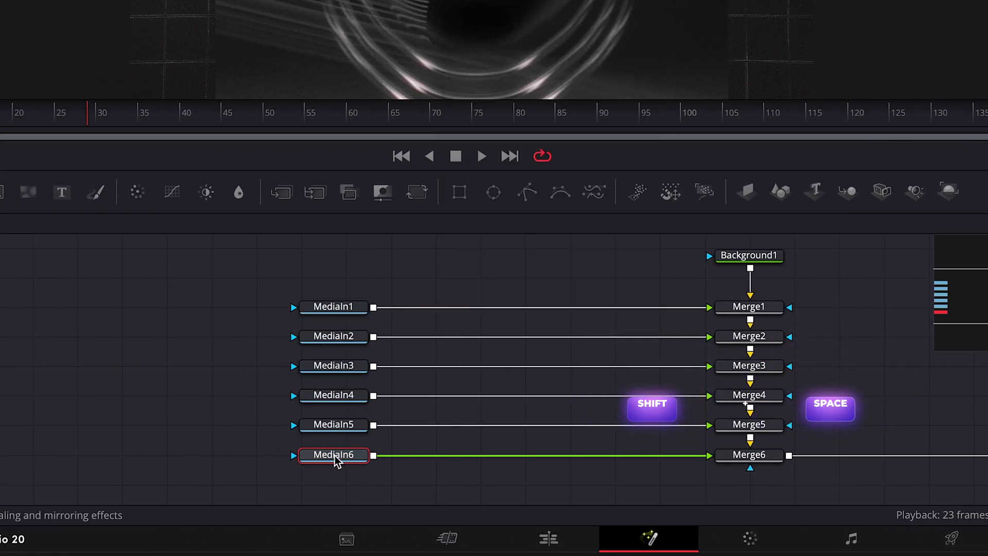
left_click_drag(401, 458, 428, 458)
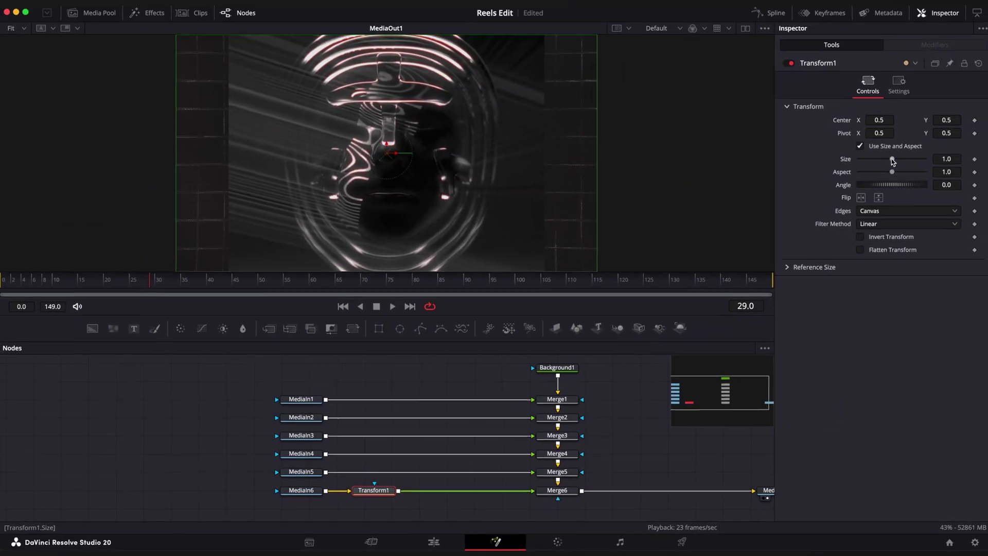
Scale Transform1 to a size of 0.44 and set its Center Y to 0.521.
left_click_drag(893, 159, 879, 159)
left_click_drag(765, 259, 752, 266)
left_click_drag(893, 190, 900, 190)
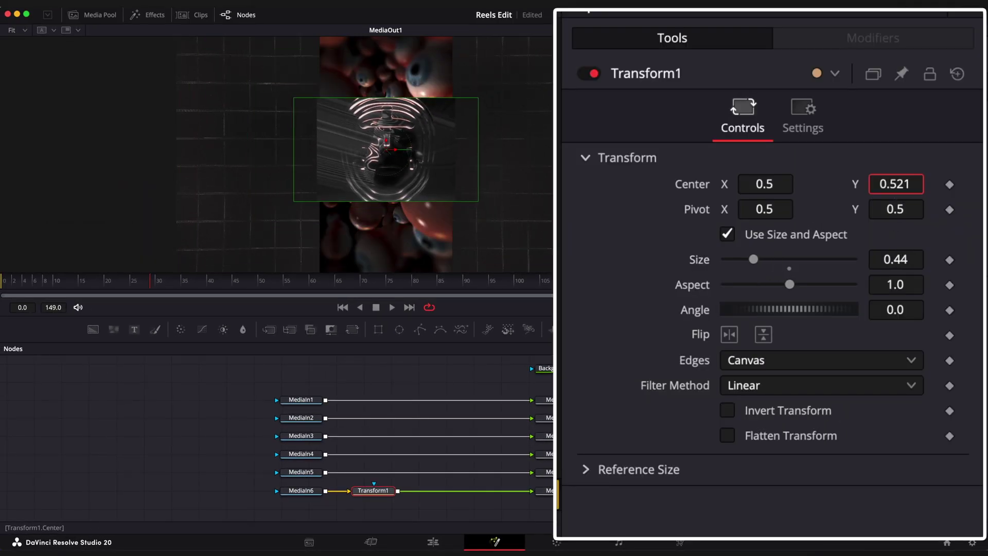
Paste a copy of Transform1 after MediaIn5 and move its center to about X 0.271, Y 0.425.
key("super+c")
key("super+v")
left_click_drag(365, 146, 263, 145)
left_click_drag(764, 184, 757, 184)
left_click_drag(895, 184, 854, 184)
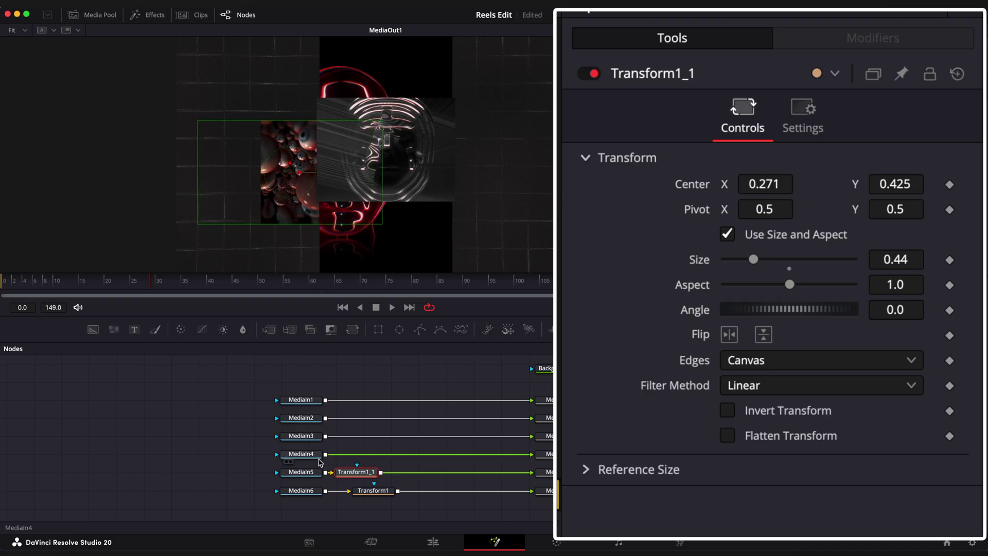
Paste another Transform copy after MediaIn4, set its Center X to about 0.732 and fine-tune its vertical position beside the middle clip.
key("super+v")
left_click_drag(350, 150, 503, 172)
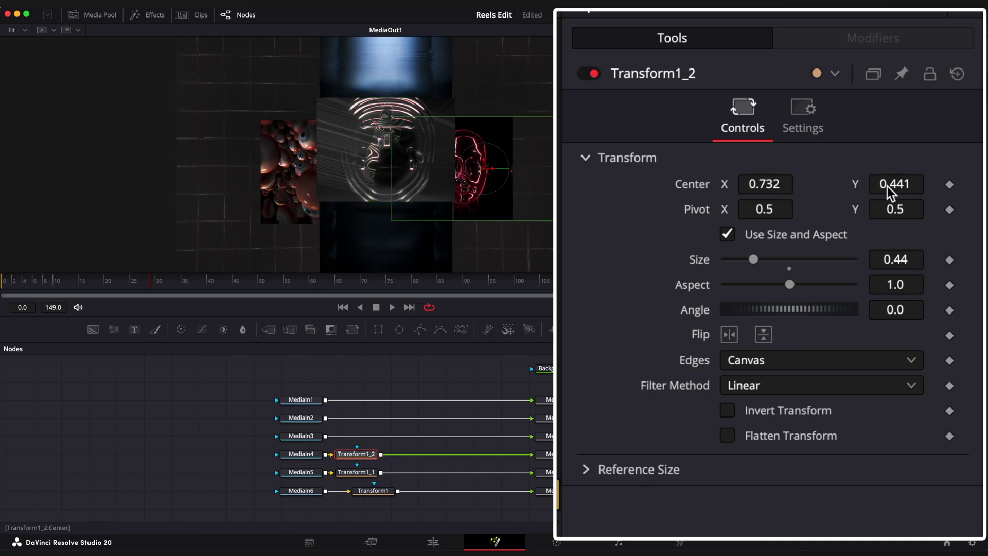
left_click_drag(887, 185, 893, 185)
Paste a Transform copy after MediaIn3, setting its size to about 0.45 and its center to about X 0.395, Y 0.708.
key("super+v")
left_click_drag(753, 259, 762, 258)
left_click_drag(764, 184, 723, 183)
left_click_drag(886, 183, 933, 183)
left_click_drag(764, 184, 779, 184)
left_click_drag(762, 258, 755, 258)
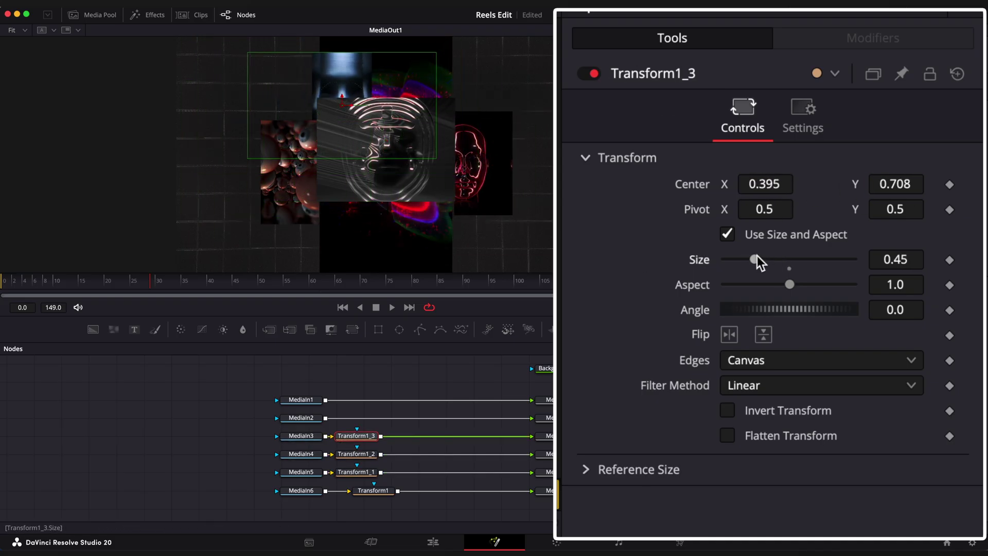
Position the MediaIn2 clip with its own Transform copy at Center X 0.627, Y 0.719.
left_click_drag(895, 183, 946, 183)
left_click_drag(765, 184, 797, 183)
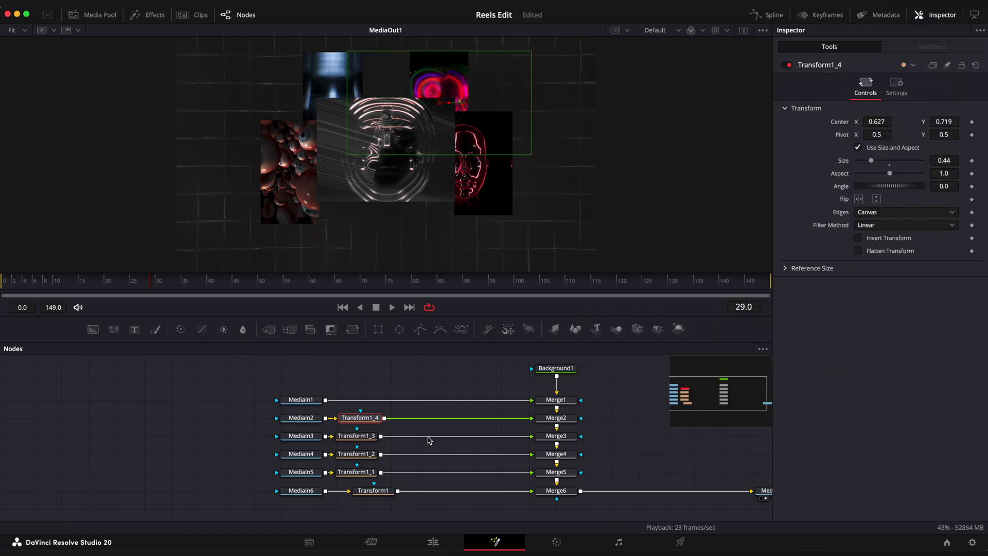
Mask MediaIn6 with a rectangle about 0.35 wide and 0.99 high, and make room between MediaIn6 and Transform1.
left_click(378, 329)
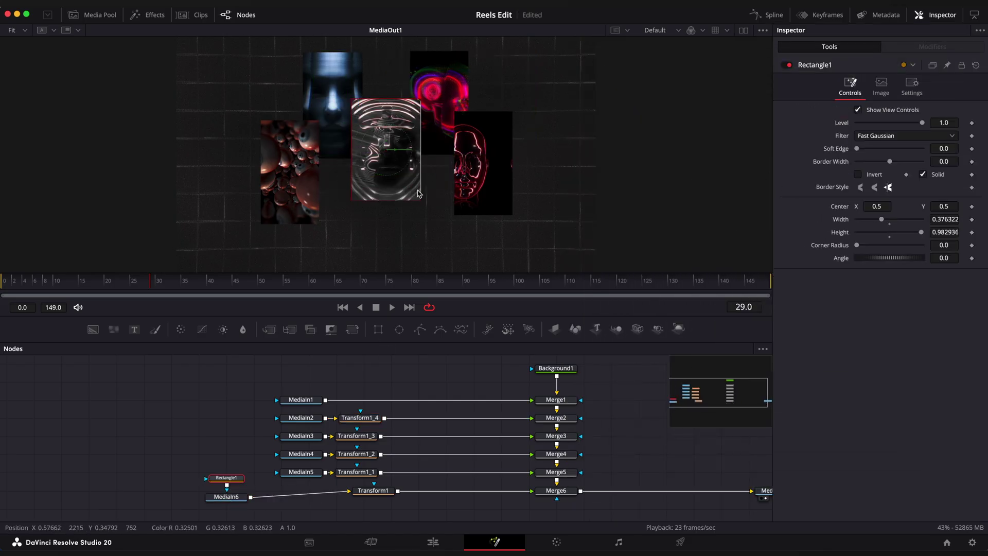
left_click(292, 457)
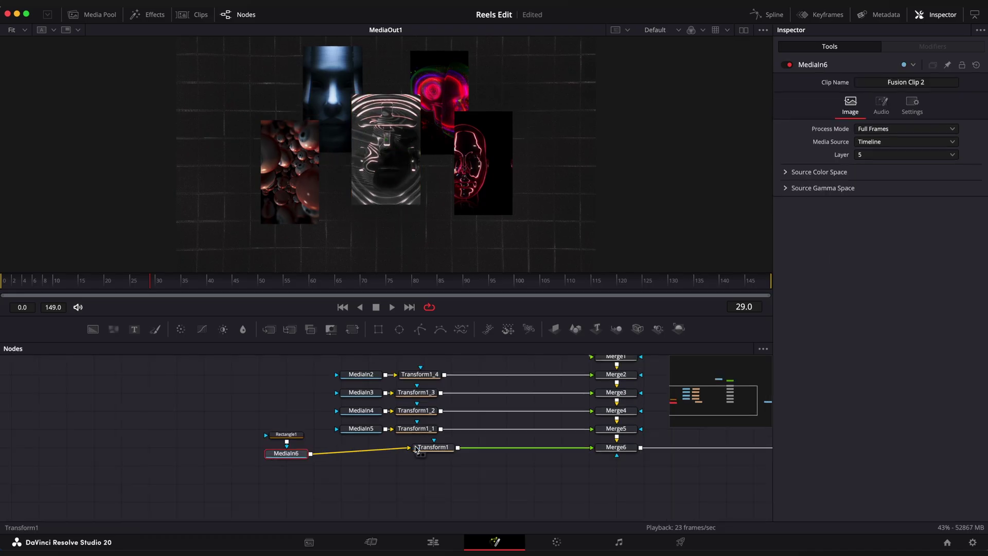
left_click_drag(416, 449, 436, 455)
Insert a DVE node between MediaIn6 and Transform1.
left_click(288, 457)
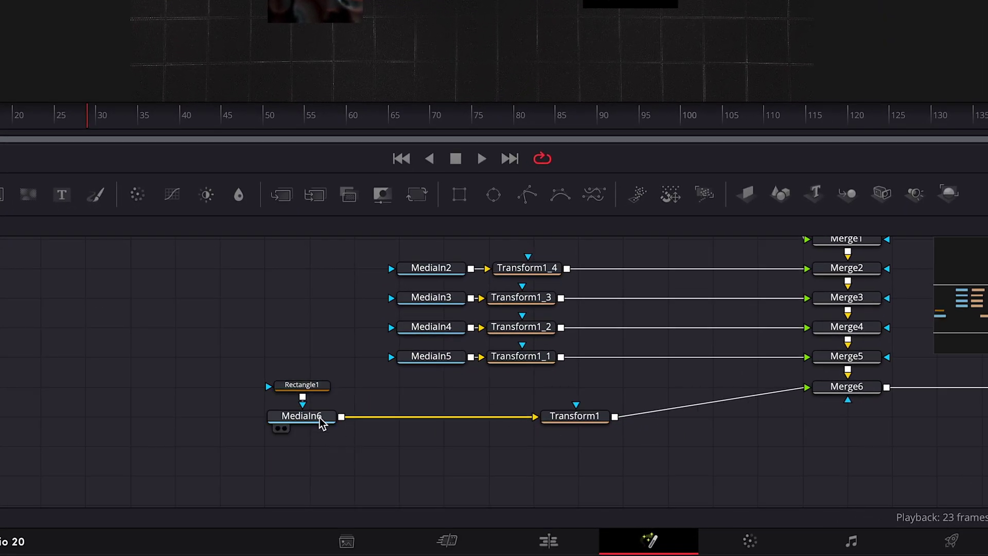
key("shift+space")
type("dve")
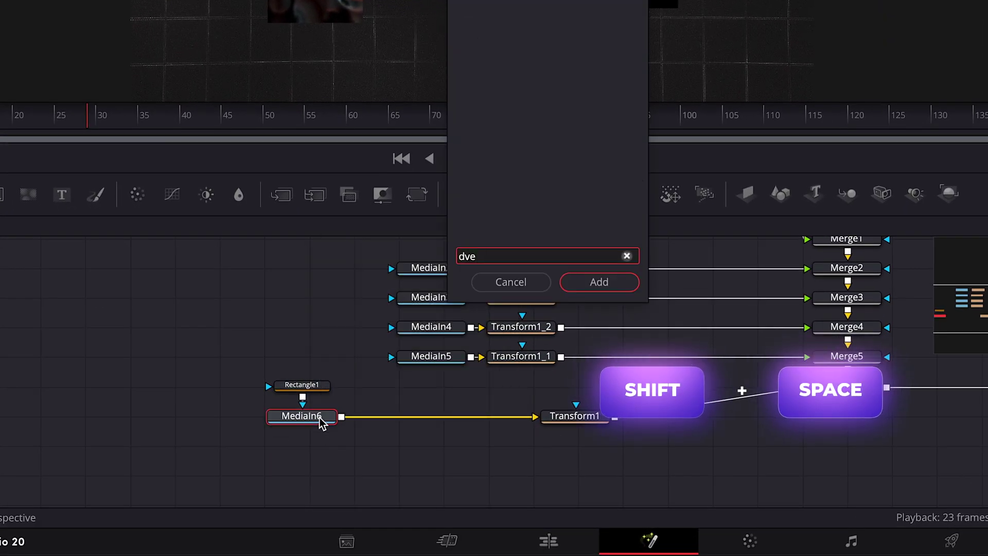
key("Return")
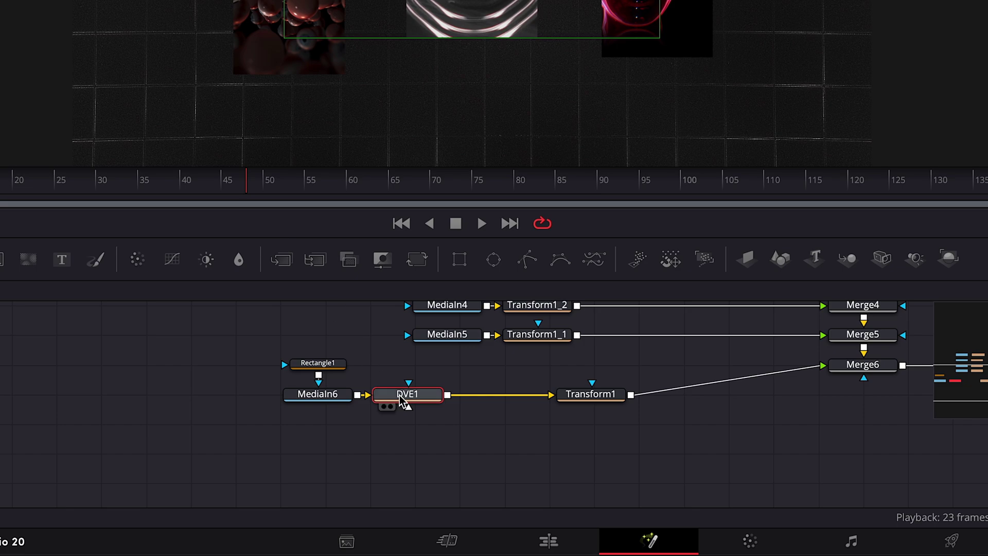
Keyframe DVE1's Y Rotation at 0 on frame 35 and at 78 on frame 0.
left_click_drag(246, 181, 154, 189)
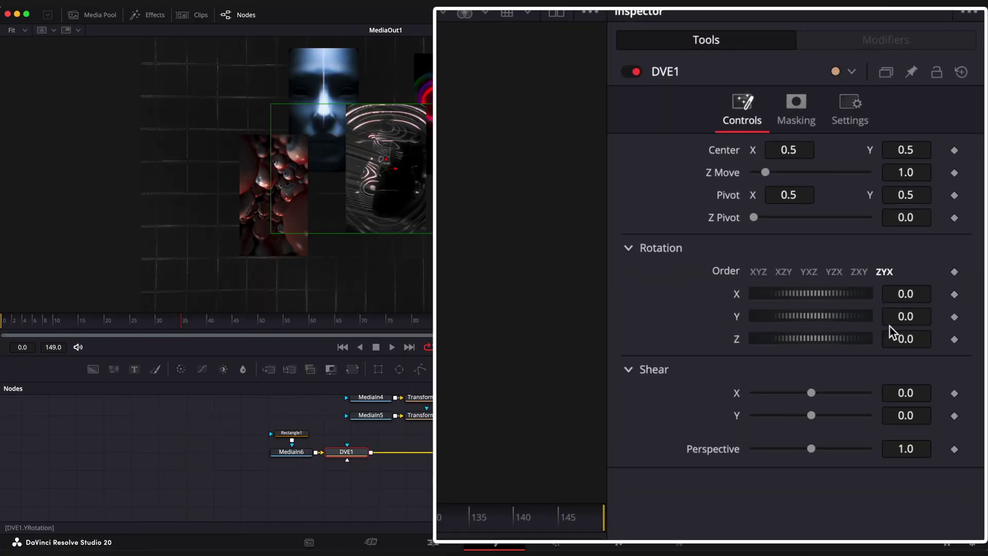
left_click(970, 205)
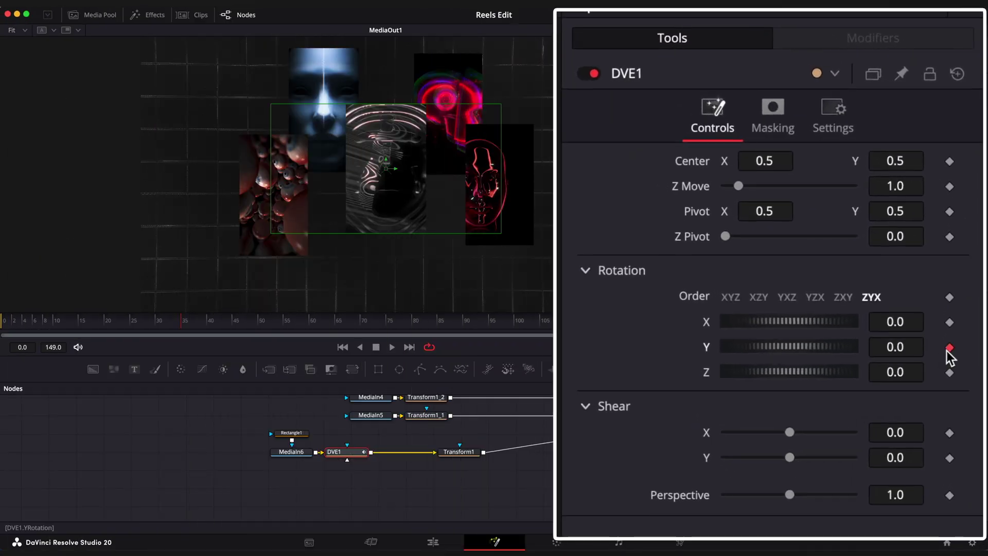
left_click_drag(191, 323, 1, 324)
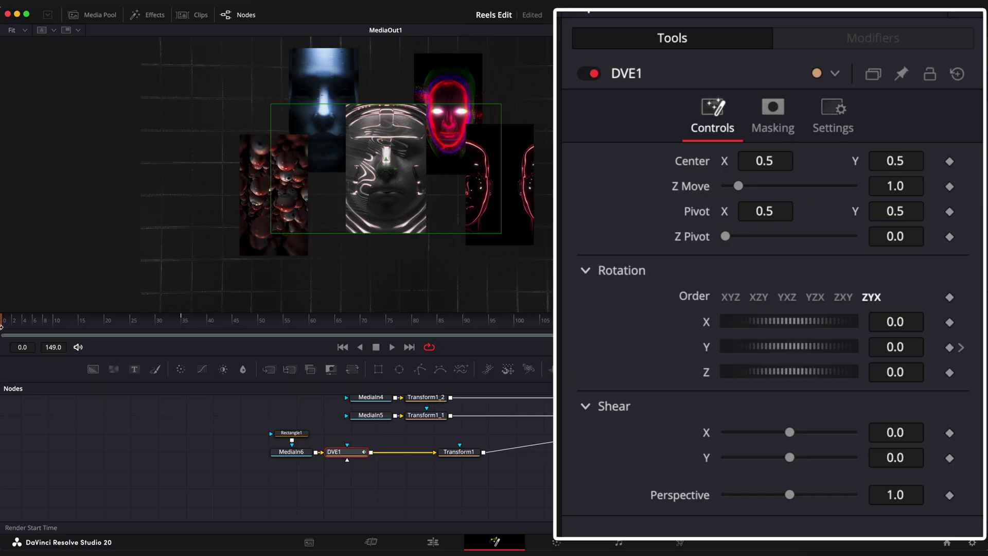
key("Tab")
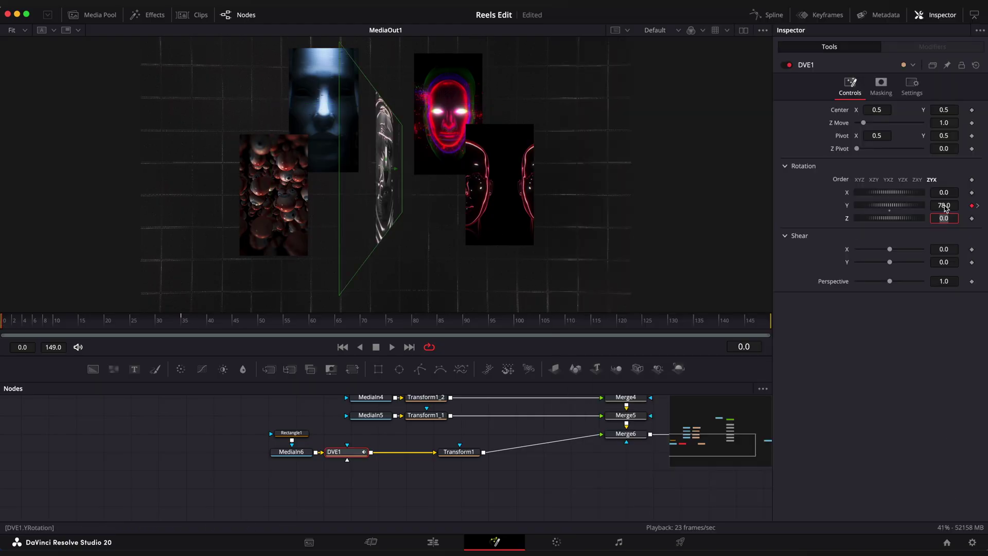
Smooth DVE1's Y Rotation curve in the Spline editor and stretch the final keyframe's handle back to about frame 11.
left_click(765, 15)
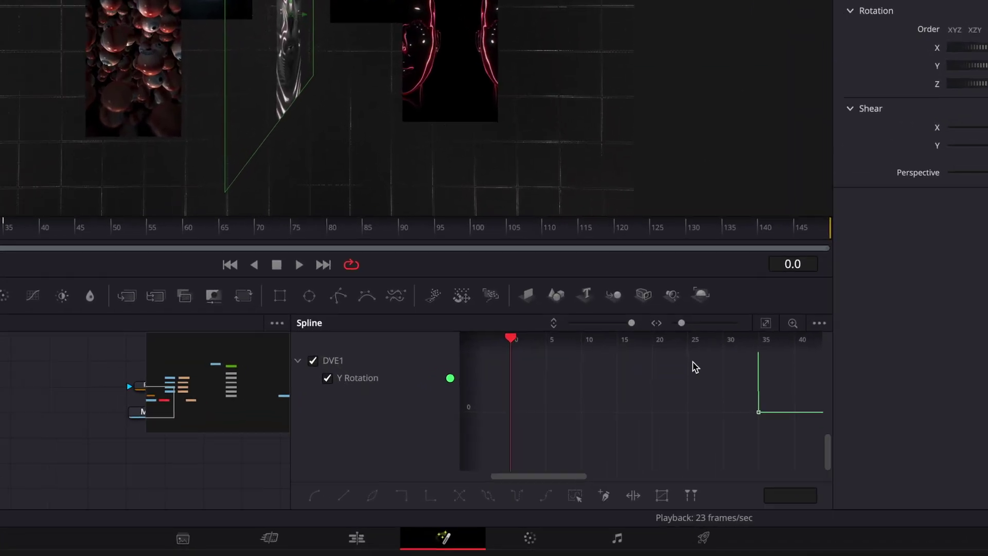
left_click(728, 391)
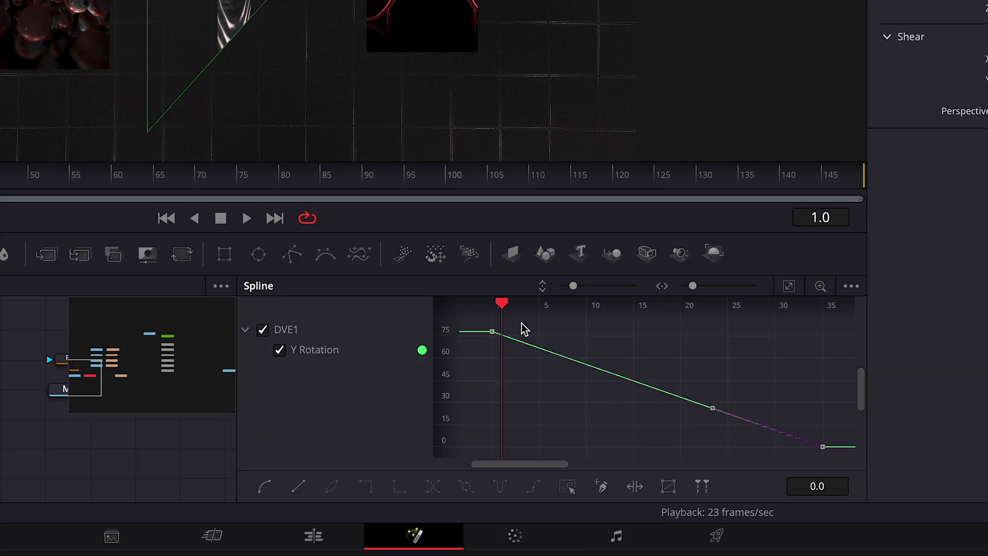
key("s")
left_click_drag(713, 447, 597, 447)
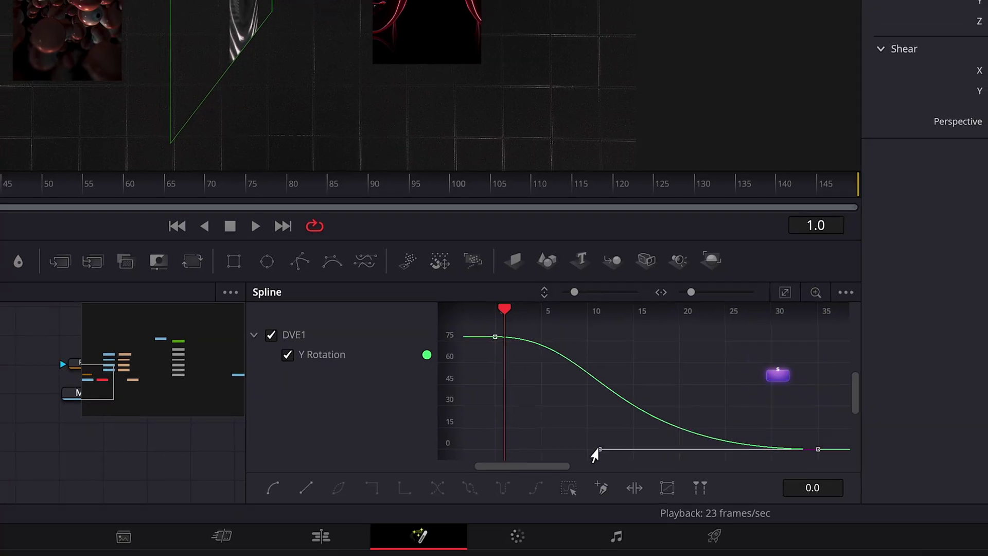
Play the rotation animation from the first frame and close the Spline editor.
left_click_drag(21, 323, 2, 323)
key("space")
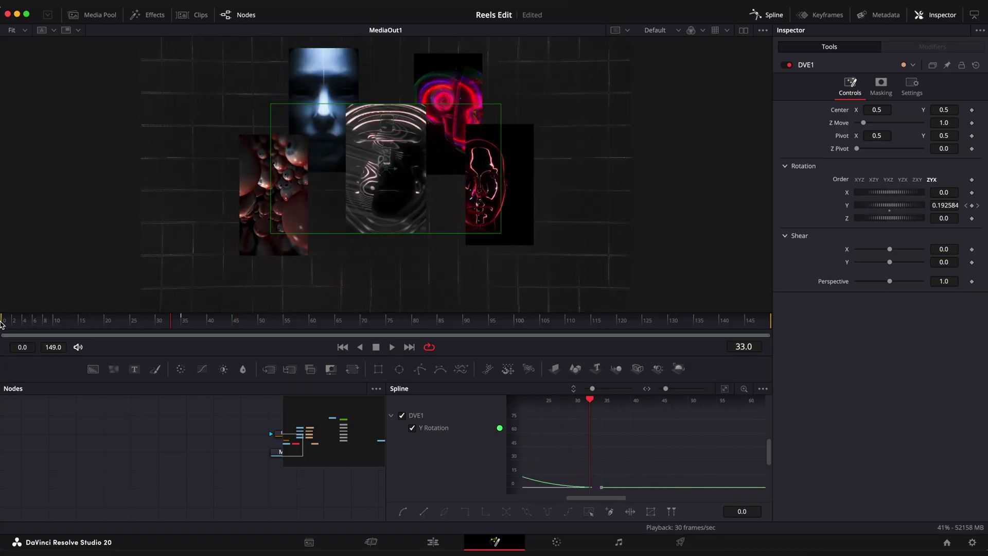
left_click(756, 15)
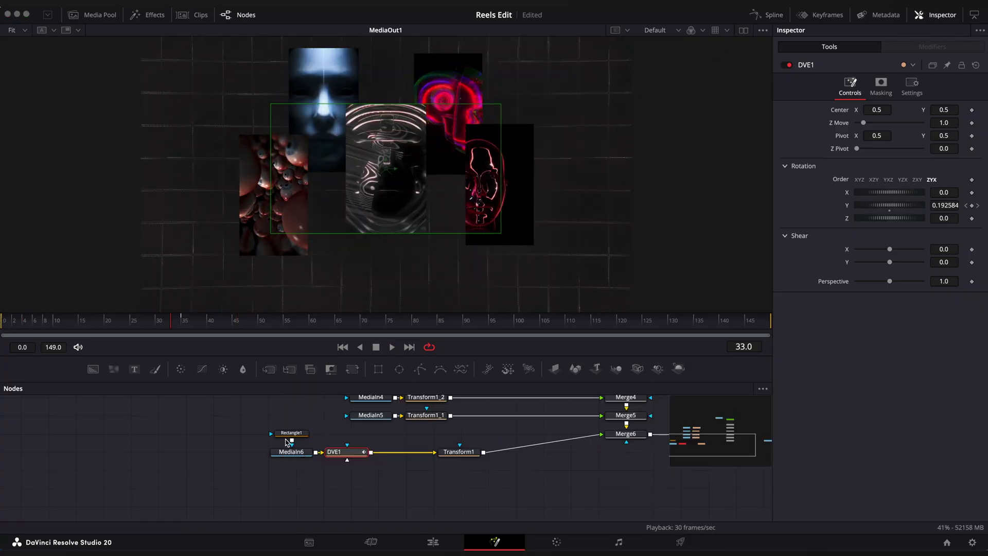
Keyframe Rectangle1's Soft Edge and Border Width at 0 on frame 25, and at 0.0882 and -0.159 respectively on frame 0.
left_click_drag(294, 438, 285, 431)
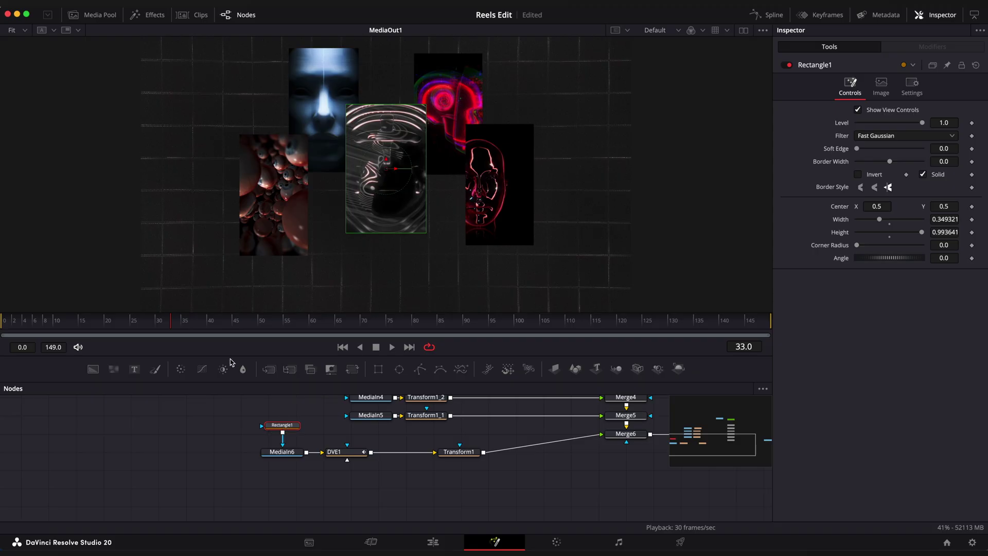
left_click(133, 324)
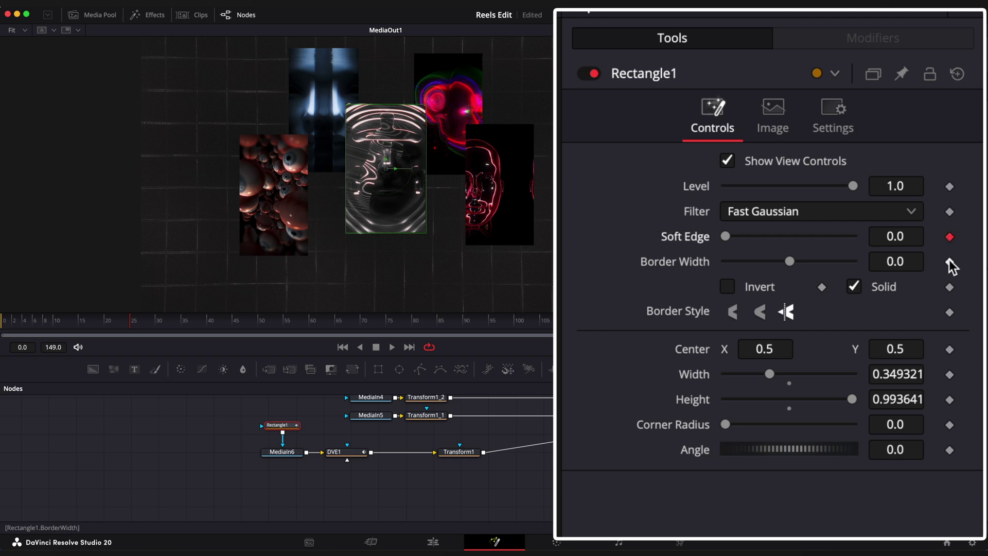
left_click_drag(71, 326, 2, 327)
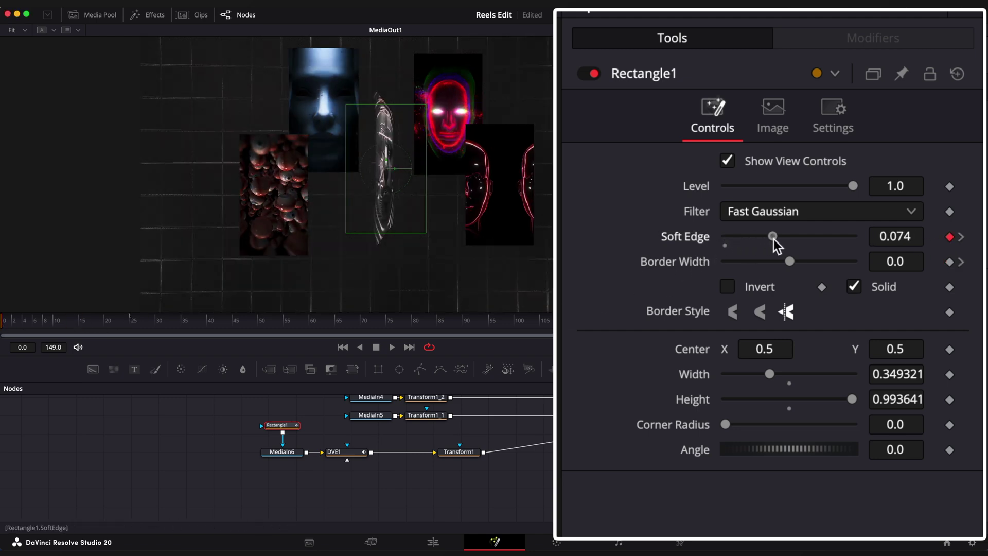
left_click_drag(794, 263, 741, 265)
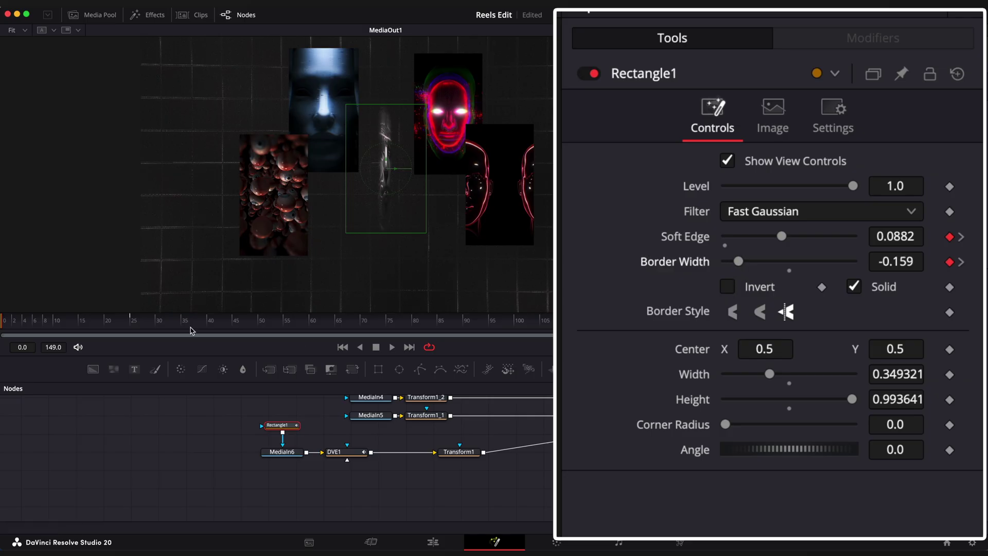
Play back the rotation and mask reveal from frame 0 to review the combined animation.
key("space")
left_click_drag(191, 327, 1, 326)
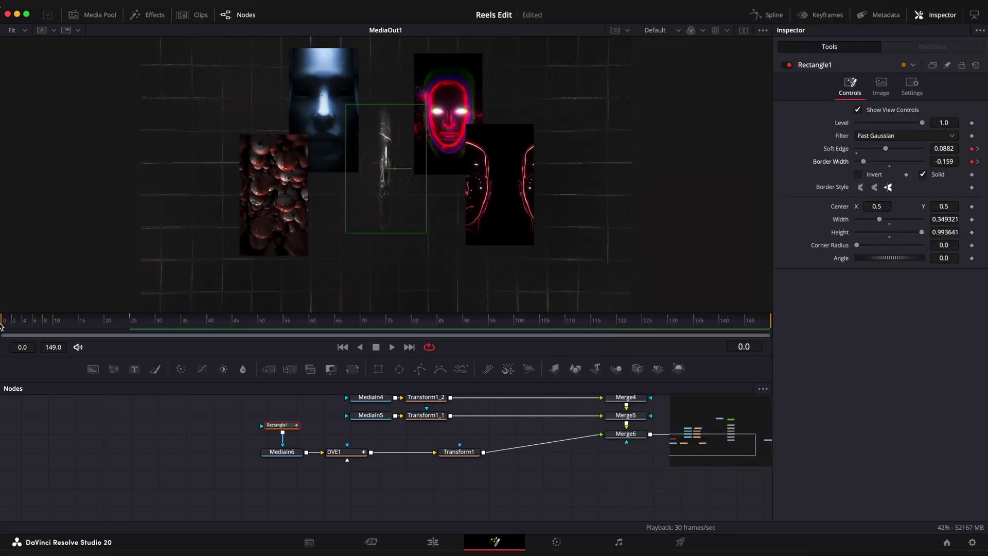
key("space")
key("space")
left_click_drag(80, 326, 1, 326)
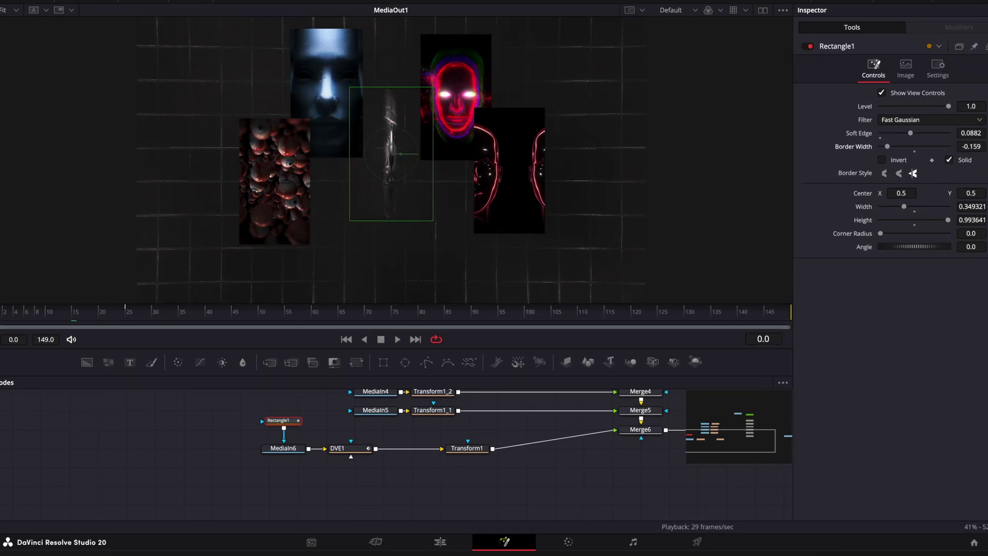
Insert a Luma Keyer node directly after DVE1.
left_click(349, 450)
key("shift+space")
type("lum")
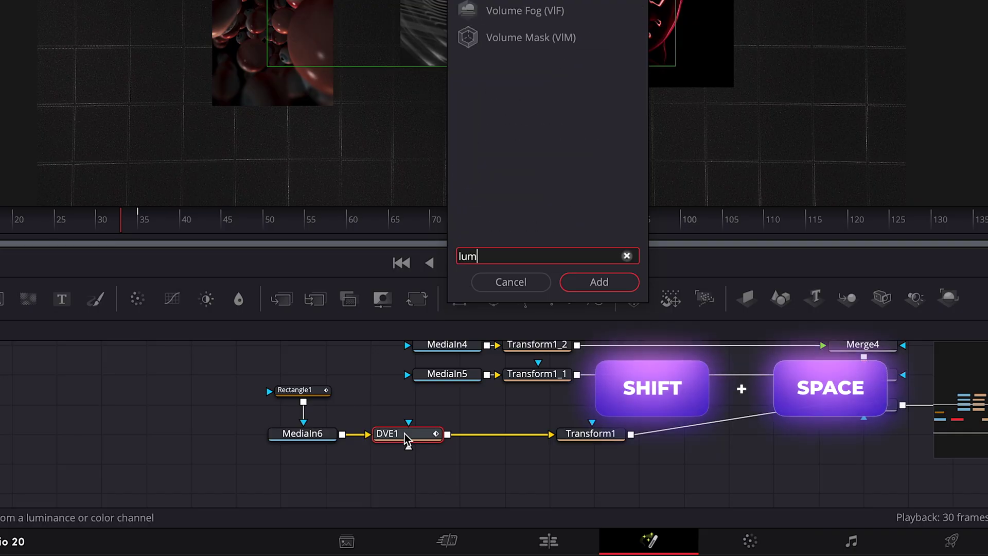
type("a")
key("Return")
Keyframe LumaKeyer1's Contract/Expand at 4 on frame 30 and at -1 on frame 0.
left_click(174, 224)
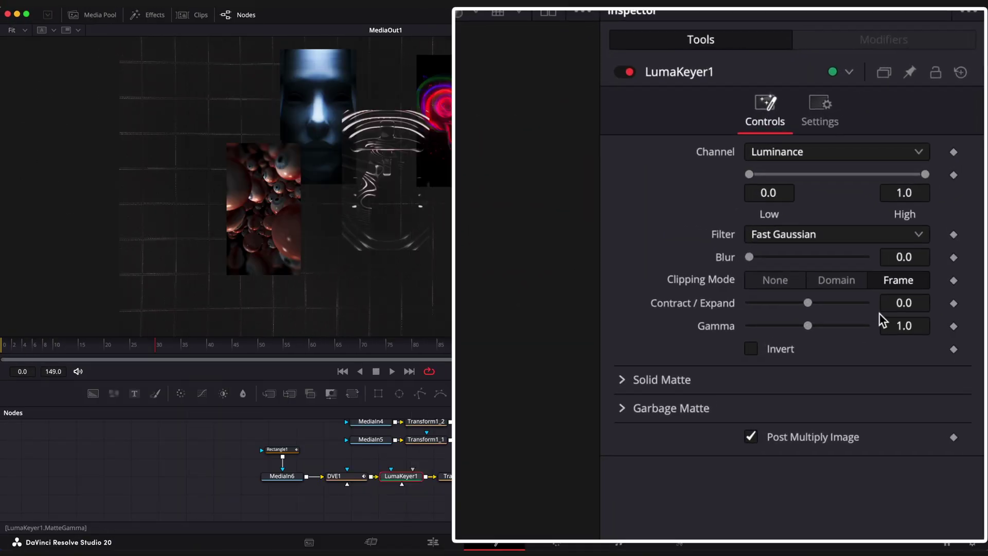
left_click(898, 306)
type("4")
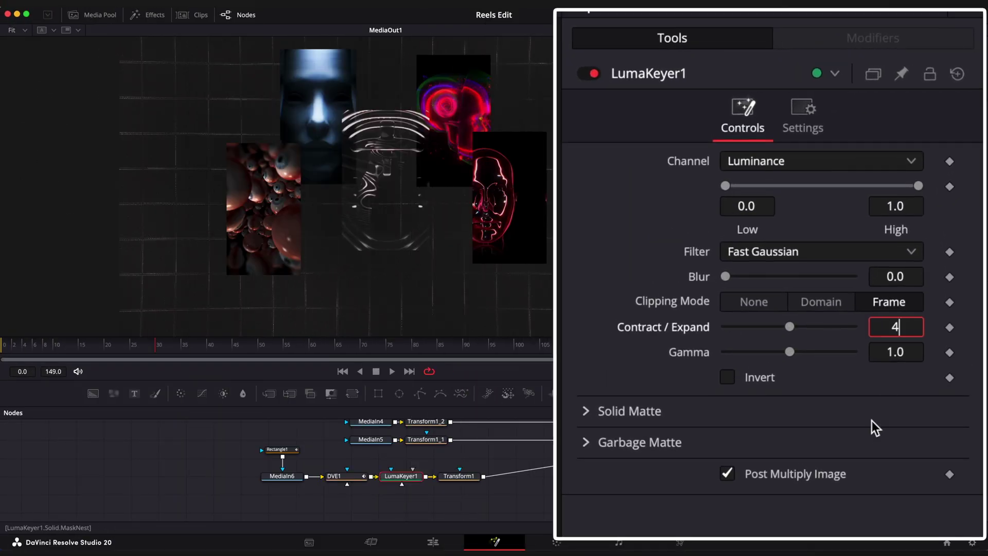
key("Return")
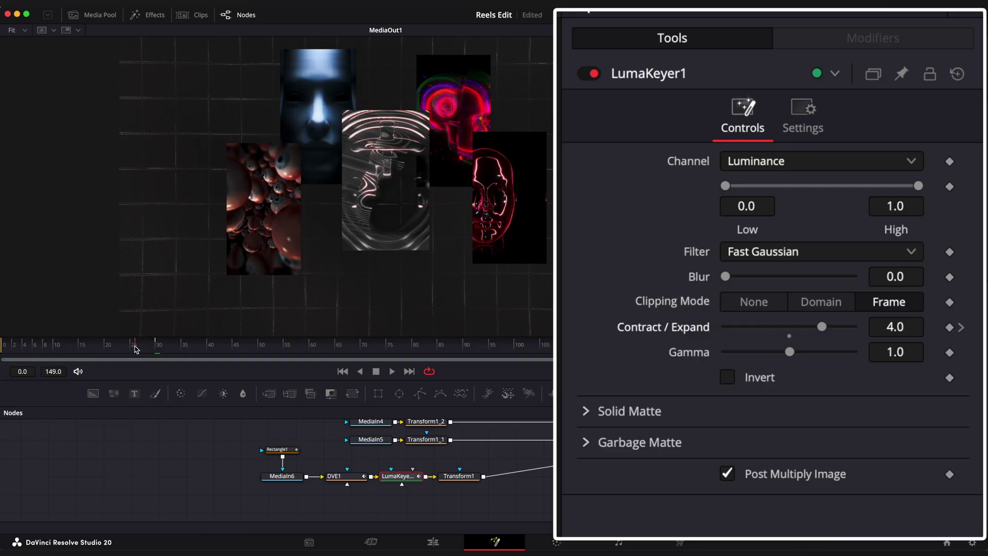
left_click_drag(135, 349, 3, 348)
type("-1")
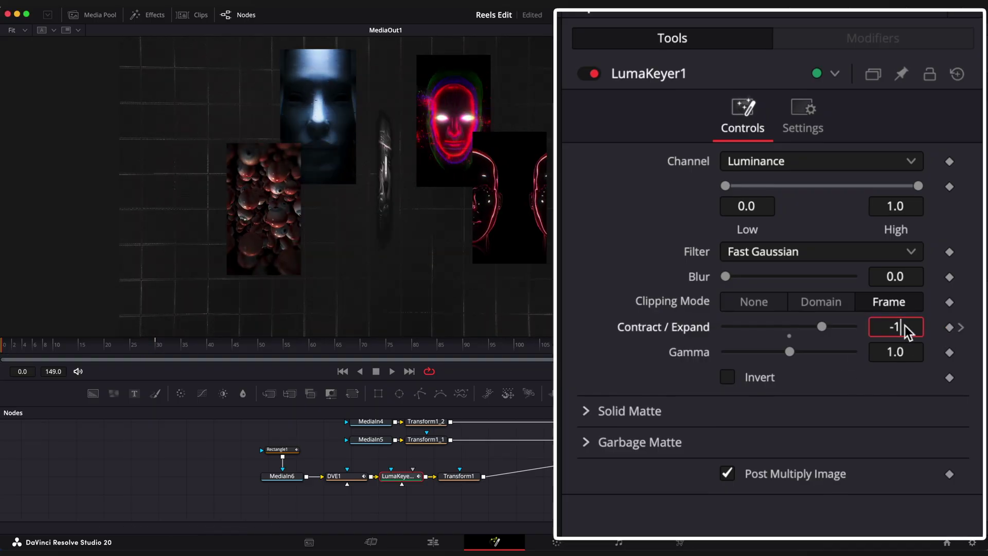
key("Return")
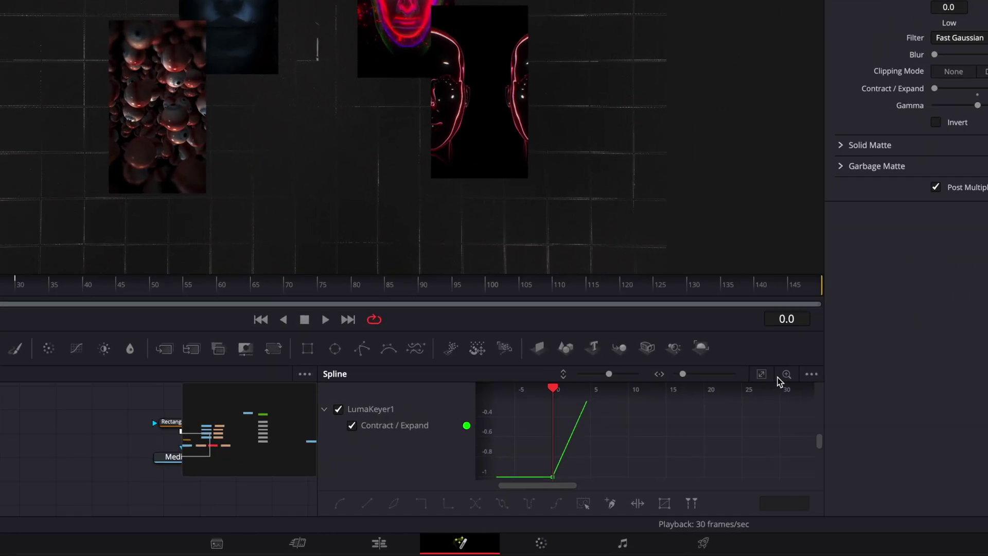
Smooth all keyframes of LumaKeyer1's Contract/Expand curve in the Spline editor and select the final keyframe.
left_click(725, 412)
left_click_drag(760, 434, 535, 493)
key("s")
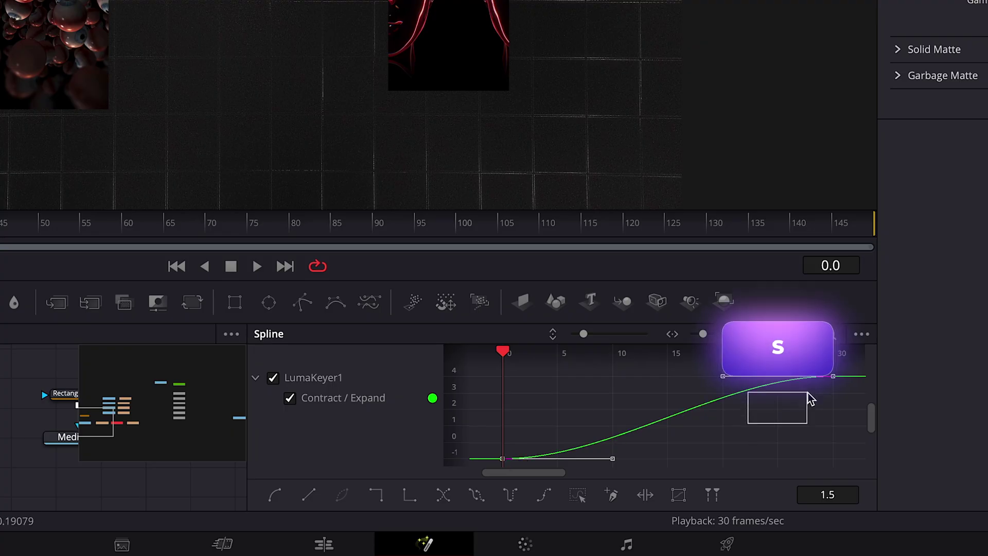
left_click_drag(808, 392, 842, 367)
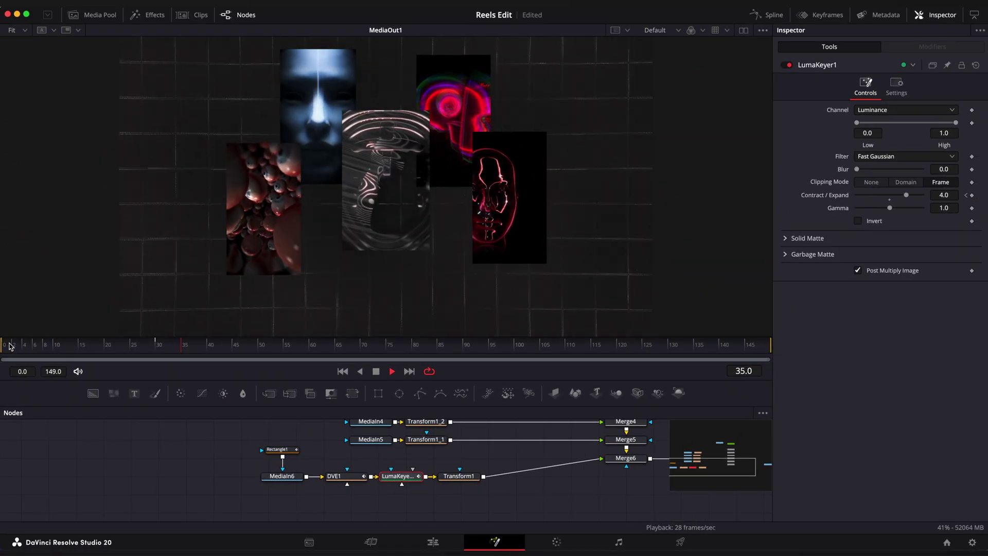
Lower LumaKeyer1's Gamma to 0.203 and play back the reveal from the first frame.
left_click(93, 349)
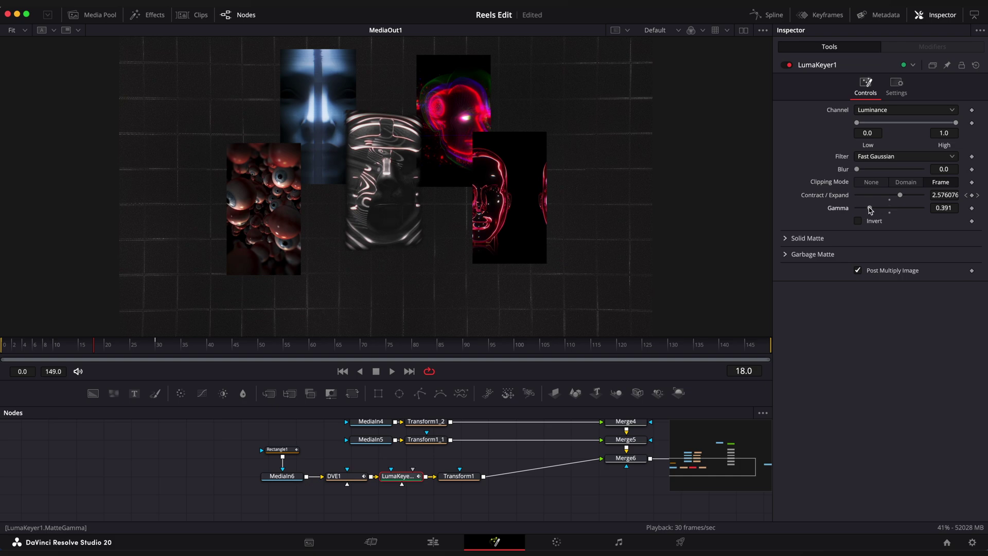
left_click_drag(93, 353, 2, 353)
key("space")
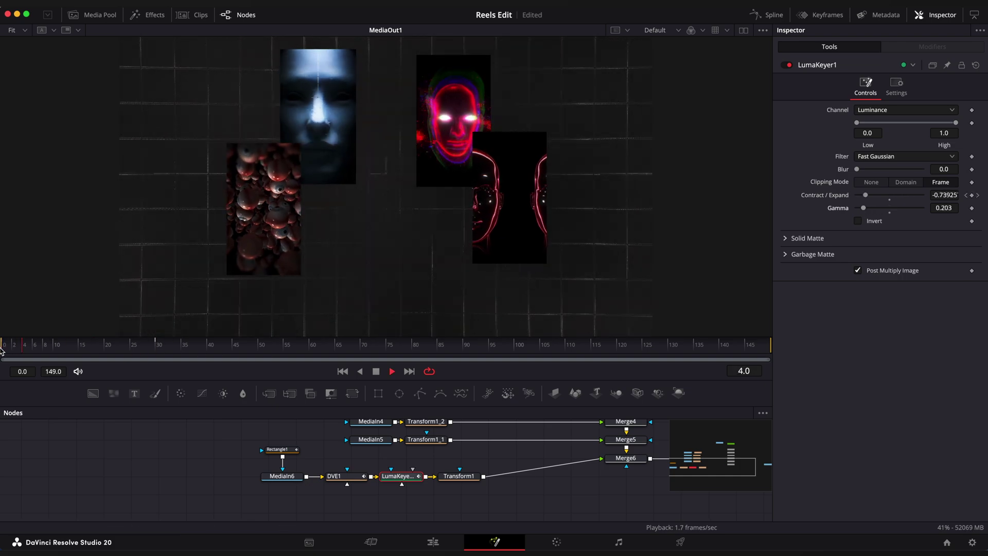
left_click_drag(86, 353, 53, 352)
key("space")
Raise Rectangle1's Soft Edge to 0.1764 on its frame 0 keyframe, lower Border Width there, and play back the reveal.
left_click(277, 449)
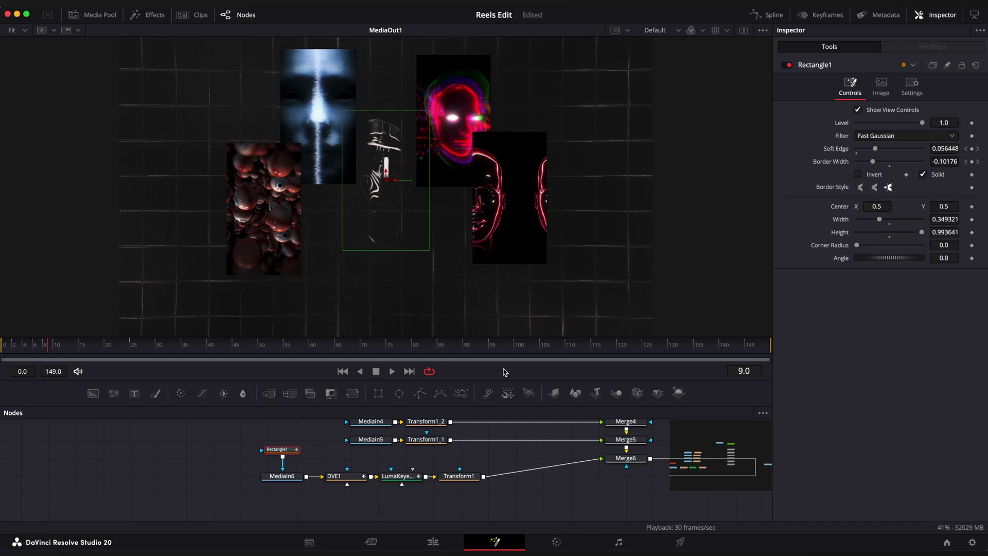
left_click(967, 149)
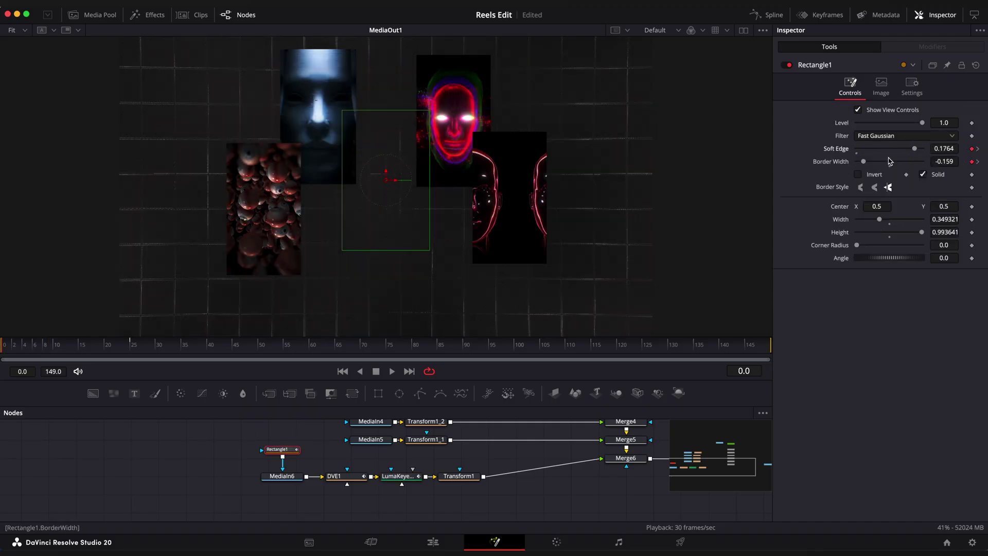
key("space")
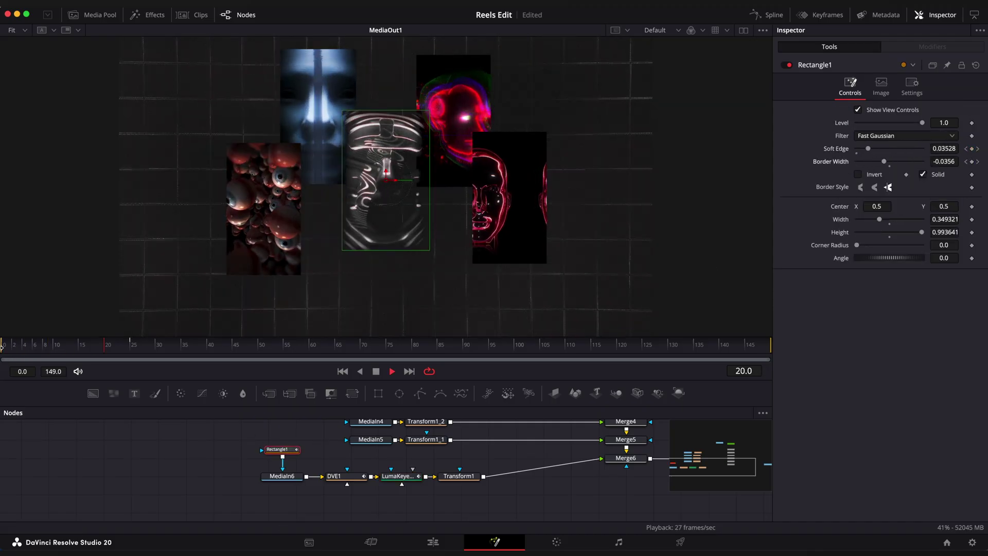
left_click(37, 347)
key("space")
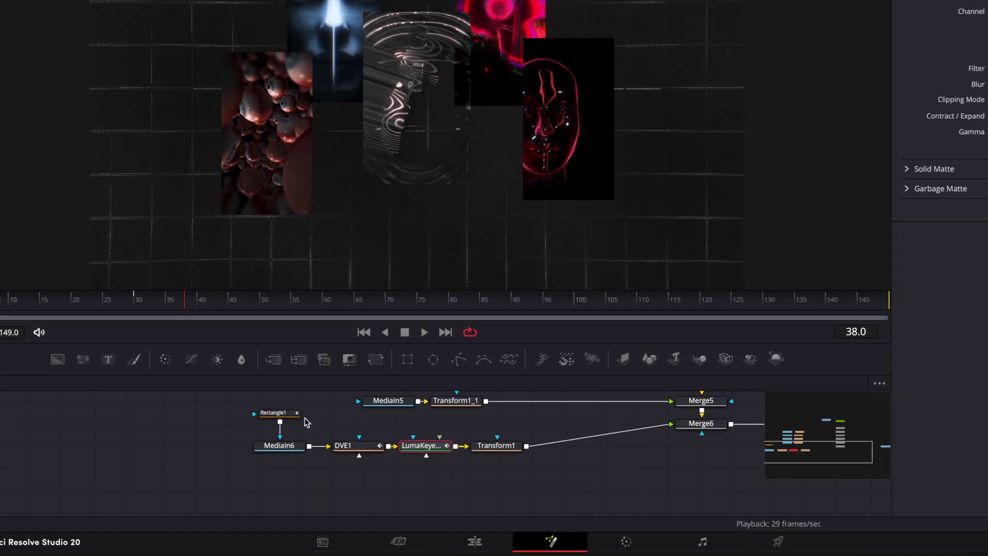
Move MediaIn6 away from DVE1 and insert a Merge node between the two.
left_click_drag(303, 450, 206, 481)
key("shift+space")
type("merge")
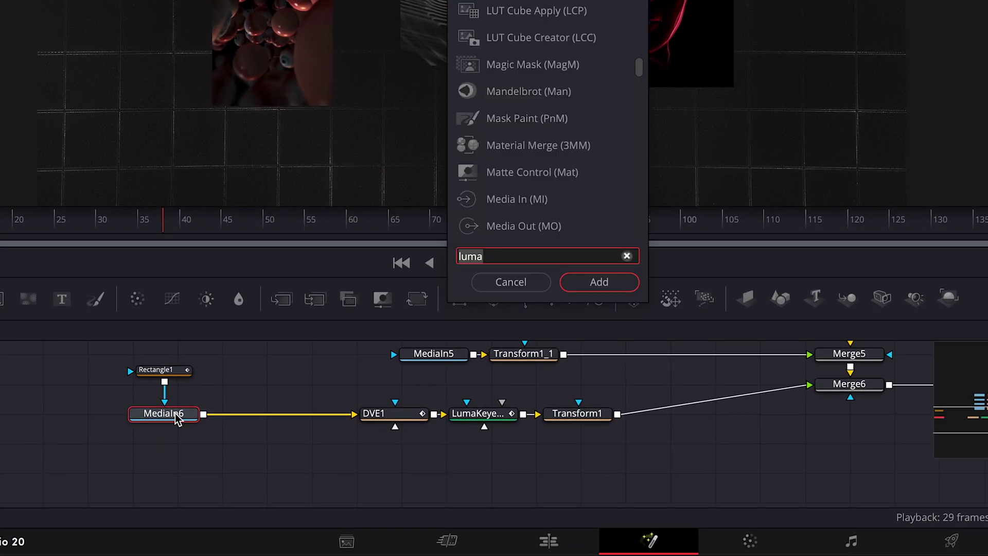
key("Return")
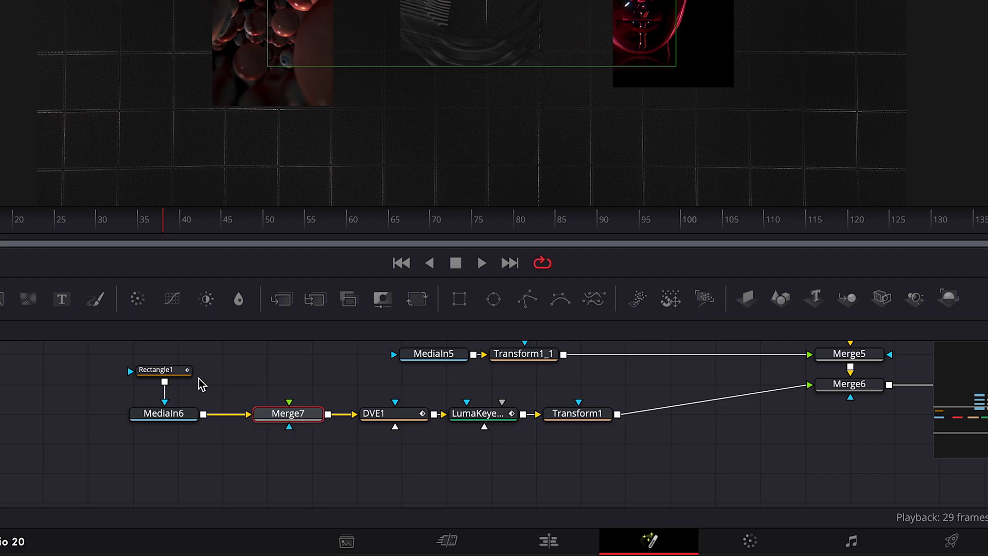
Feed MediaIn6 through a new Edge Detect node into Merge7, with Edge Width 0.331, Brightness 5.0, Gamma 1.646 and Blur 0.047.
key("shift+space")
type("edge")
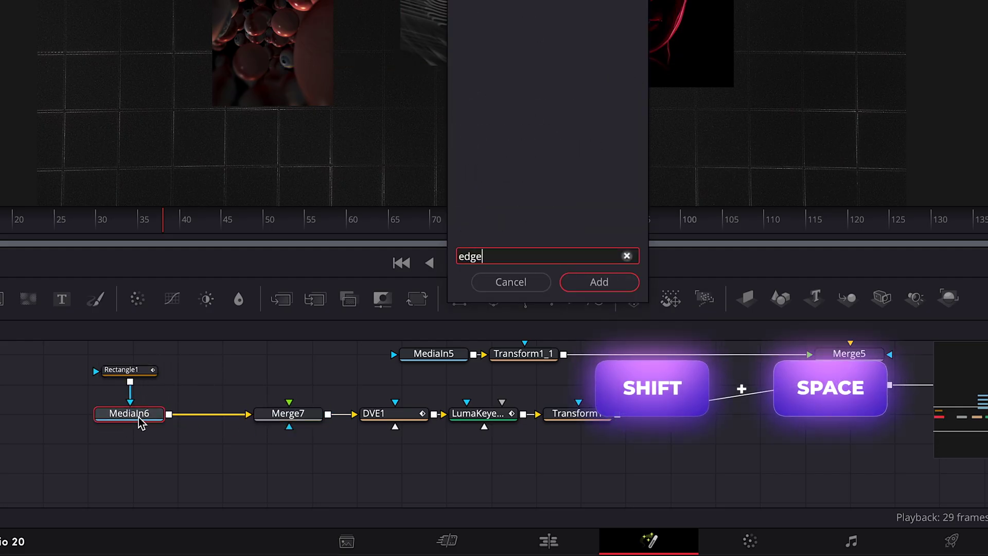
key("Return")
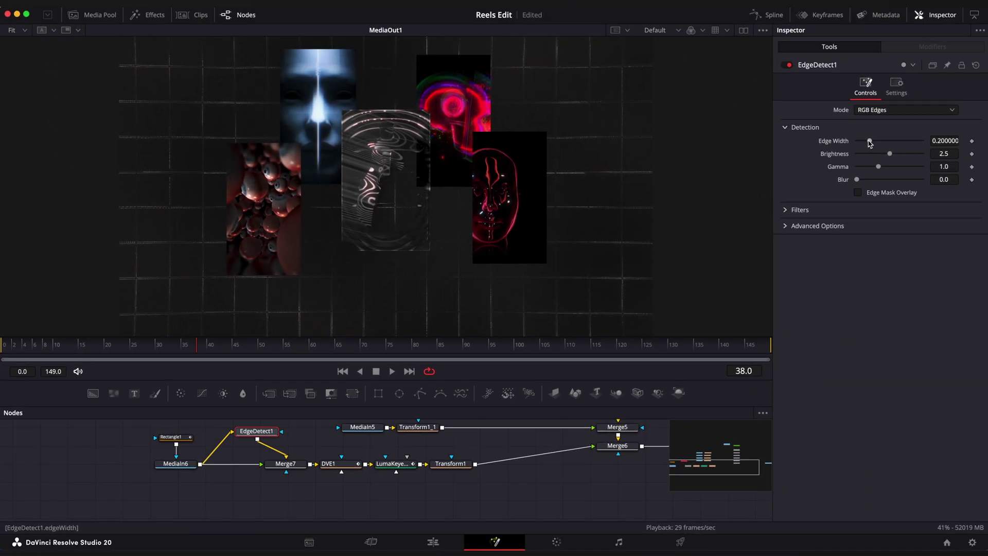
left_click_drag(870, 143, 879, 145)
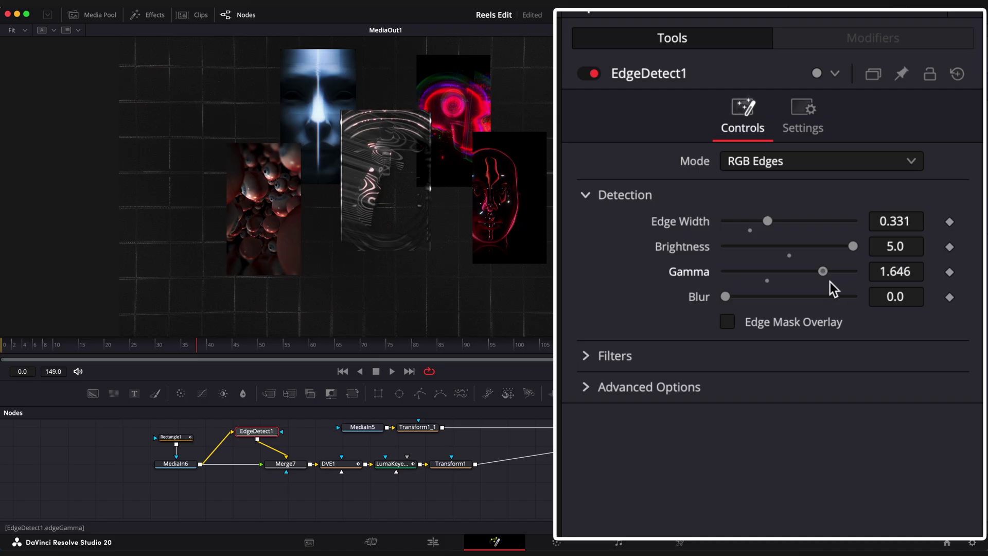
left_click_drag(725, 296, 735, 299)
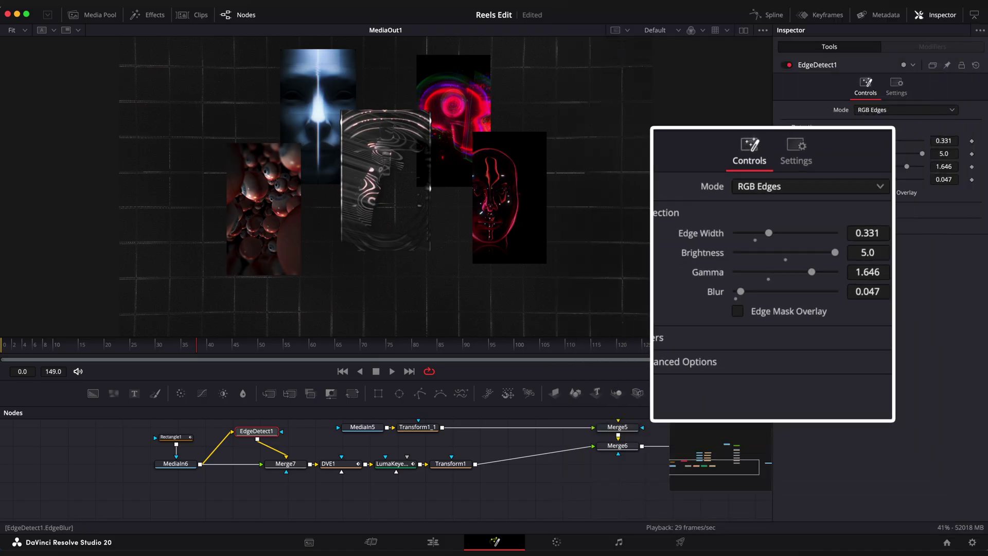
Mask EdgeDetect1 with a rectangle about 2.0 wide, angled about 42 degrees over the clip's upper-left corner, and keyframe its Center on frame 15.
scroll(315, 437, "up", 2)
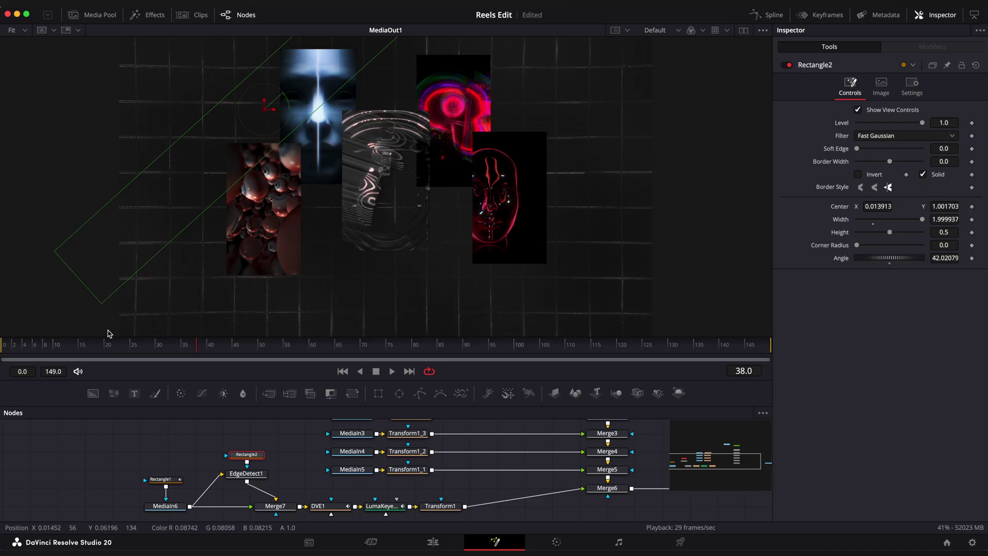
left_click(82, 345)
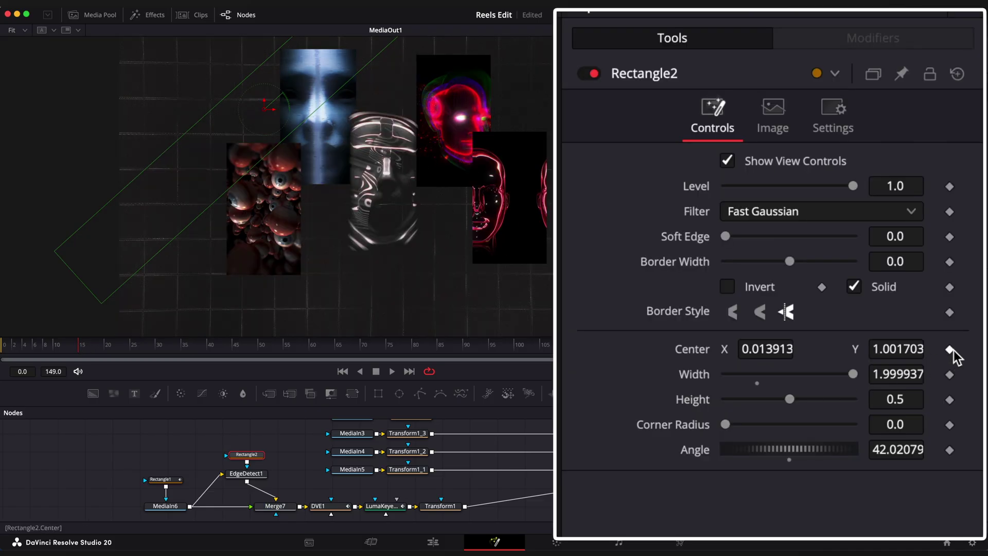
left_click(949, 349)
Keyframe Rectangle2's Center beyond the clip's lower-right corner on frame 44, set Soft Edge to 0.1024, and scrub through the sweep.
left_click_drag(223, 349, 232, 351)
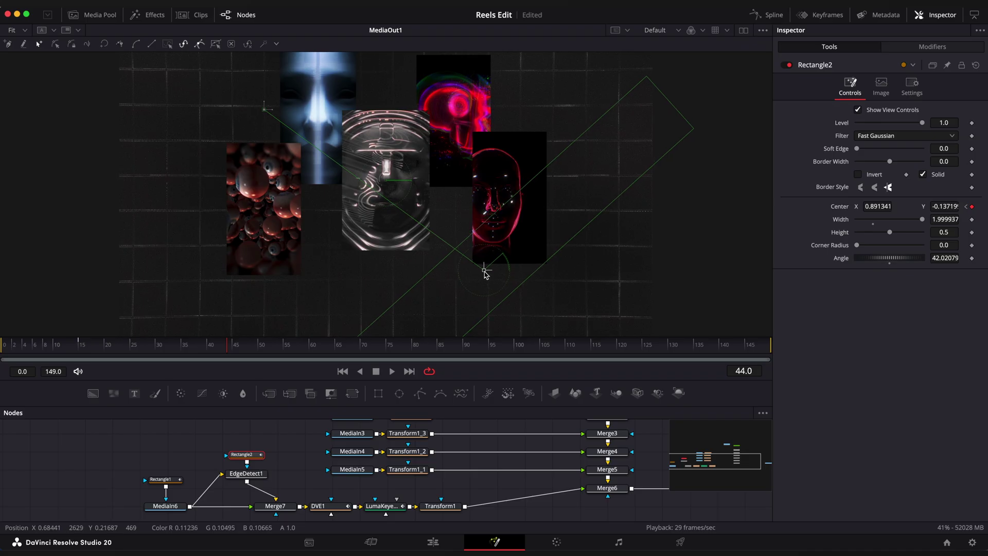
left_click_drag(857, 148, 890, 148)
left_click(198, 350)
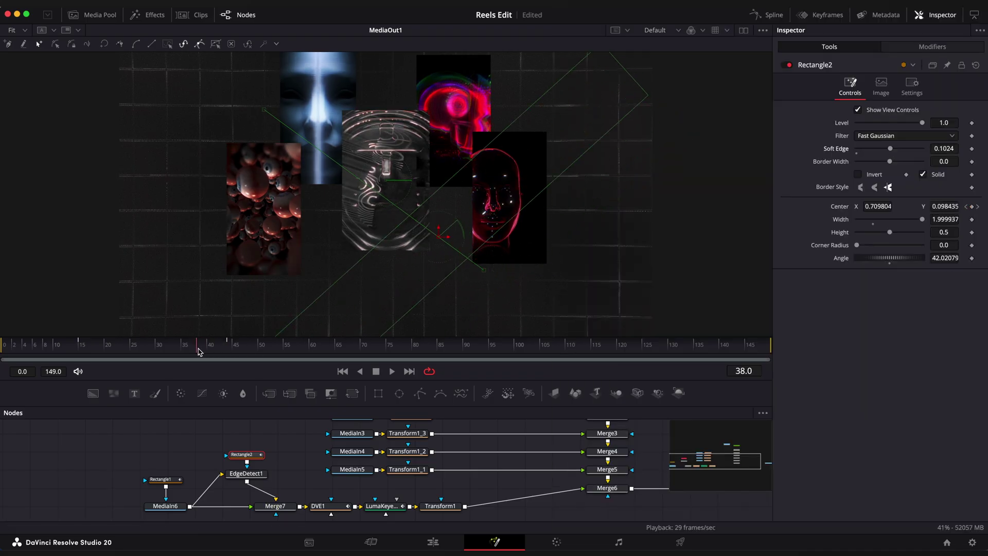
left_click_drag(198, 351, 113, 341)
Spread the MediaIn2 to MediaIn5, Transform and Merge nodes apart to make room for effect nodes between them.
scroll(225, 415, "right", 3)
left_click_drag(296, 394, 274, 412)
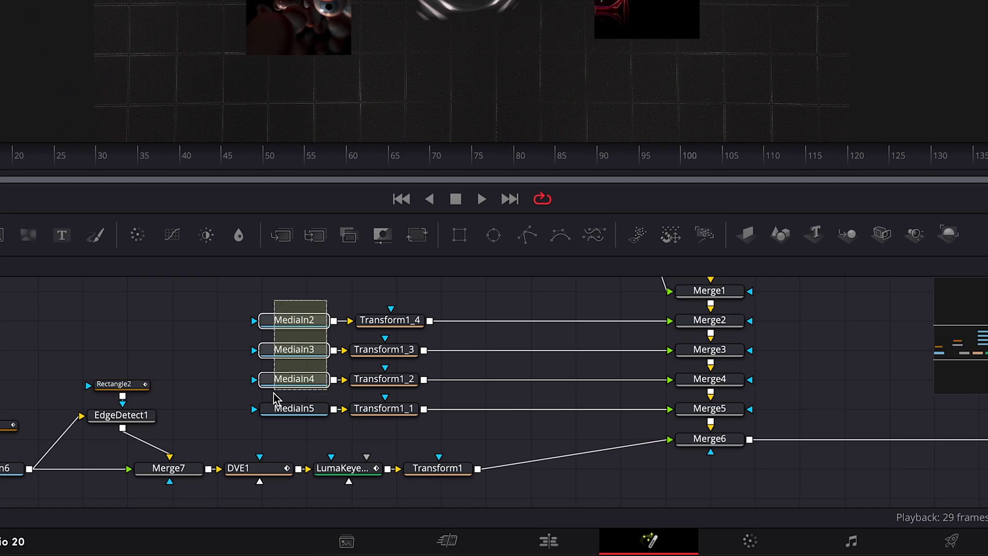
left_click_drag(291, 414, 77, 357)
left_click_drag(456, 308, 371, 415)
left_click_drag(445, 362, 461, 427)
left_click_drag(418, 390, 602, 331)
left_click_drag(430, 416, 444, 395)
Copy DVE1 and LumaKeyer1 and paste them between MediaIn5 and Transform1_1.
left_click_drag(447, 445, 371, 486)
key("super+c")
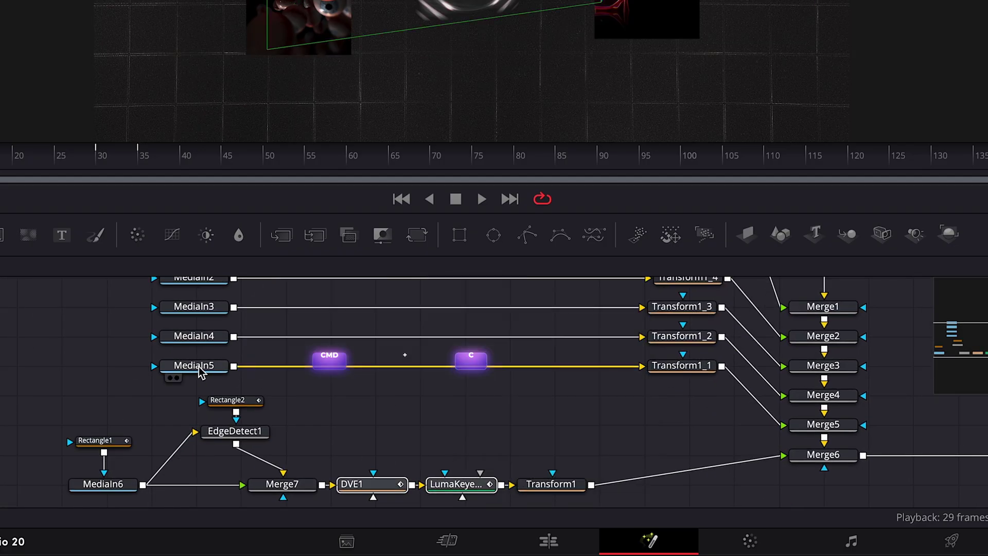
key("super+v")
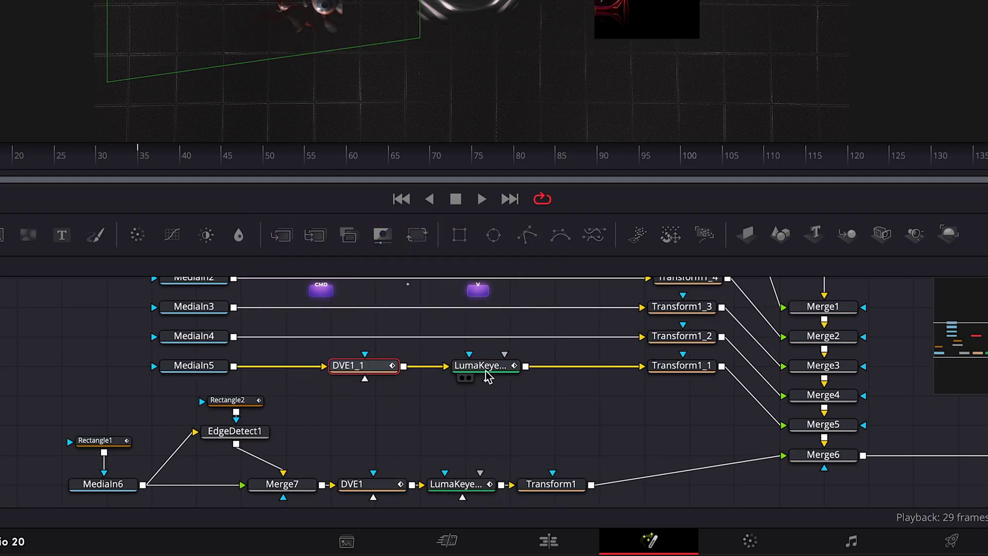
Open DVE1_1's Y Rotation value for editing on its first keyframe at frame 0 and scrub through the clip's rotation.
left_click(360, 366)
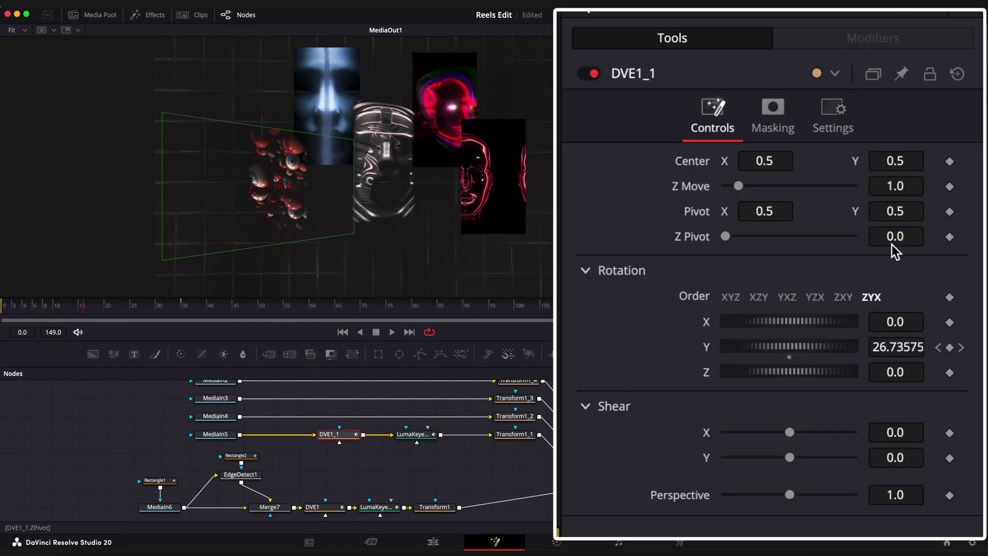
left_click(939, 349)
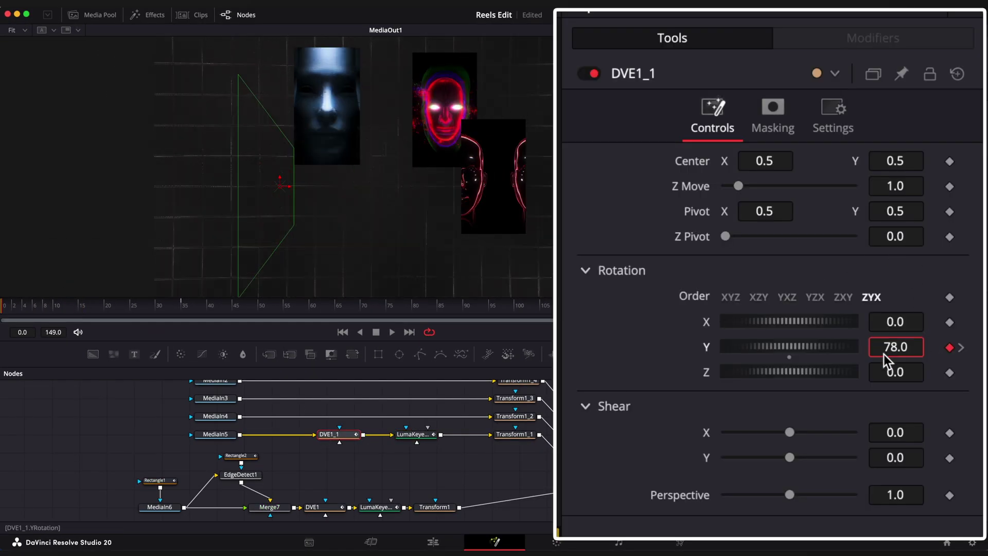
left_click_drag(36, 310, 188, 301)
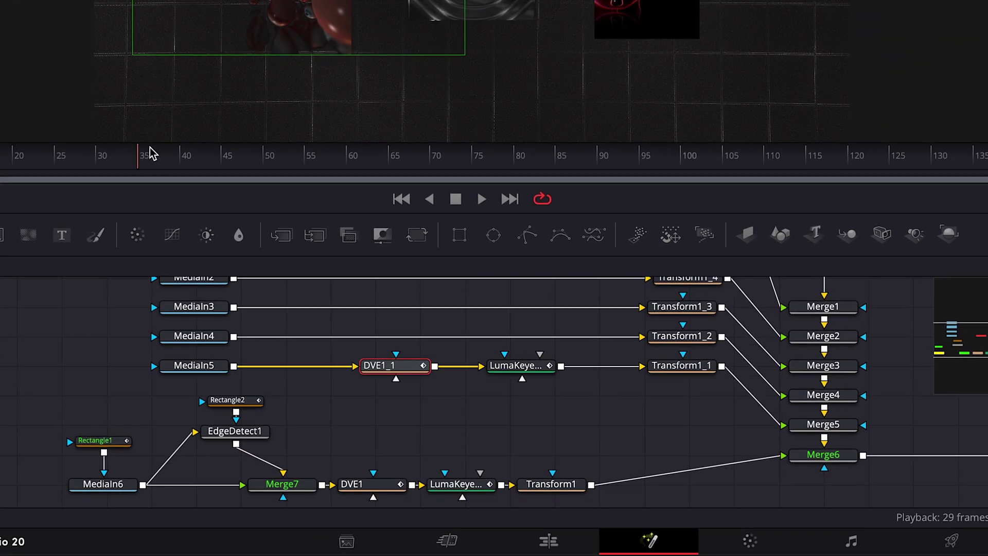
left_click_drag(151, 153, 178, 153)
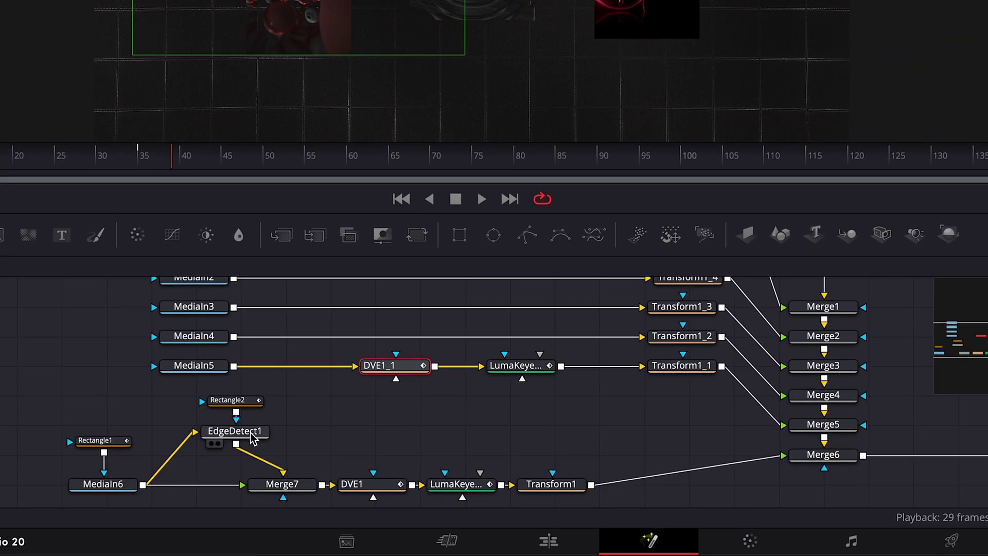
Move MediaIn5 further from DVE1_1 and place a Merge node before DVE1_1, detached from MediaIn5.
left_click_drag(281, 396, 309, 441)
key("super+c")
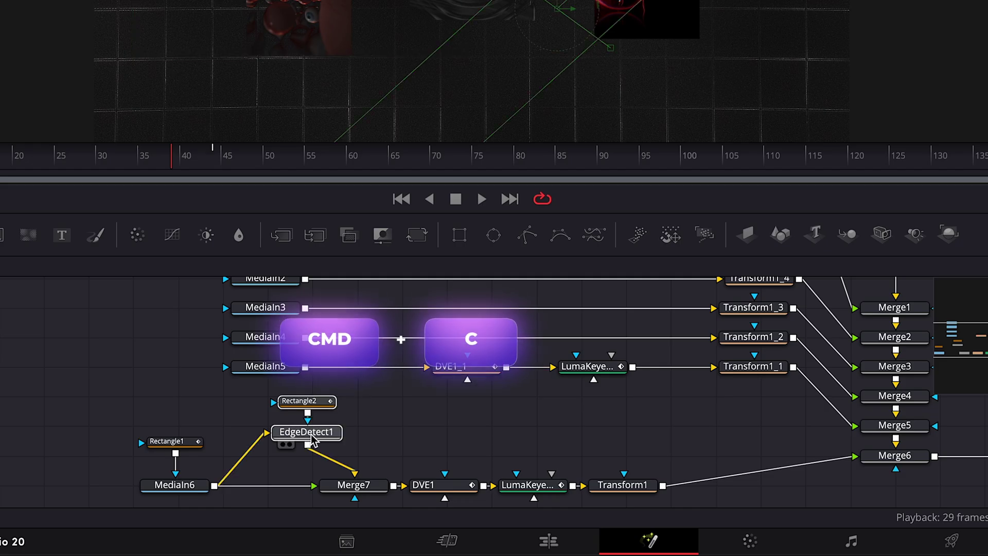
left_click_drag(278, 370, 232, 371)
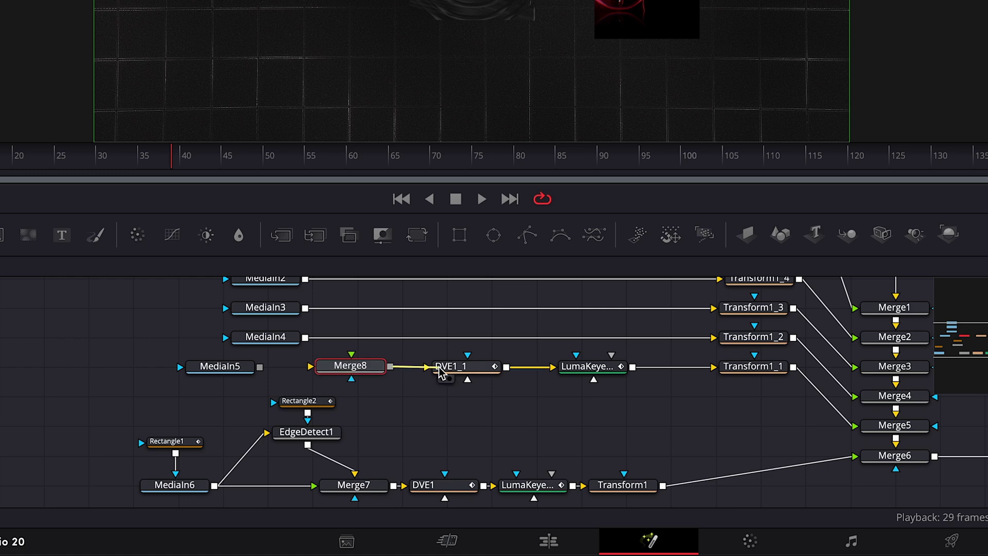
left_click_drag(332, 339, 252, 414)
left_click_drag(278, 403, 306, 347)
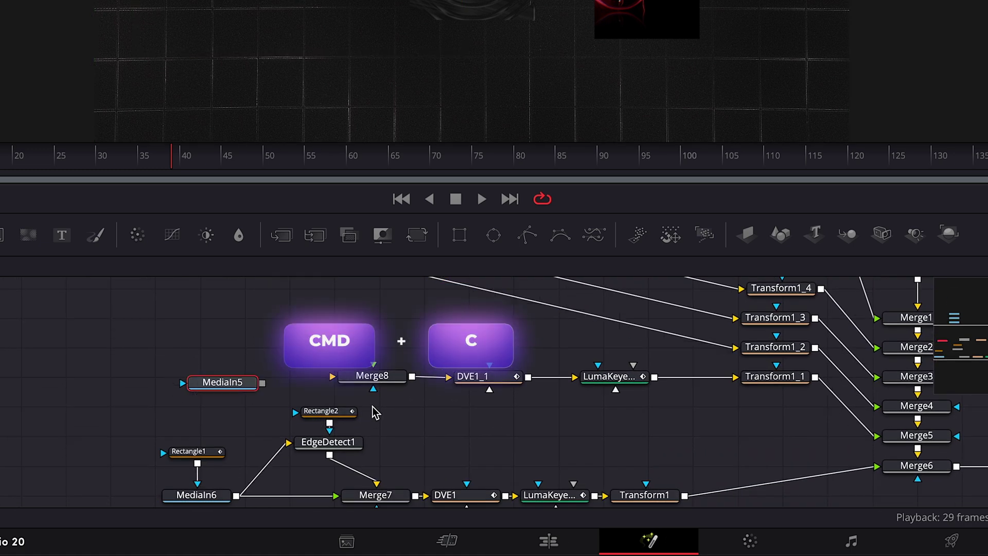
Duplicate Rectangle2 and EdgeDetect1 and place the copies above MediaIn5 and Merge8.
left_click_drag(374, 408, 304, 448)
key("super+c")
key("super+v")
left_click_drag(304, 408, 300, 325)
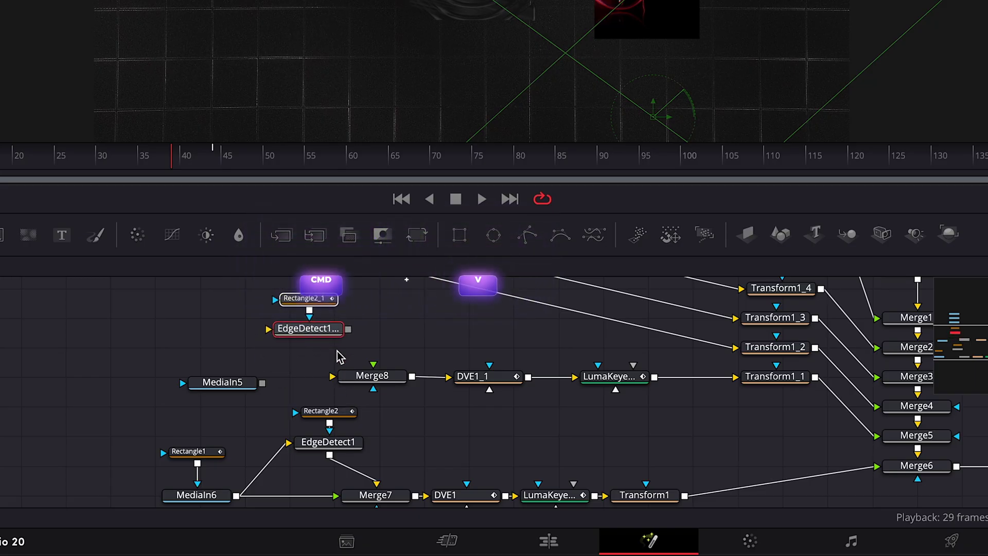
Connect EdgeDetect1_1 to Merge8's background and MediaIn5 to both Merge8's foreground and EdgeDetect1_1's input, and scrub through the reveal.
left_click(344, 353)
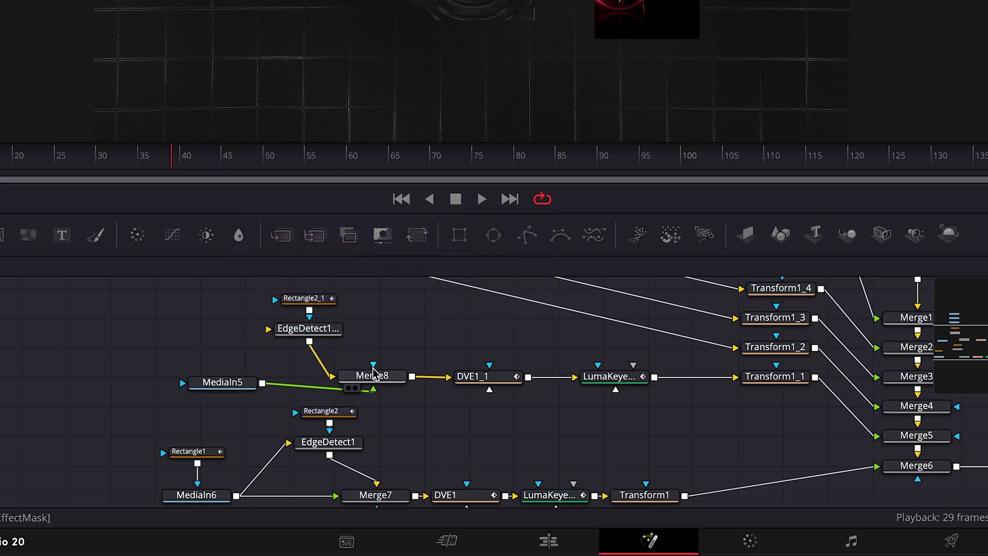
left_click_drag(262, 383, 270, 330)
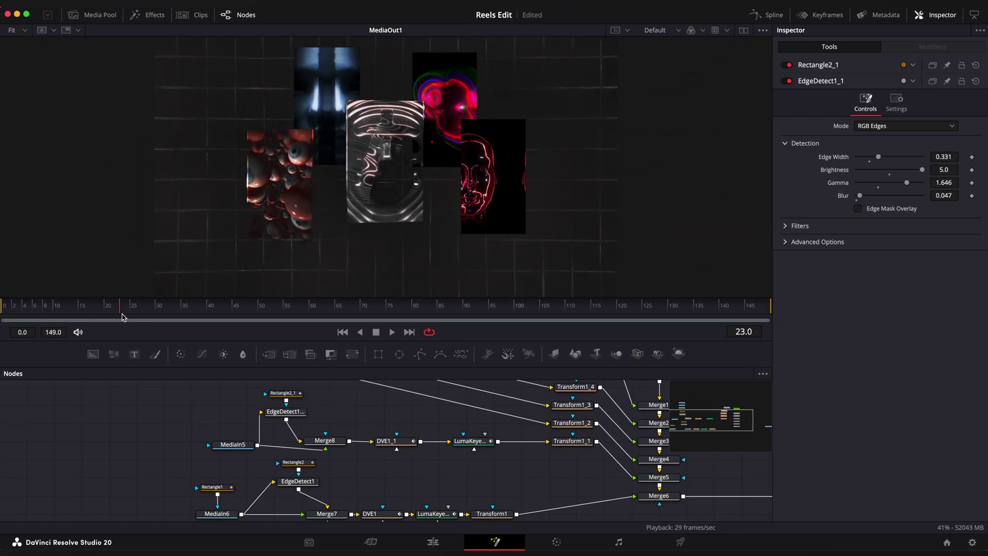
left_click_drag(122, 317, 143, 313)
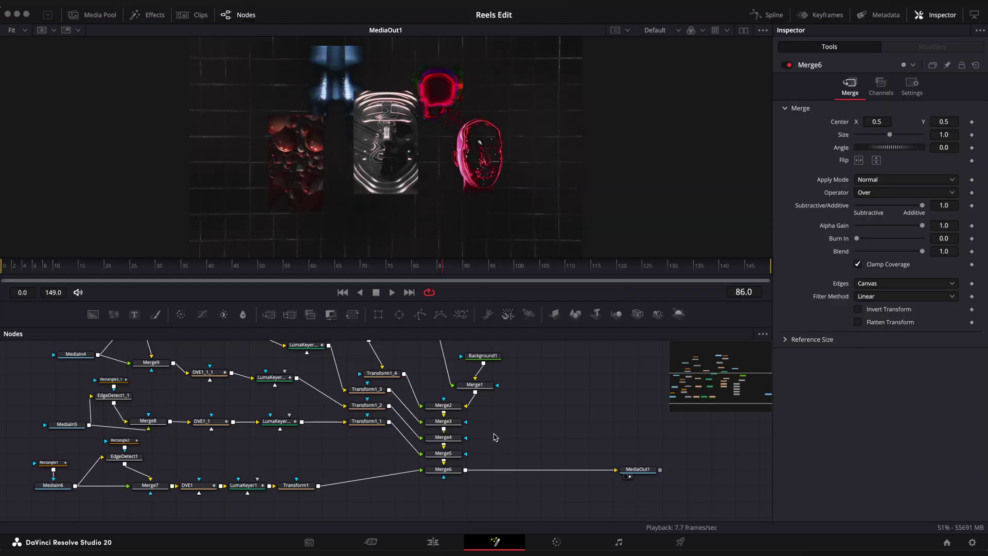
Add a Transform (Xf) node between Merge6 and MediaOut1.
left_click_drag(479, 424, 548, 434)
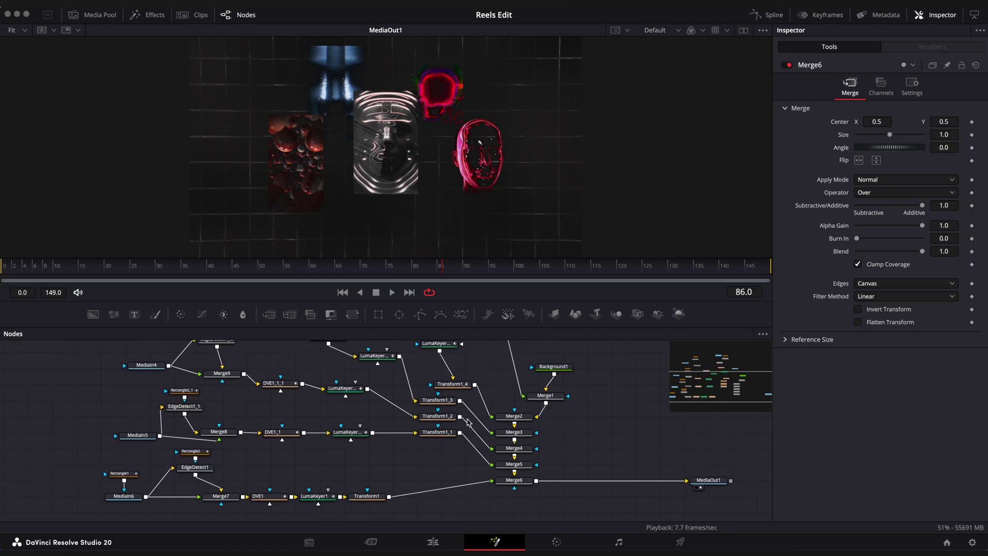
left_click(514, 481)
key("shift+space")
type("transf")
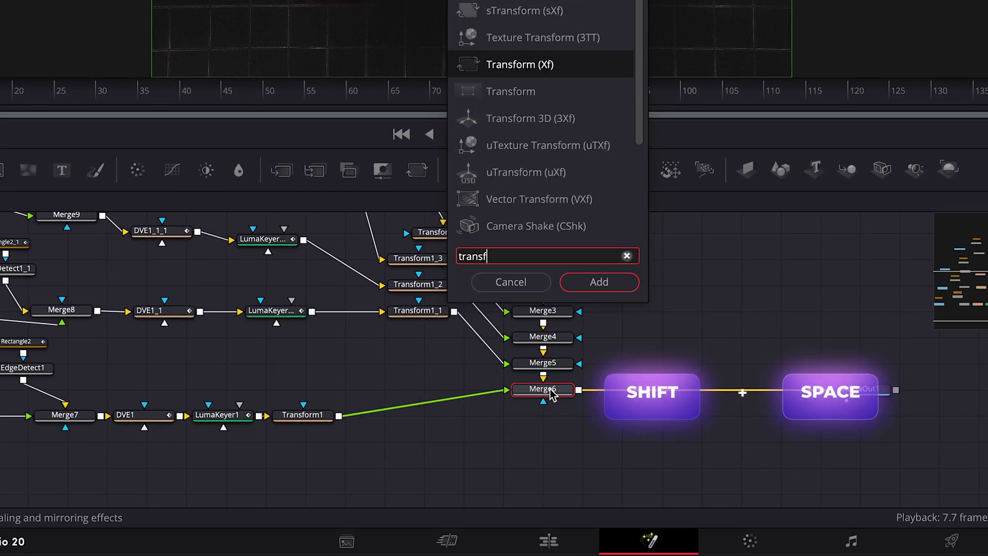
type("or")
key("Return")
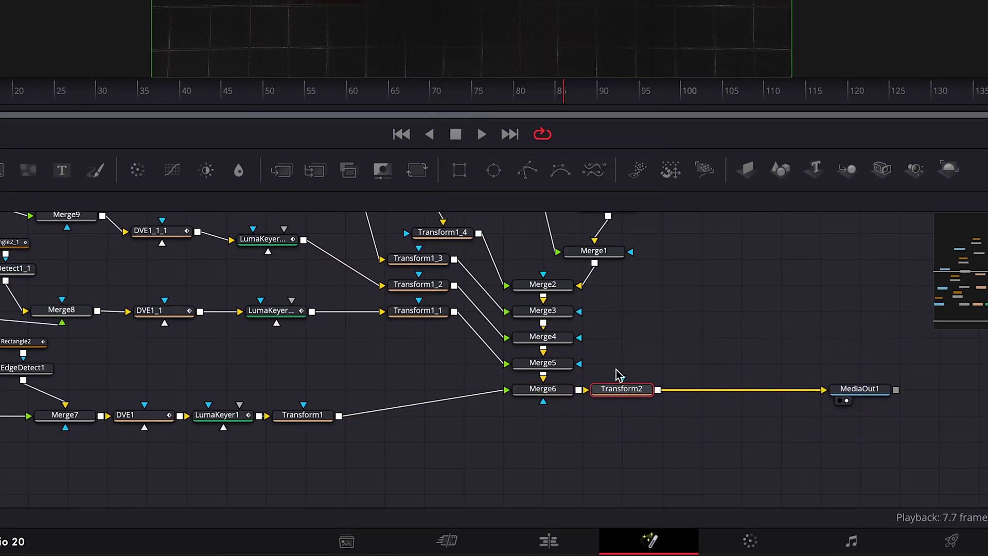
Keyframe Transform2's Size at 1.0 on frame 40 and 2.4 on frame 0, and scrub through the zoom-out.
left_click(180, 91)
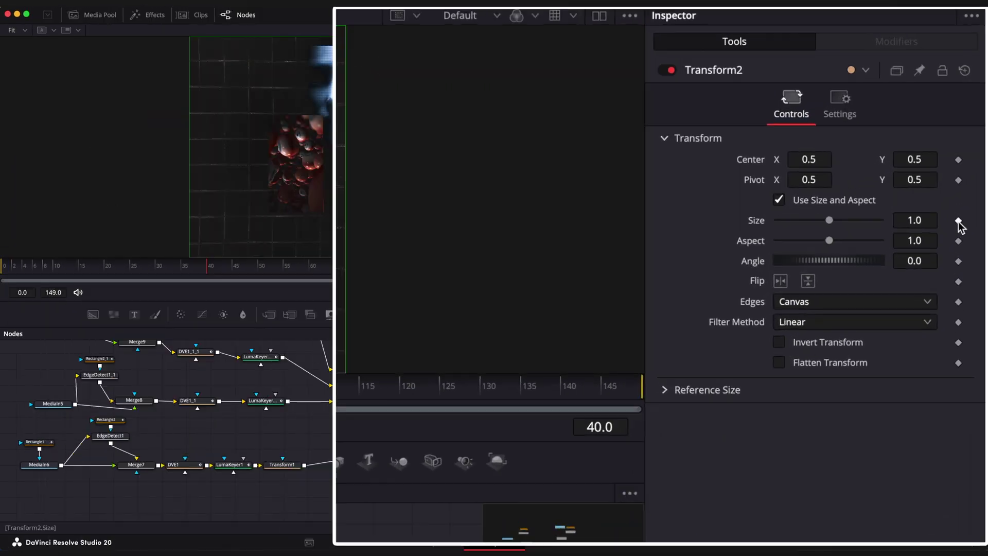
left_click(972, 160)
left_click_drag(207, 269, 1, 269)
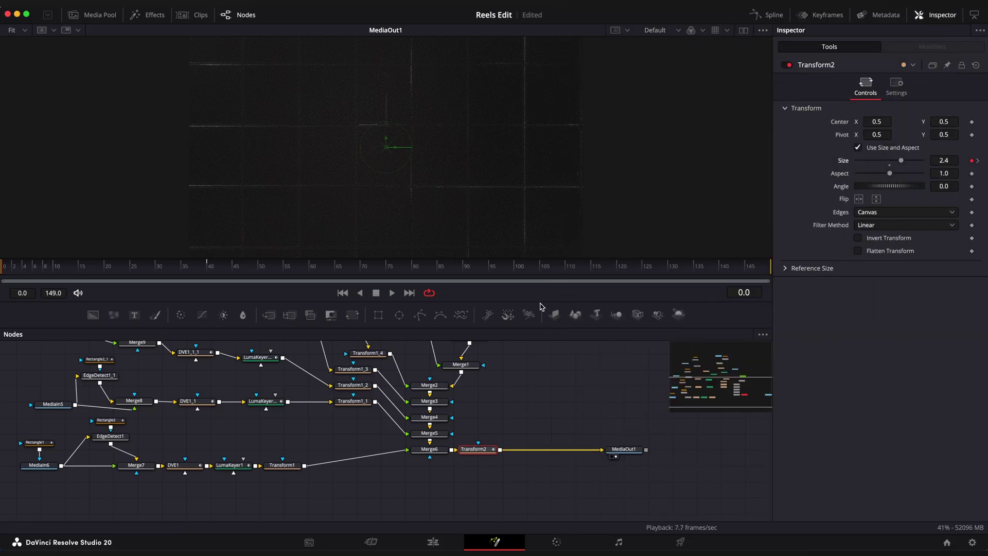
left_click_drag(535, 327, 535, 359)
left_click_drag(37, 304, 228, 295)
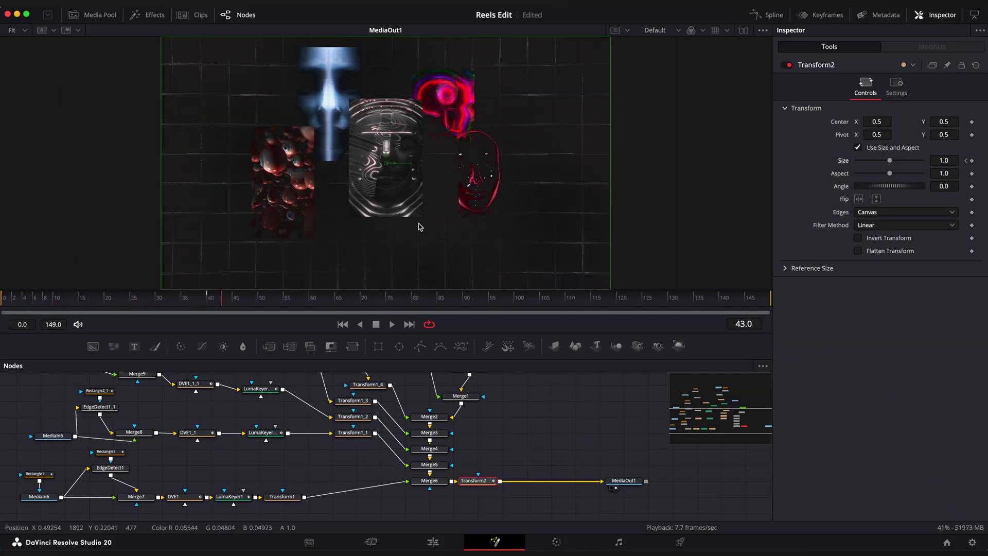
Smooth Transform2's Size curve, stretch the last keyframe's handle back toward the start for a long ease-out, and play the result.
left_click(766, 15)
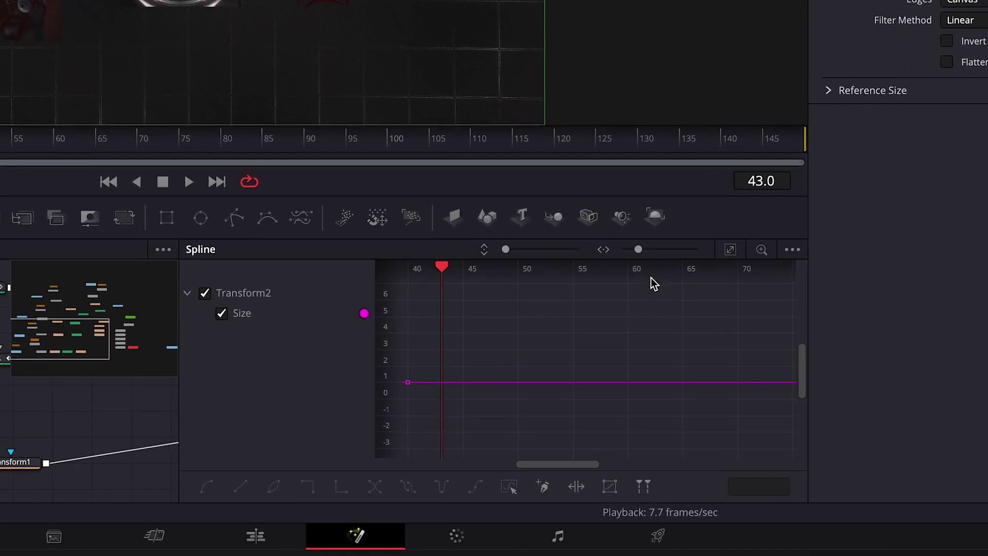
left_click(724, 366)
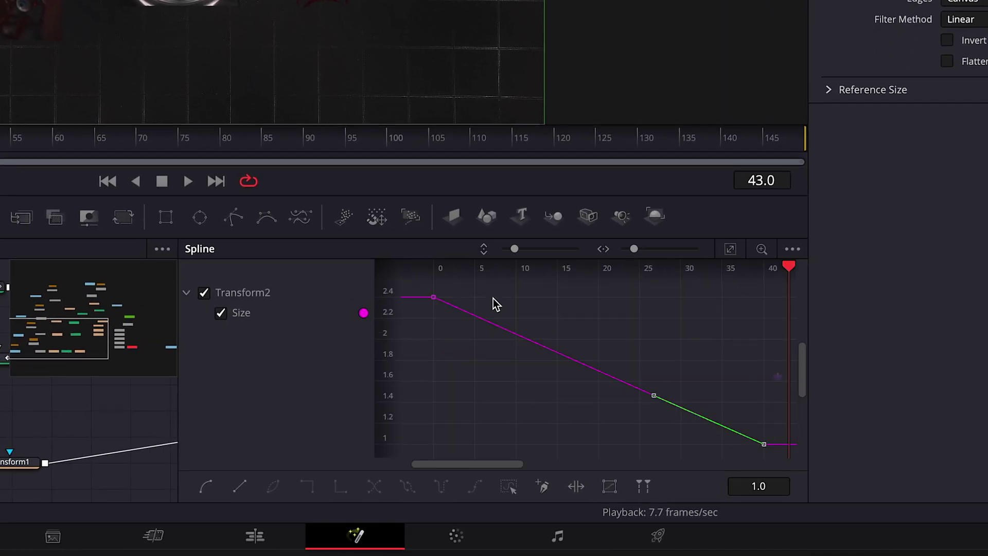
left_click(433, 297, "ctrl")
key("s")
left_click_drag(780, 411, 739, 454)
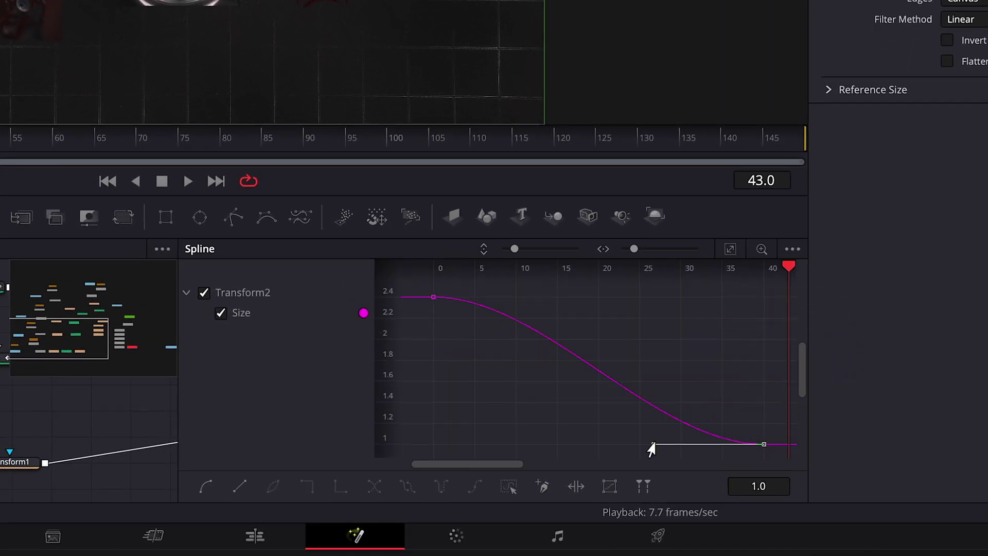
left_click_drag(498, 440, 465, 444)
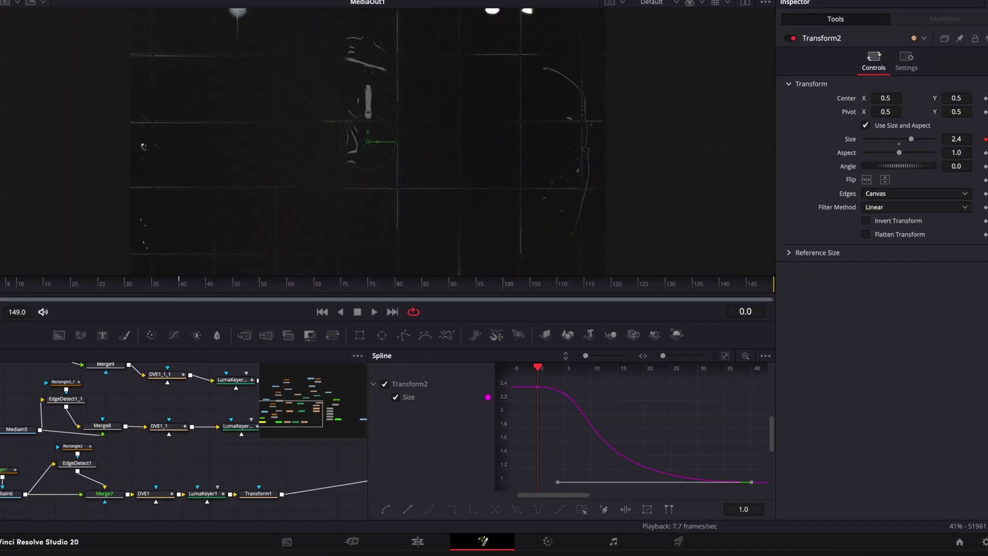
key("space")
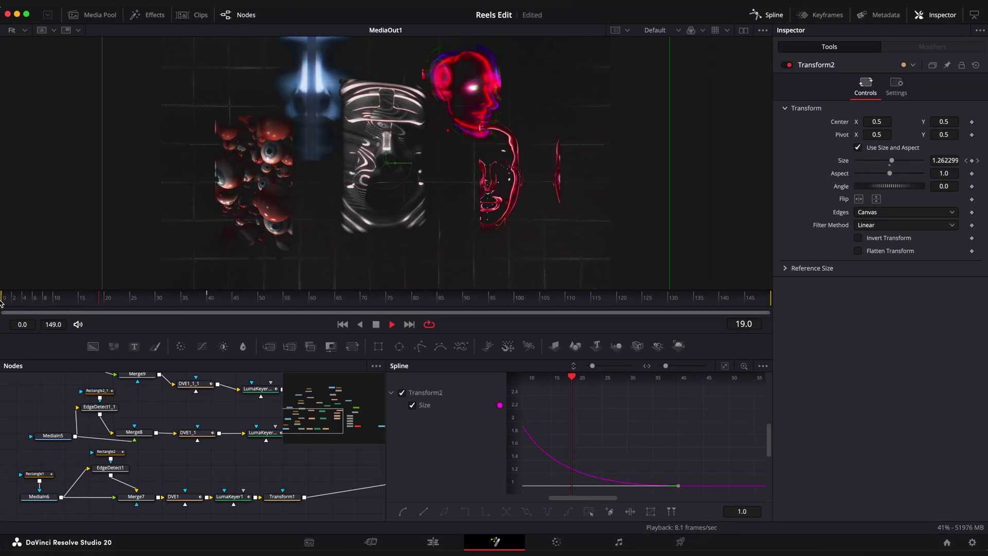
key("space")
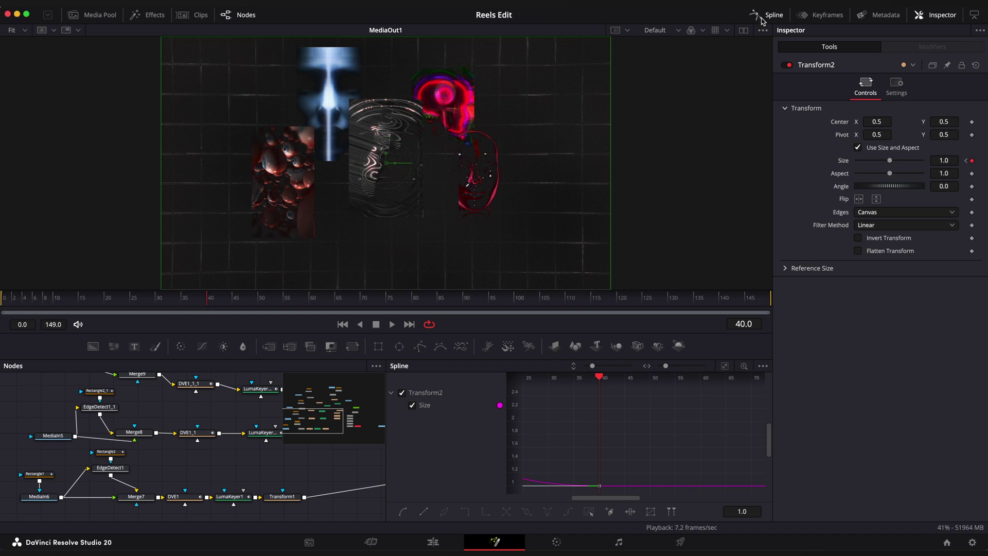
left_click(762, 19)
Move MediaIn1 up and away from Merge1 and add a Transform (Xf) node between them.
left_click_drag(513, 395, 561, 473)
left_click_drag(468, 410, 485, 404)
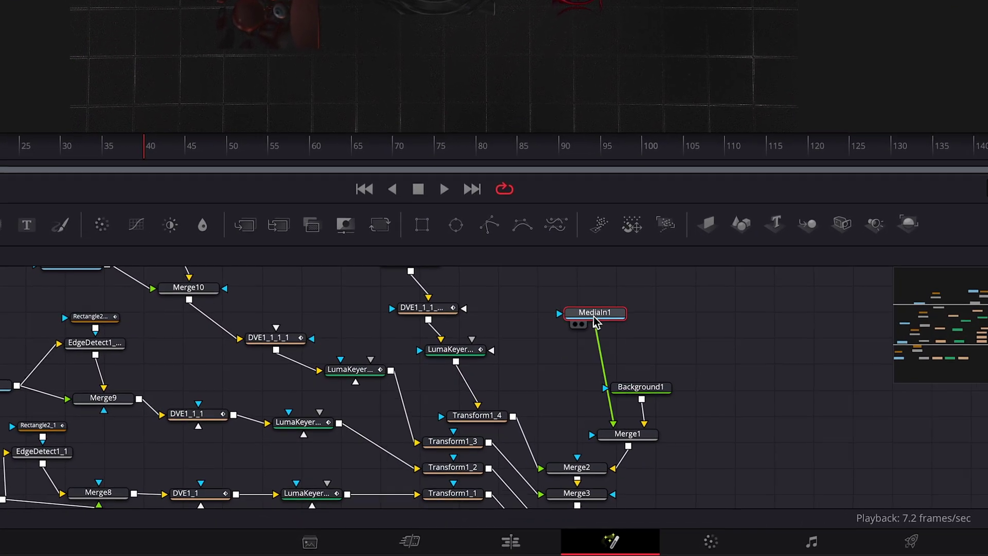
left_click_drag(595, 319, 579, 312)
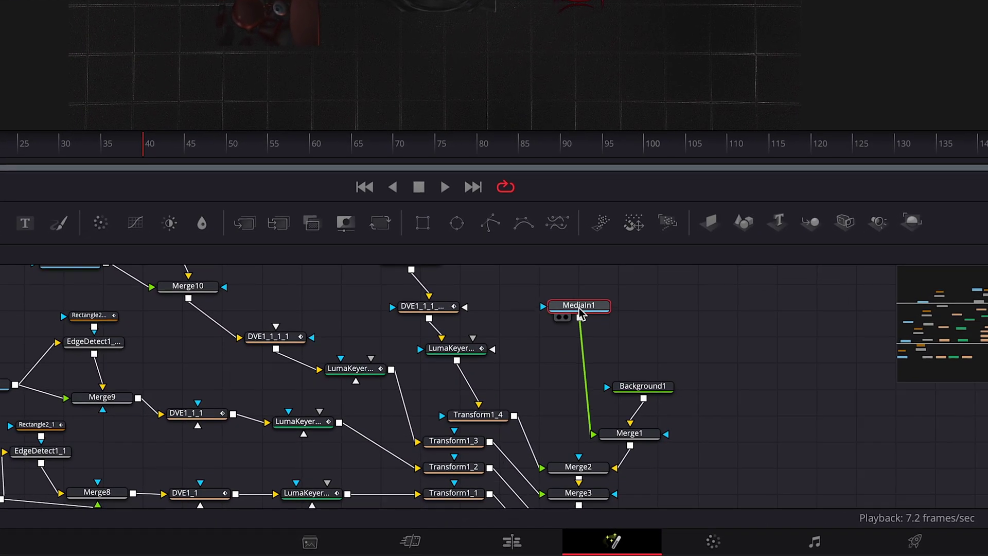
key("shift+space")
key("BackSpace")
type("transfor")
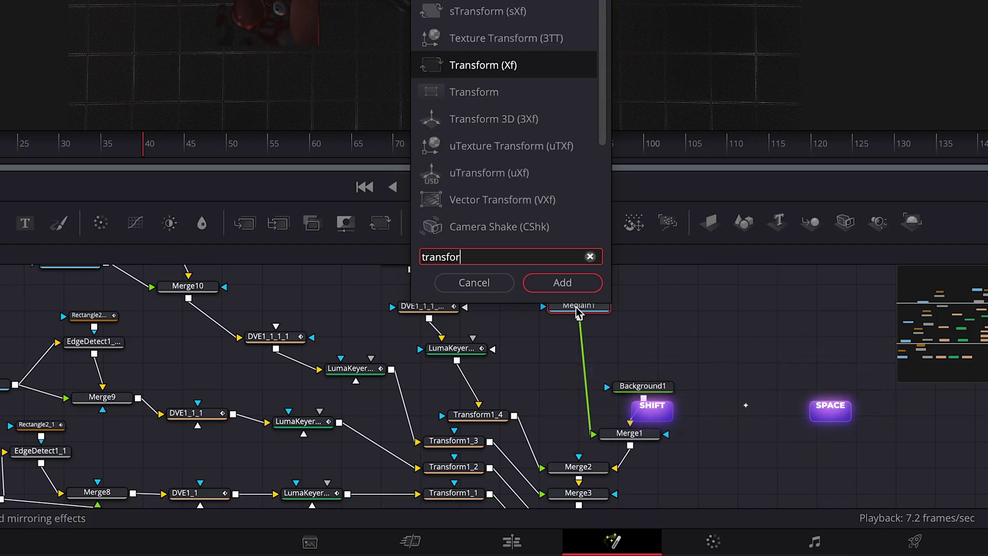
key("Return")
Rename the MediaIn1 node to BG.
key("F2")
type("BG")
key("Return")
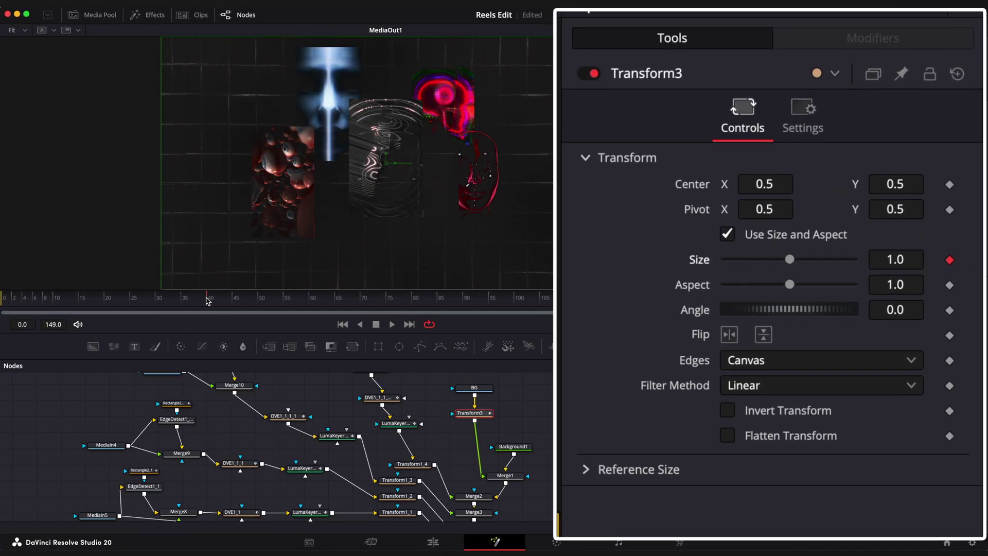
Keyframe Transform3's Size from 1.5 on frame 0 to 1.0 on frame 40 and scrub through the background zoom.
key("Home")
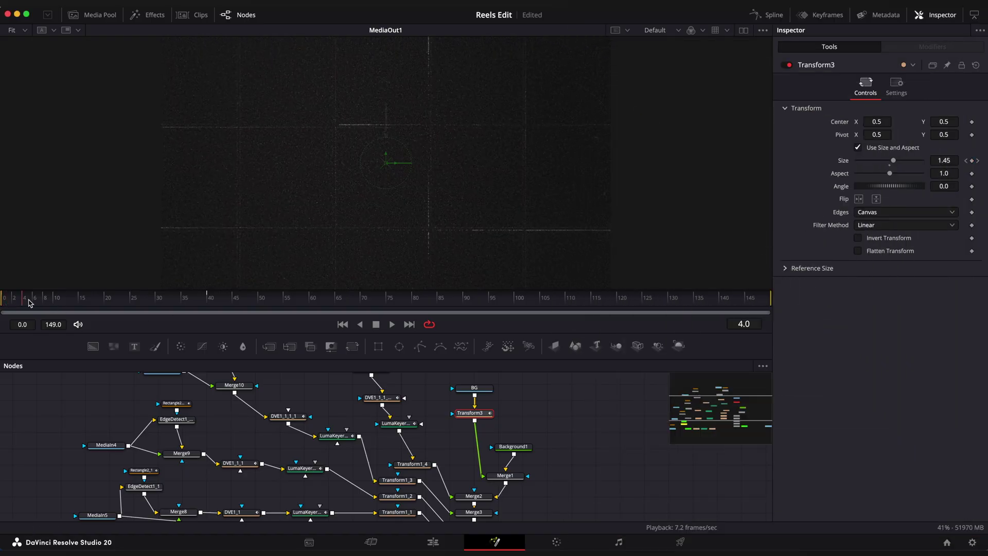
left_click_drag(29, 303, 184, 295)
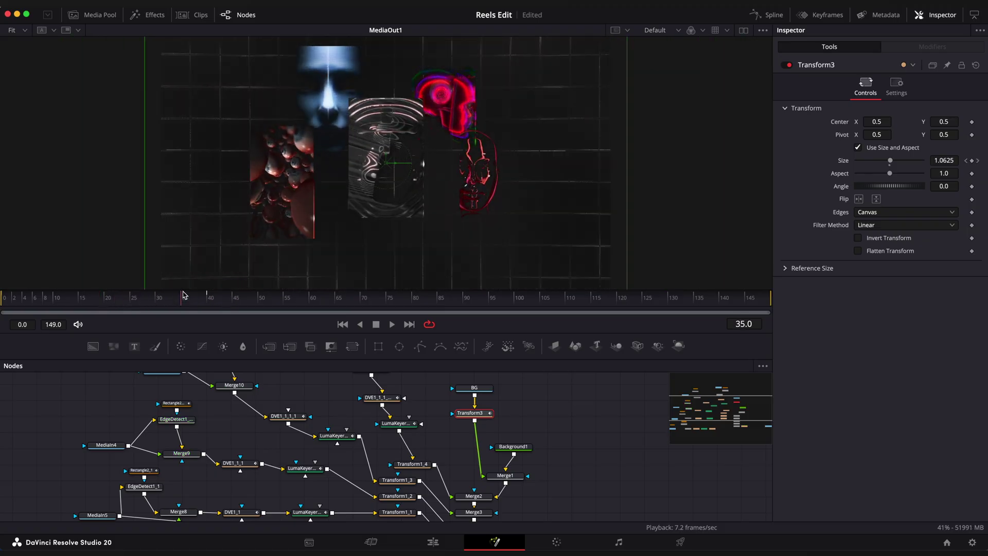
Smooth Transform3's Size curve, extend the frame 40 keyframe's handle back toward the start, and play the animation from the beginning.
left_click(758, 16)
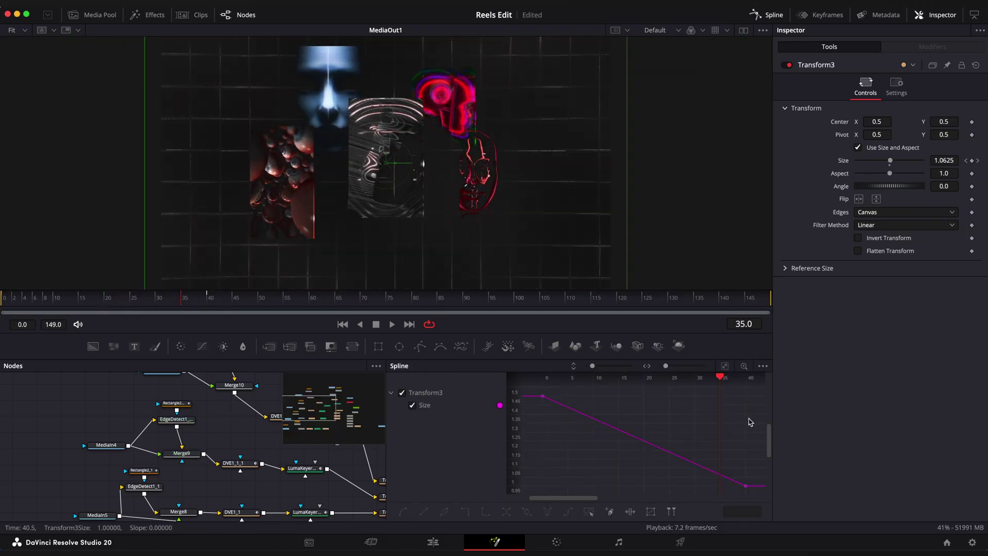
key("s")
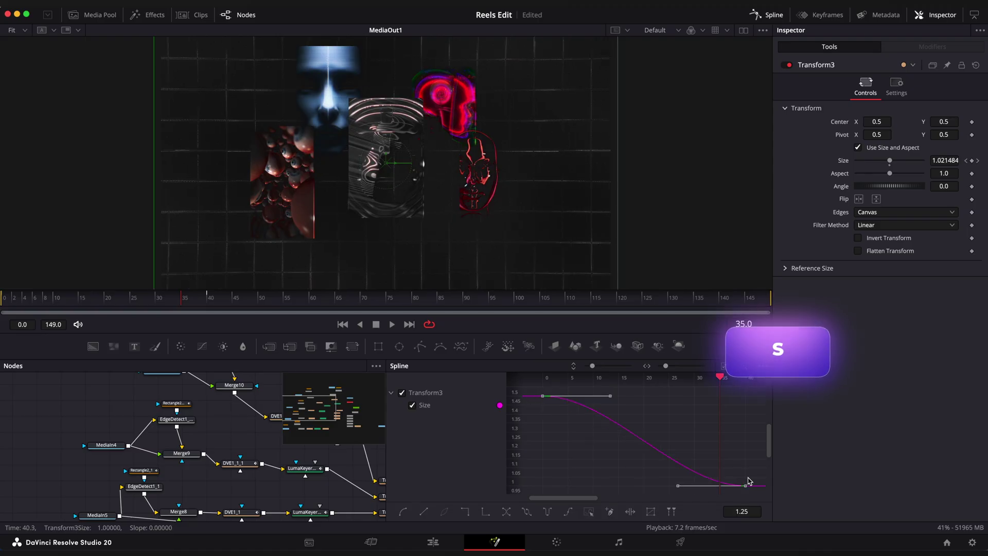
left_click(745, 486)
left_click_drag(678, 486, 564, 485)
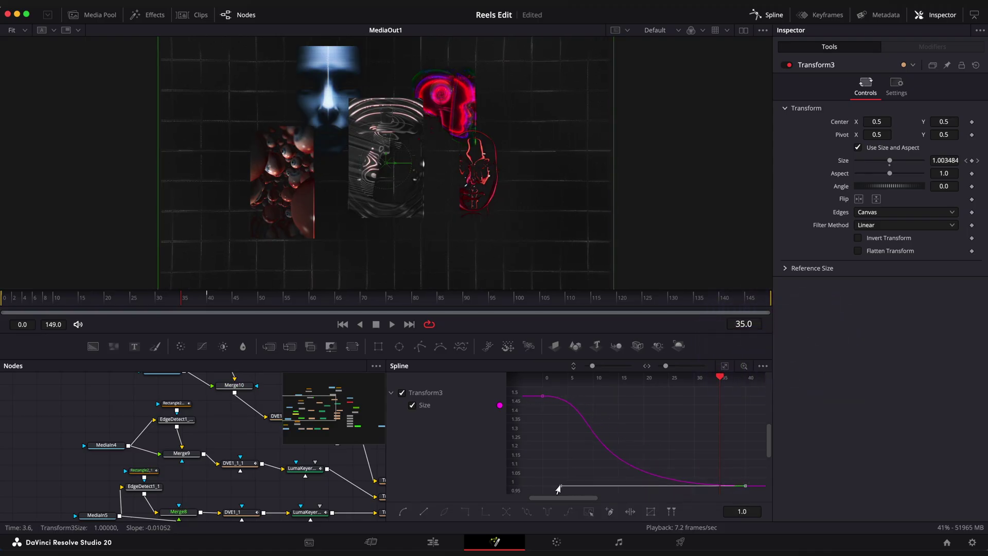
left_click(767, 15)
left_click(4, 297)
key("space")
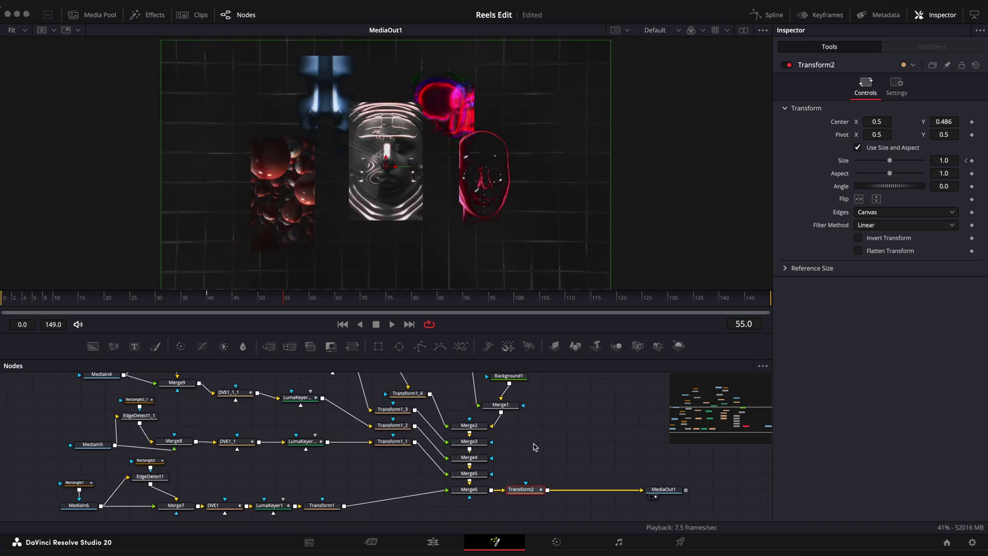
Group every node except MediaOut1 and place the group in line with MediaOut1.
scroll(534, 447, "down", 5)
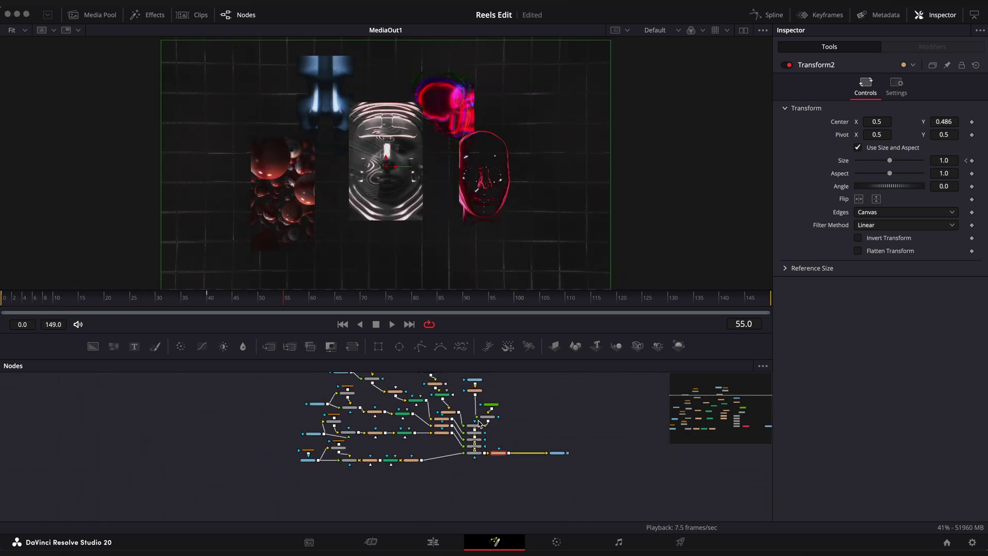
left_click_drag(484, 397, 526, 456)
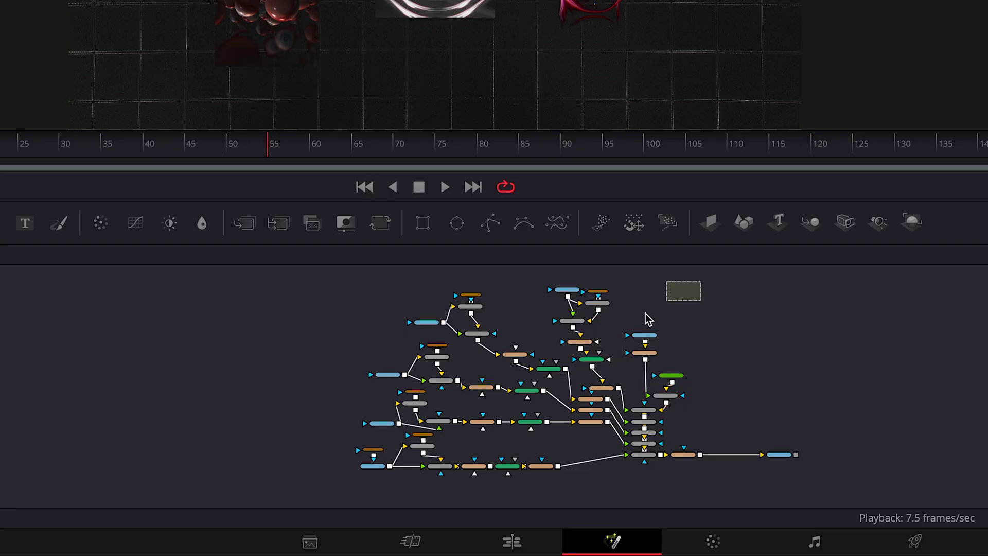
left_click_drag(647, 319, 368, 469)
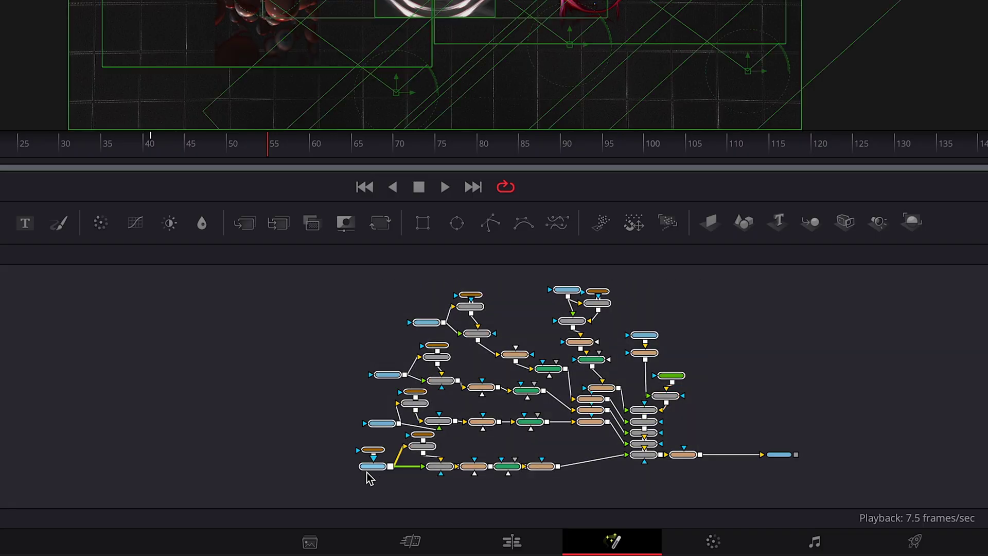
right_click(373, 468)
left_click(422, 168)
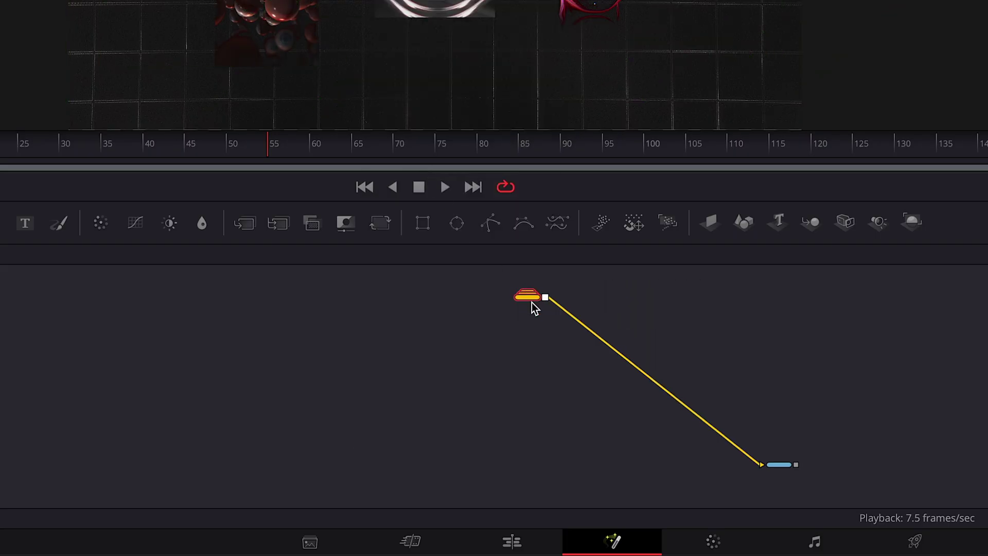
left_click_drag(659, 445, 565, 386)
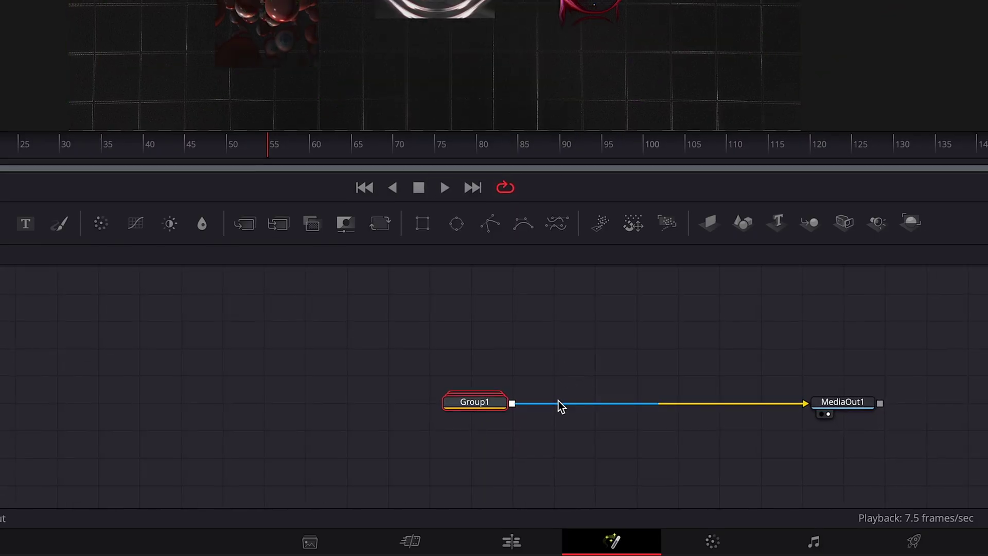
scroll(557, 401, "up", 3)
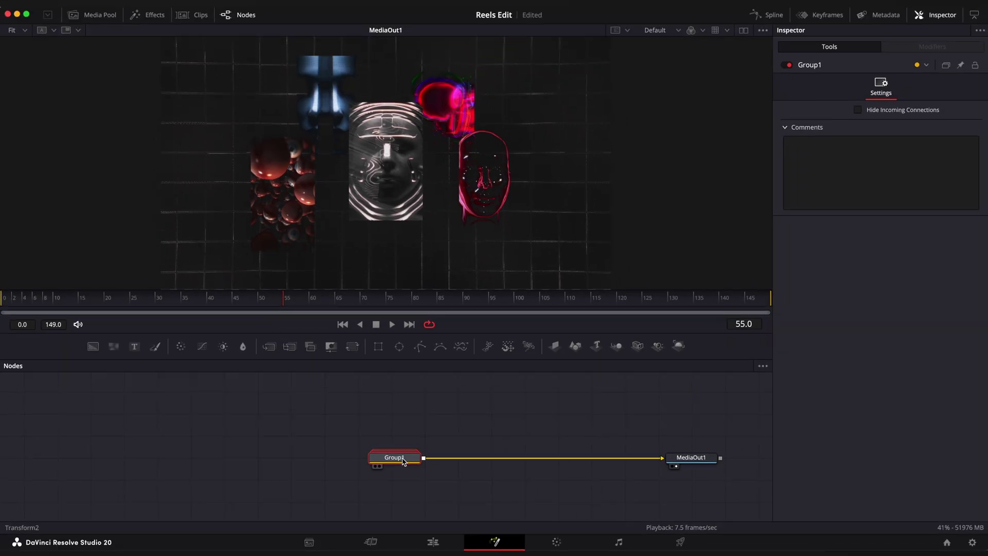
Rename the group node to Screens.
key("F2")
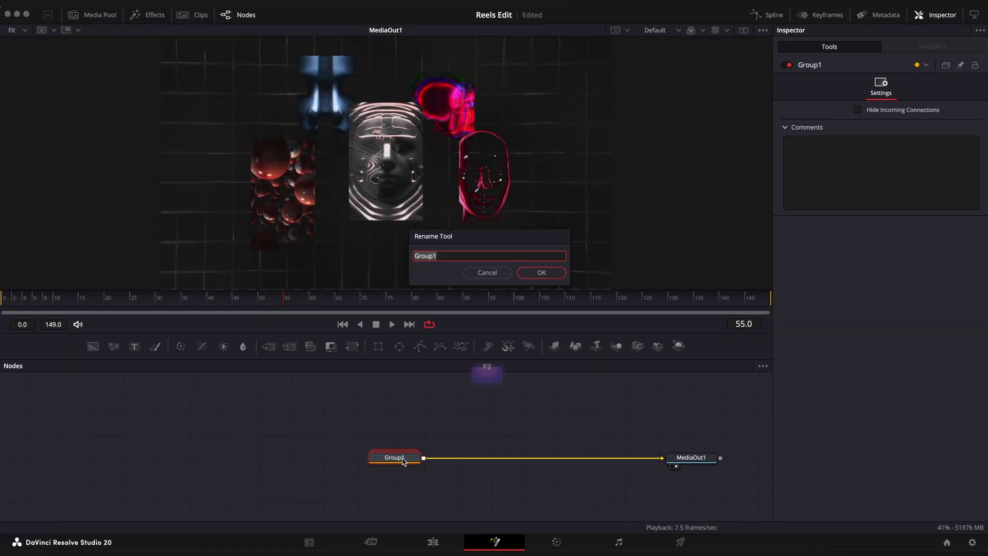
type("Screens")
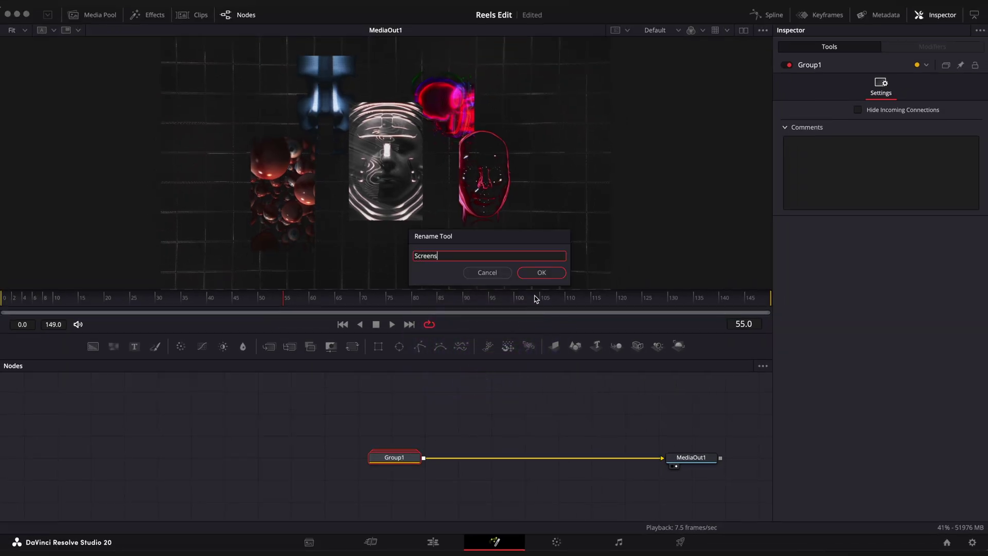
key("Return")
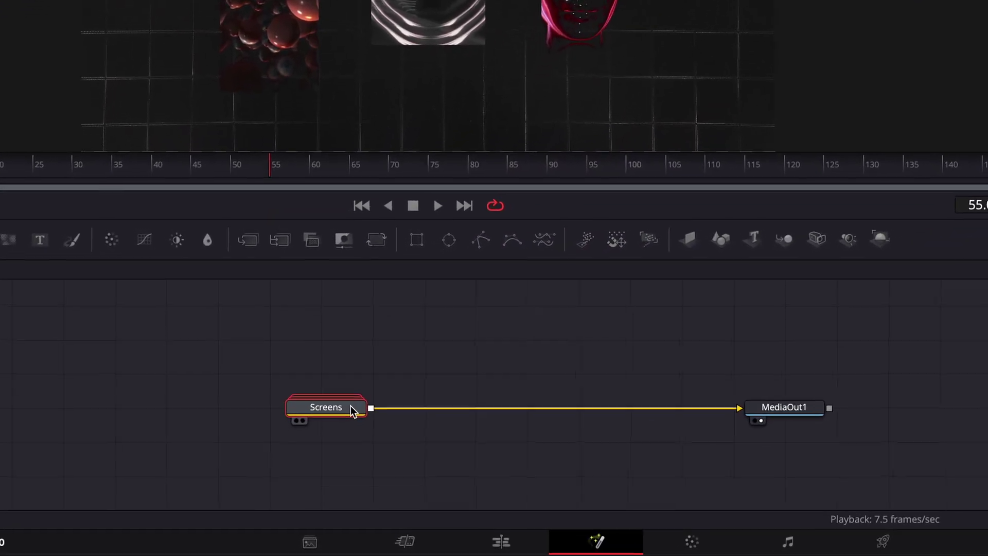
Add a Soft Glow after Screens with Threshold 0.189 and Gain 0.748, then compare the image with the glow off and on.
key("shift+space")
type("soft")
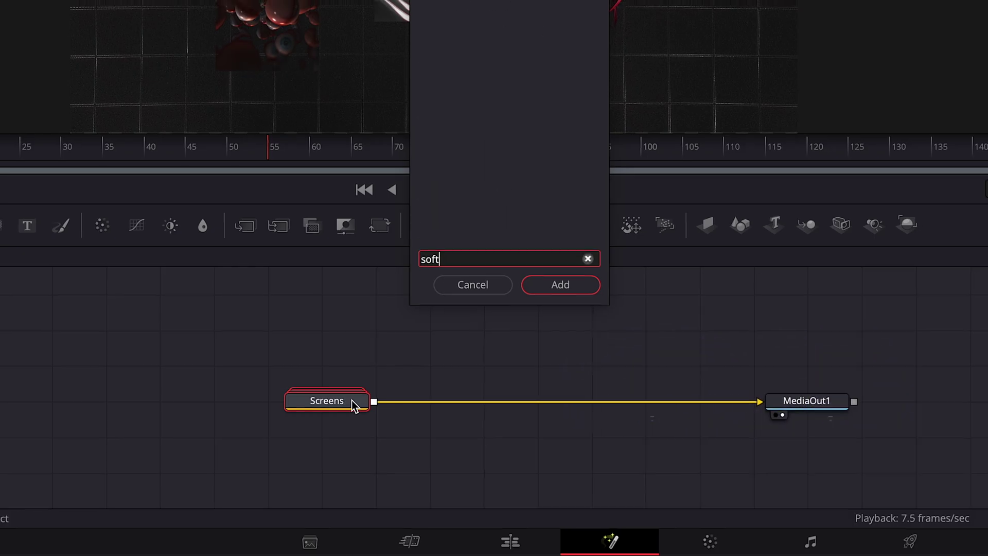
key("Return")
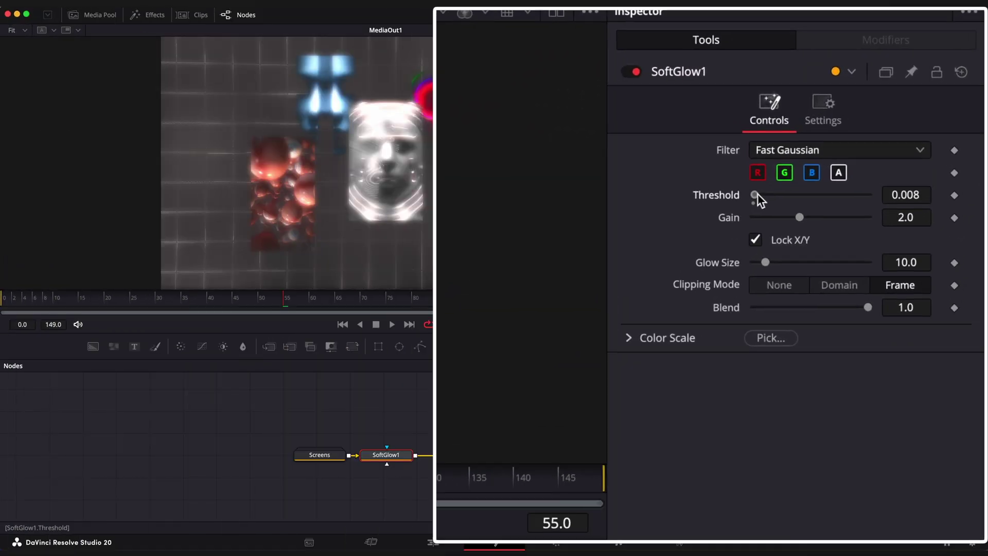
left_click_drag(864, 131, 878, 132)
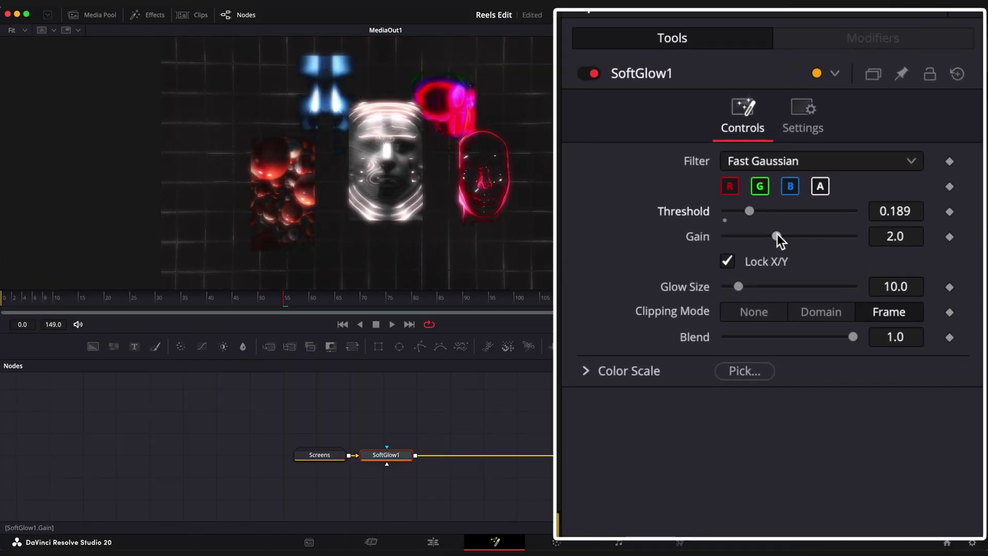
left_click_drag(777, 236, 745, 236)
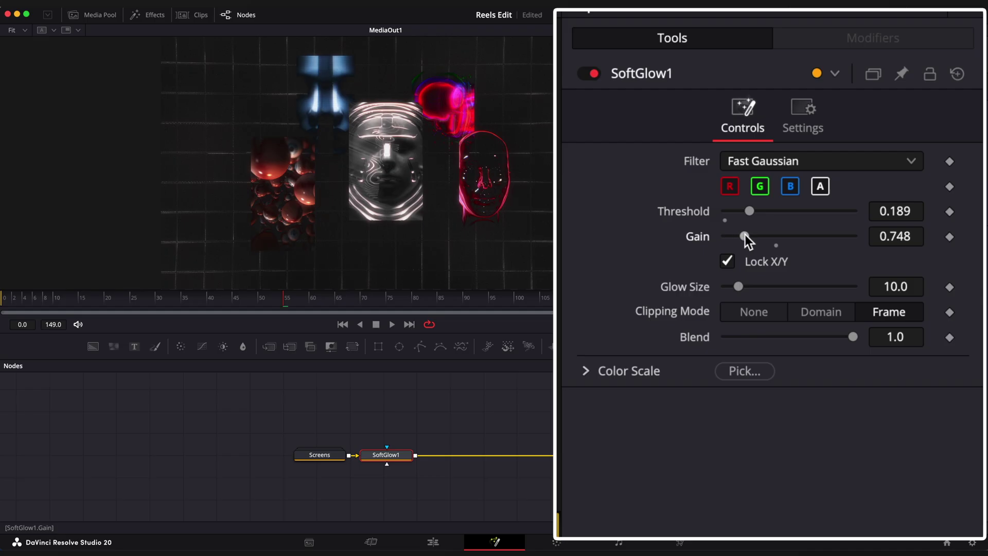
left_click(592, 75)
left_click(591, 75)
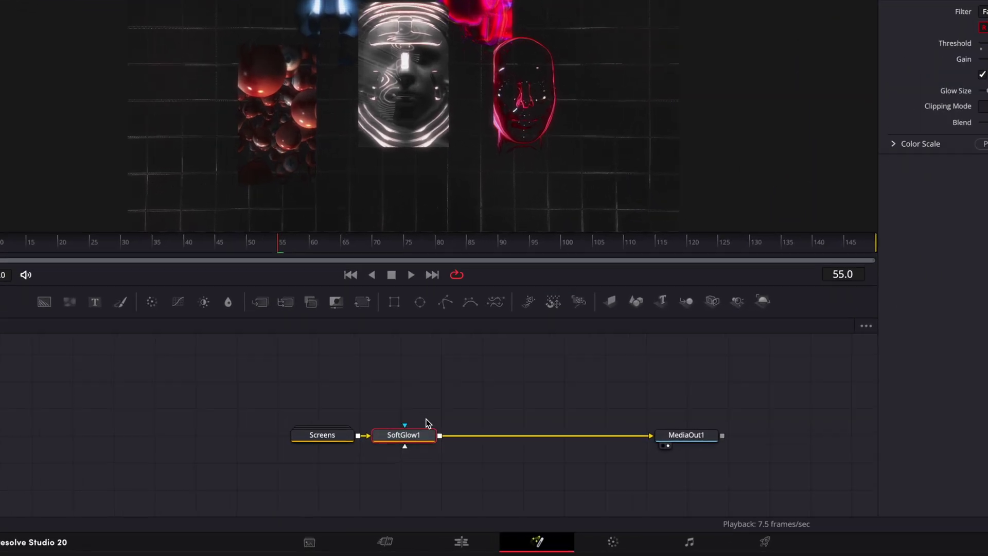
Add a Gaussian Blur after SoftGlow1 and attach an ellipse mask to it.
key("shift+space")
type("gaus")
key("Return")
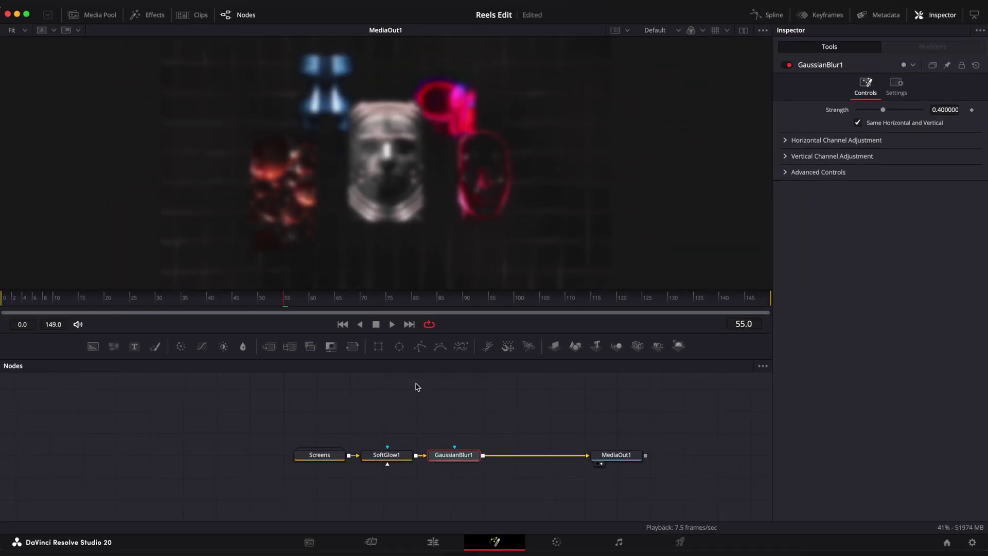
left_click(398, 346)
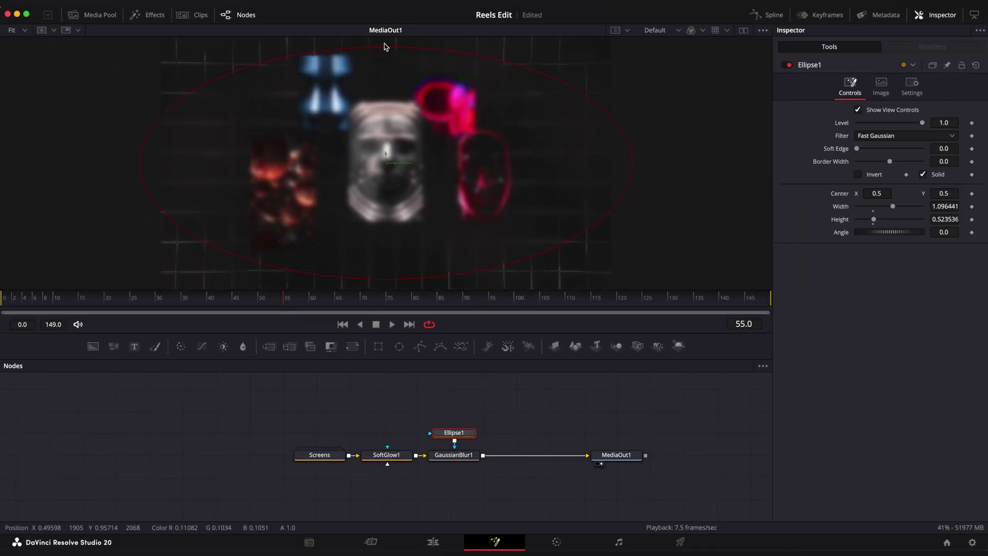
Size the ellipse mask to about 0.959 wide and 0.606 high, invert it, and set Soft Edge 0.2 and Border Width 0.051.
left_click_drag(144, 163, 171, 163)
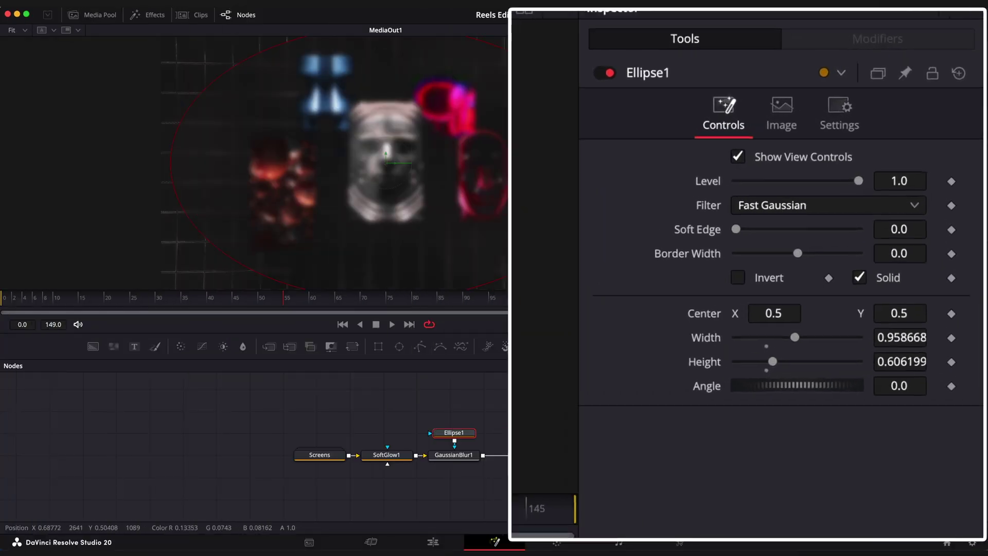
left_click(857, 174)
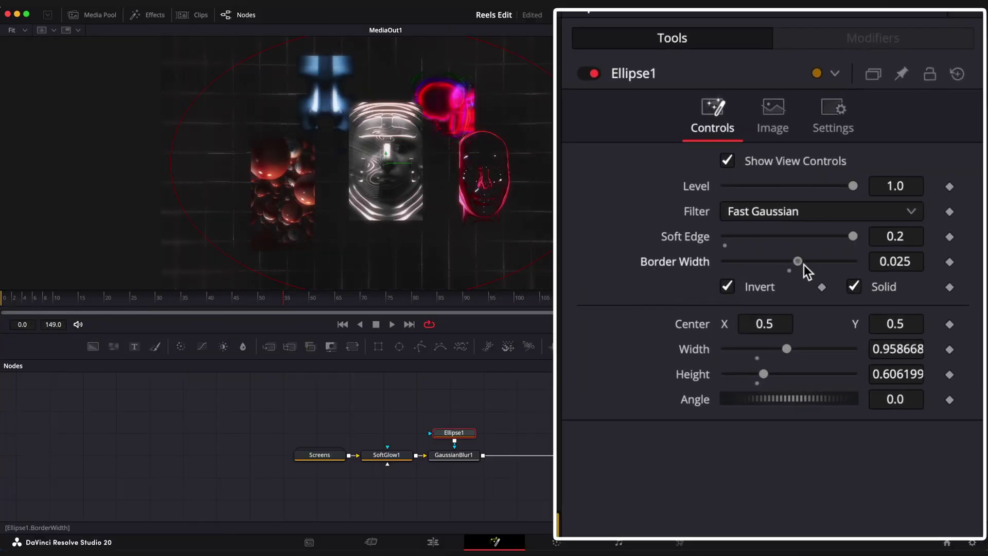
mouse_move(804, 264)
left_mouse_down()
mouse_move(815, 264)
mouse_move(805, 265)
left_mouse_up()
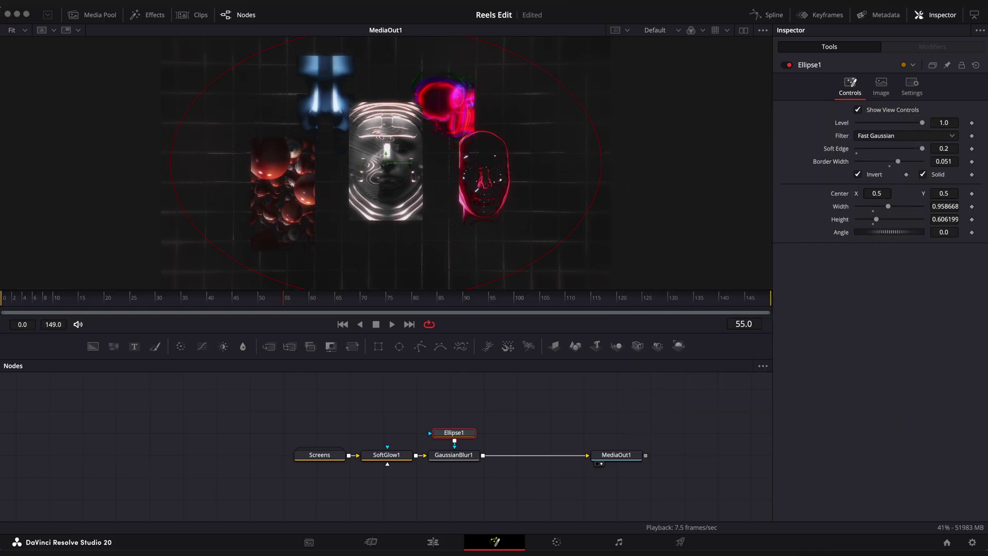
Keyframe Ellipse1's current Width and Height at frame 30, and set them to 0.283 and 0.331 at frame 0.
left_click(155, 302)
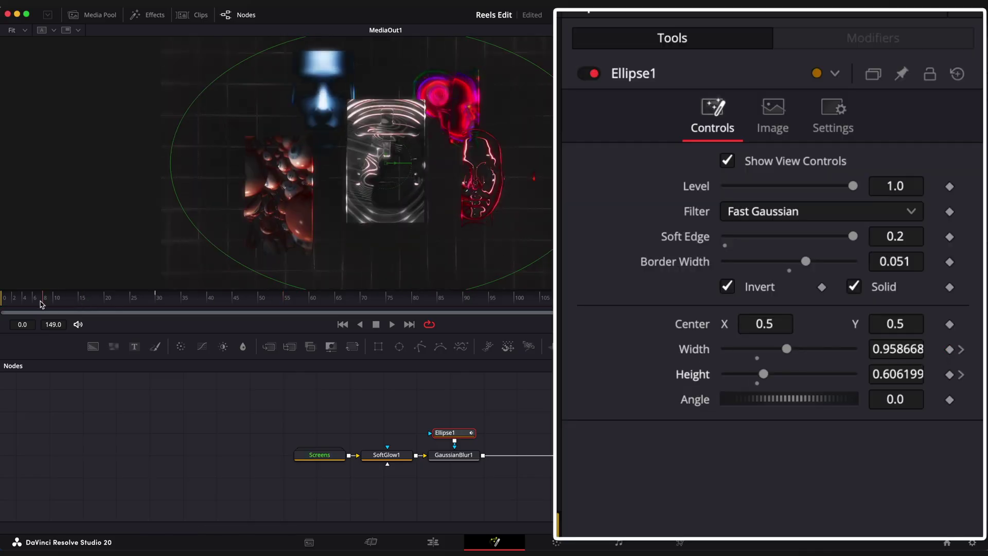
left_click_drag(40, 304, 2, 301)
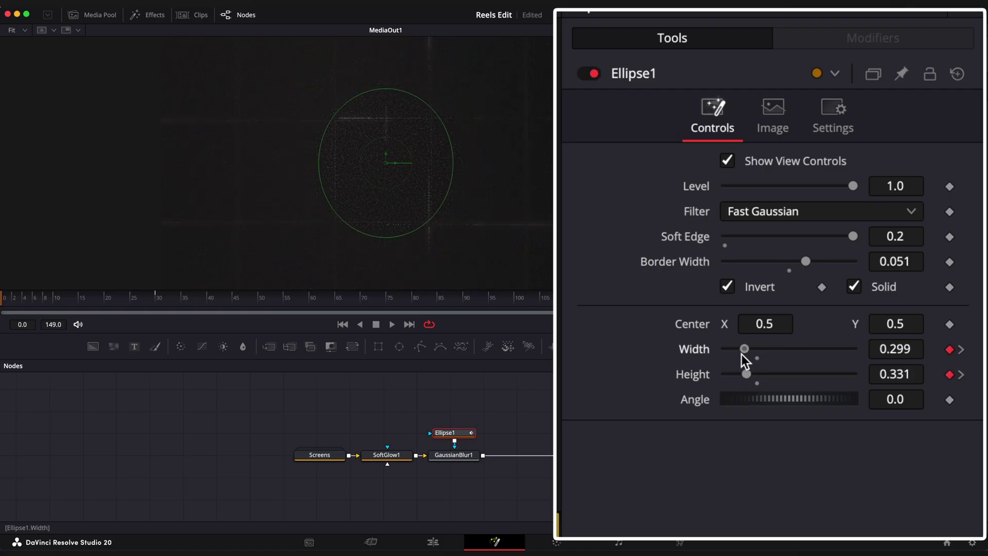
left_click_drag(744, 358, 741, 358)
Smooth Ellipse1's Width and Height curves and extend the frame 30 keyframe handles back toward the start.
left_click(755, 17)
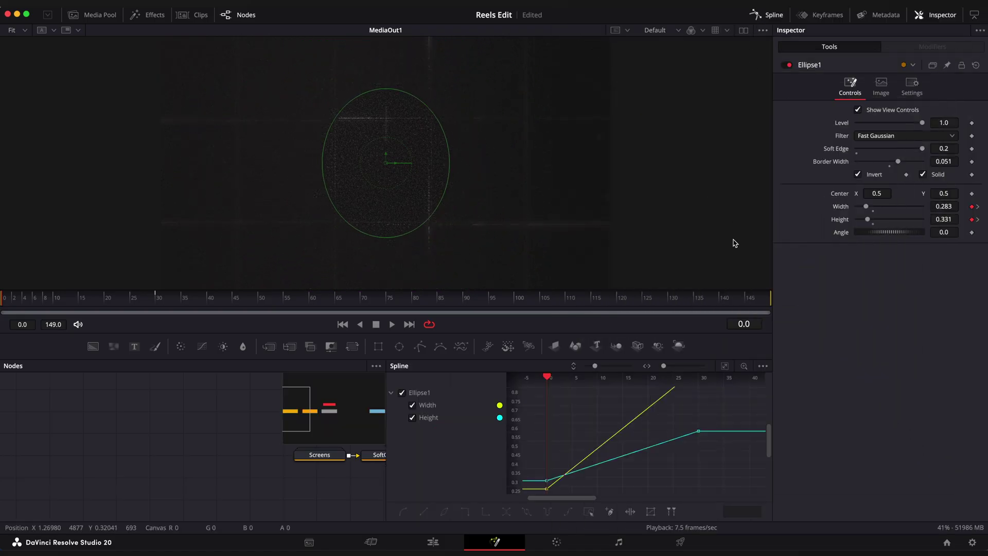
left_click(725, 365)
left_click_drag(755, 391, 546, 494)
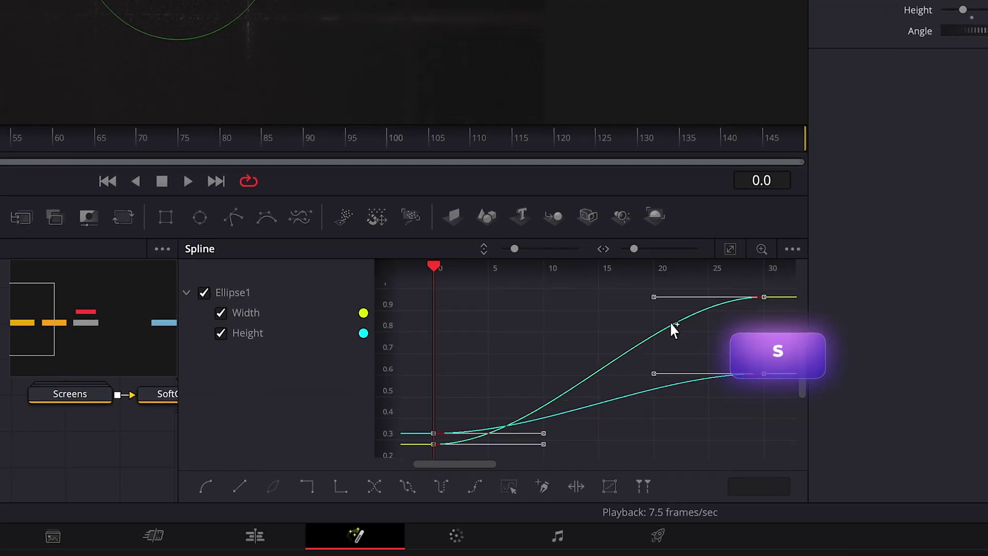
left_click_drag(640, 297, 562, 299)
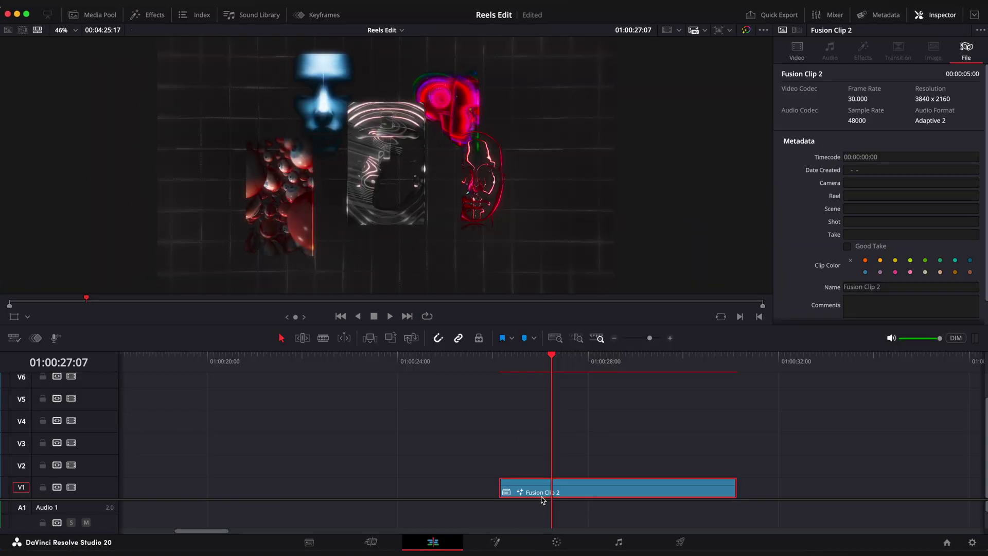
Review the clip on the Edit page, return to Fusion, and import Scratches.mp4 from Finder above the node chain.
scroll(443, 412, "right", 2)
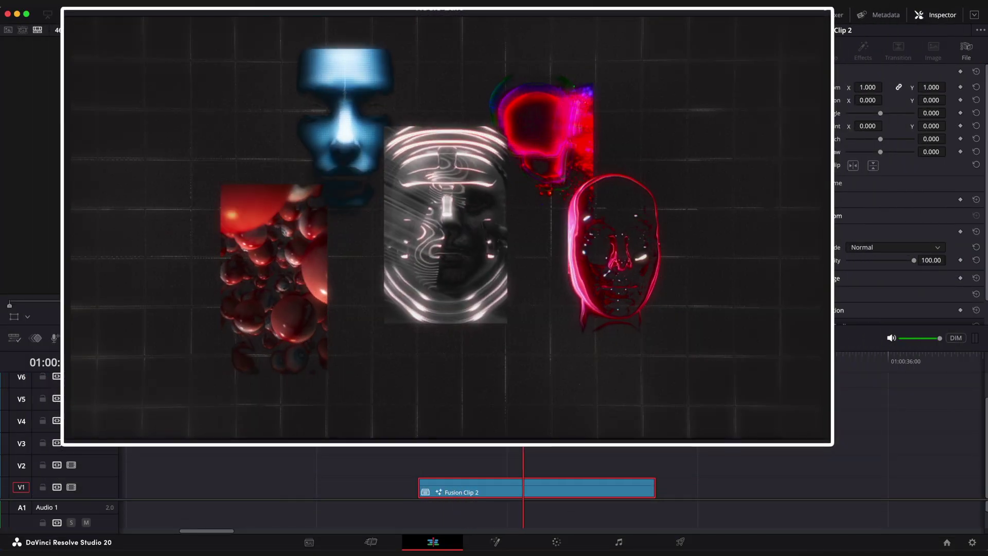
left_click(494, 541)
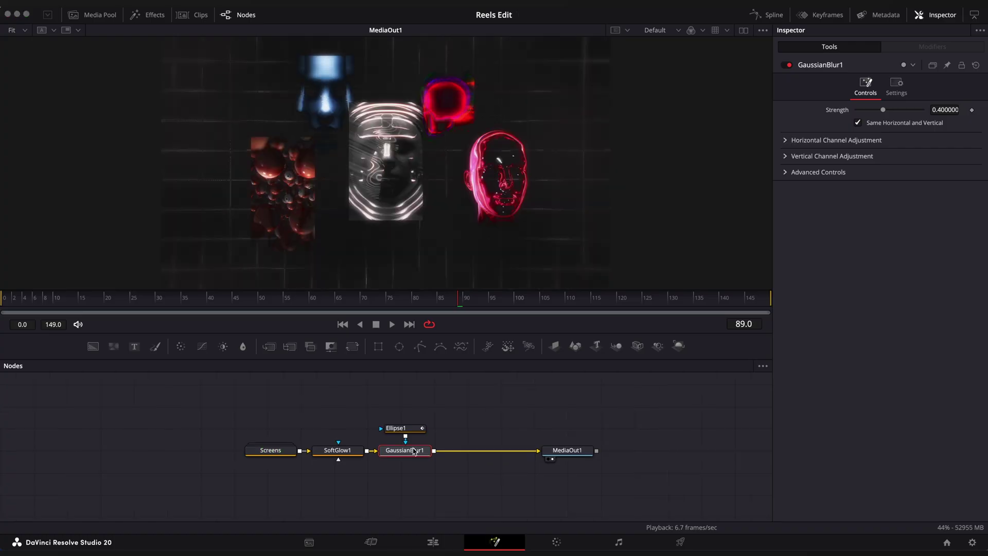
left_click(106, 533)
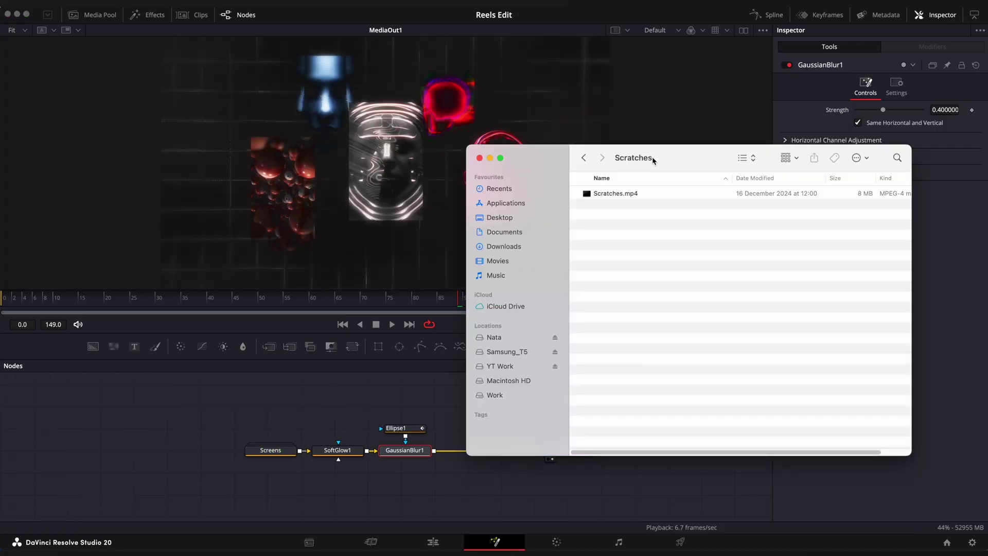
left_click_drag(653, 156, 777, 155)
left_click_drag(746, 193, 484, 403)
left_click(499, 397)
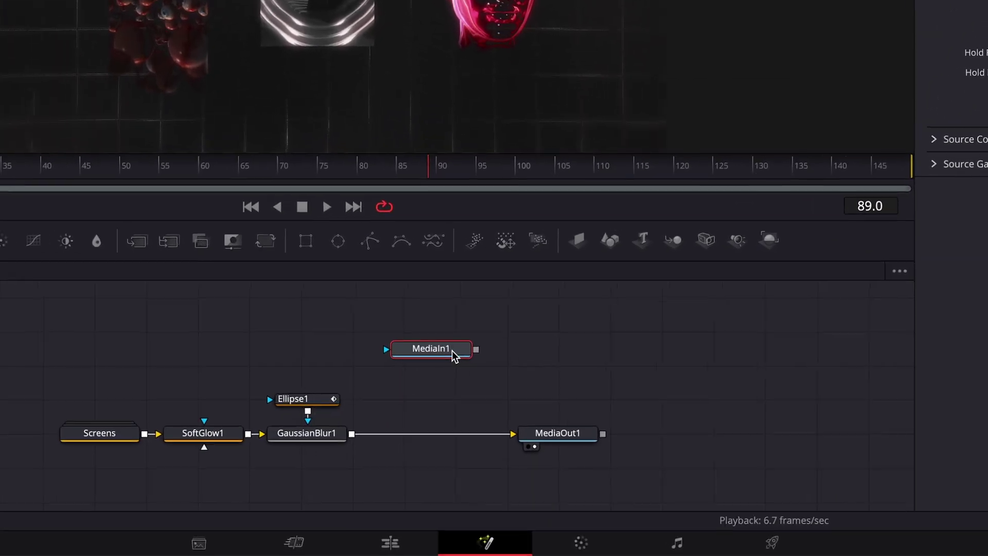
Add a Merge after GaussianBlur1, connect the scratches clip as its foreground, and set its Apply Mode to Difference.
left_click(326, 435)
key("shift+space")
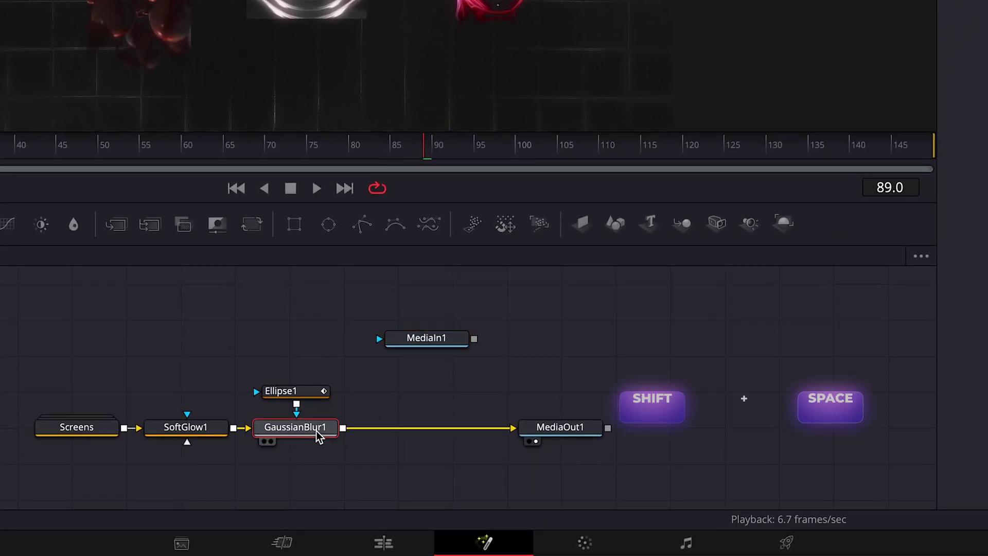
type("merge")
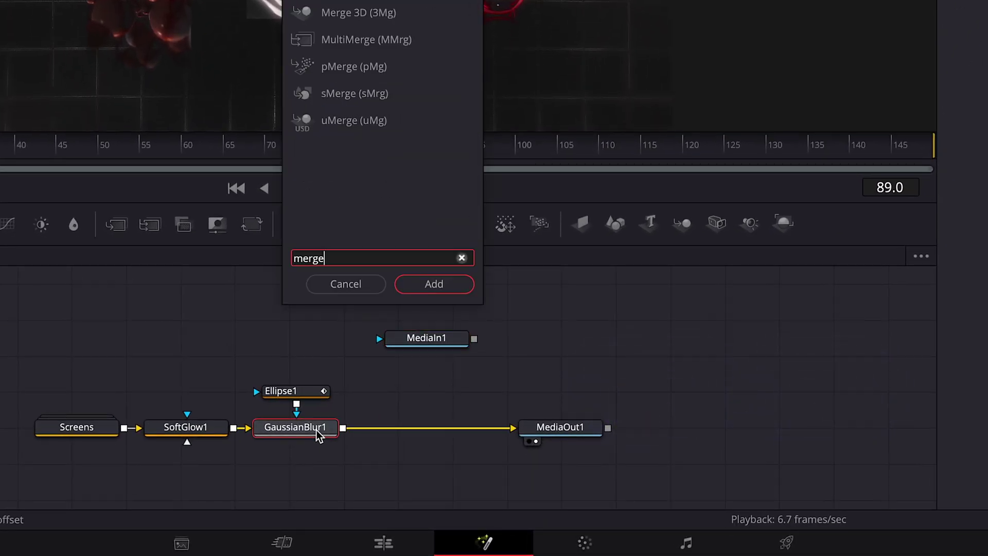
key("Return")
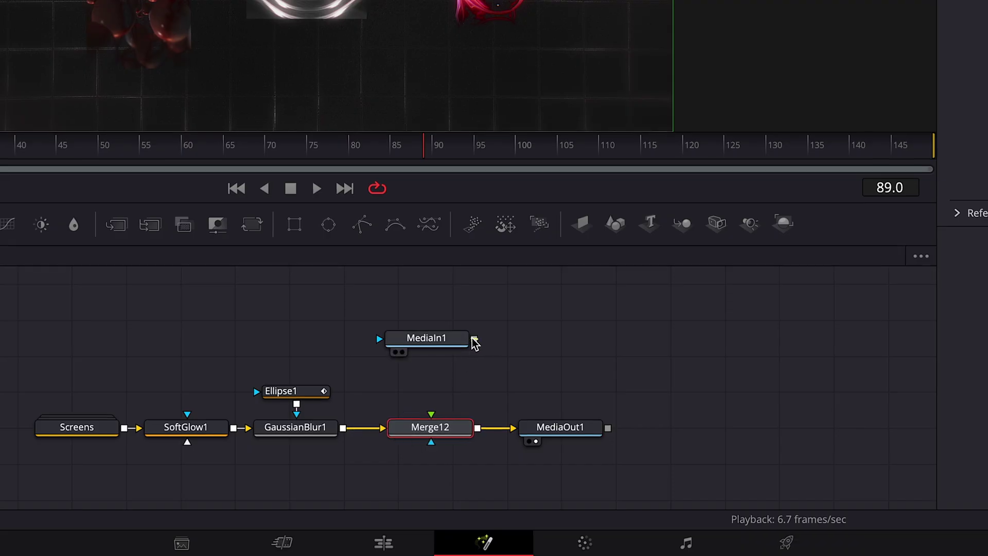
left_click_drag(474, 339, 432, 427)
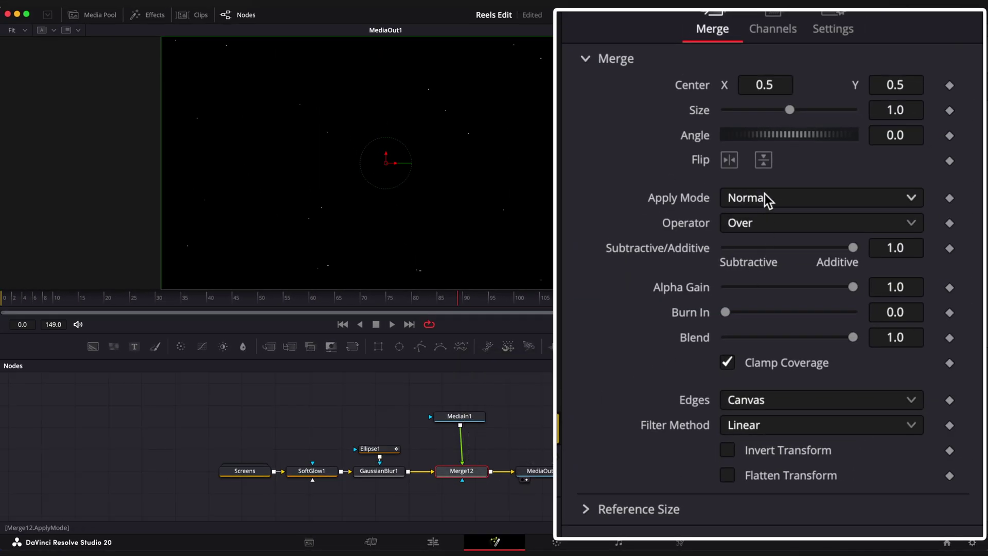
left_click(766, 201)
scroll(761, 361, "down", 3)
left_click(751, 468)
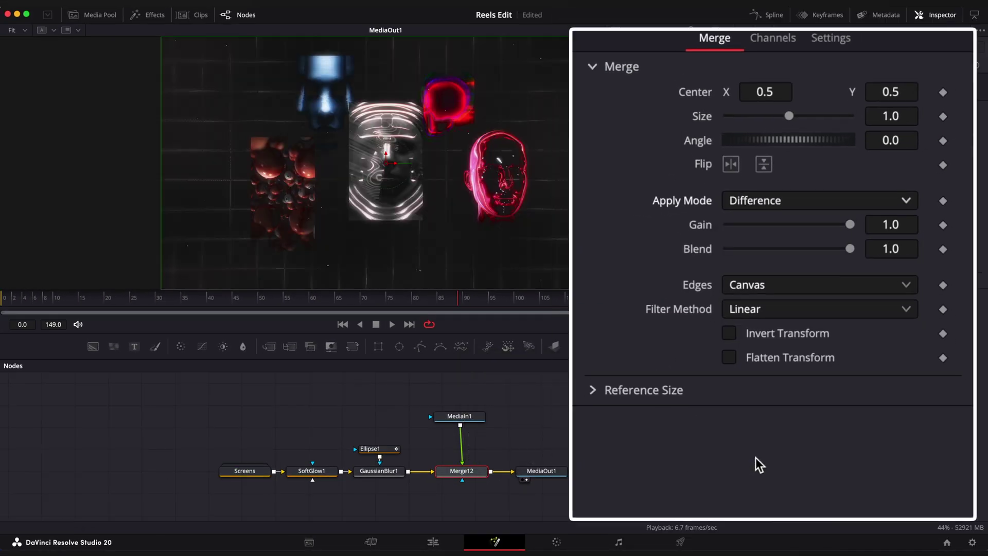
Add a Stop Motion effect between MediaIn1 and Merge12.
left_click(472, 409)
key("shift+space")
type("stop")
key("Return")
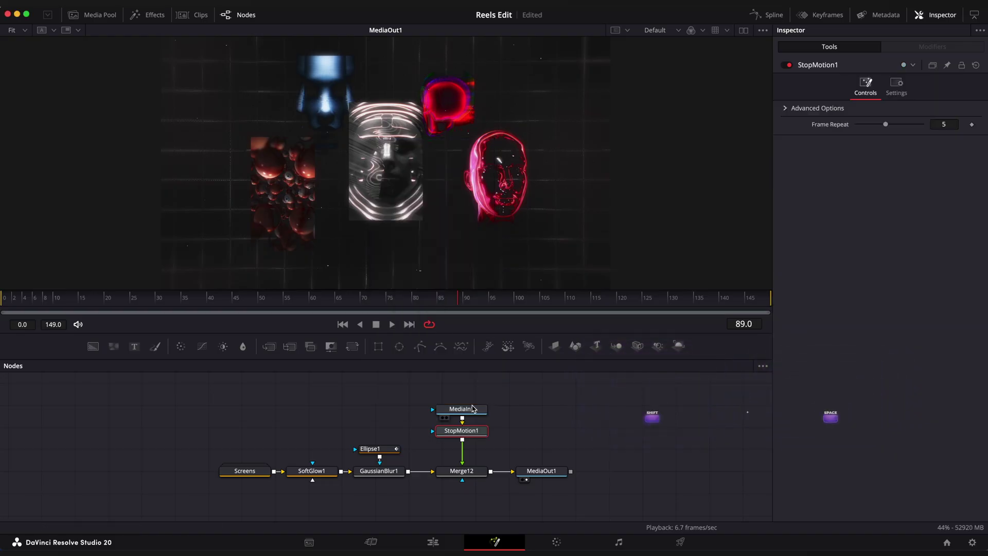
Add a Luma Keyer after StopMotion1 with Contract / Expand at -0.84 and scrub through the scratches overlay.
key("shift+space")
type("luma")
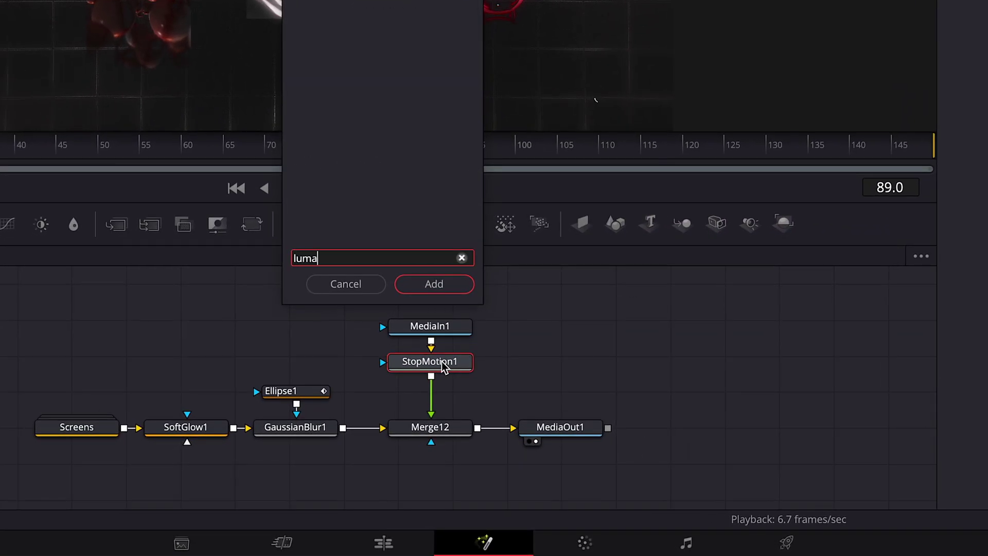
key("Return")
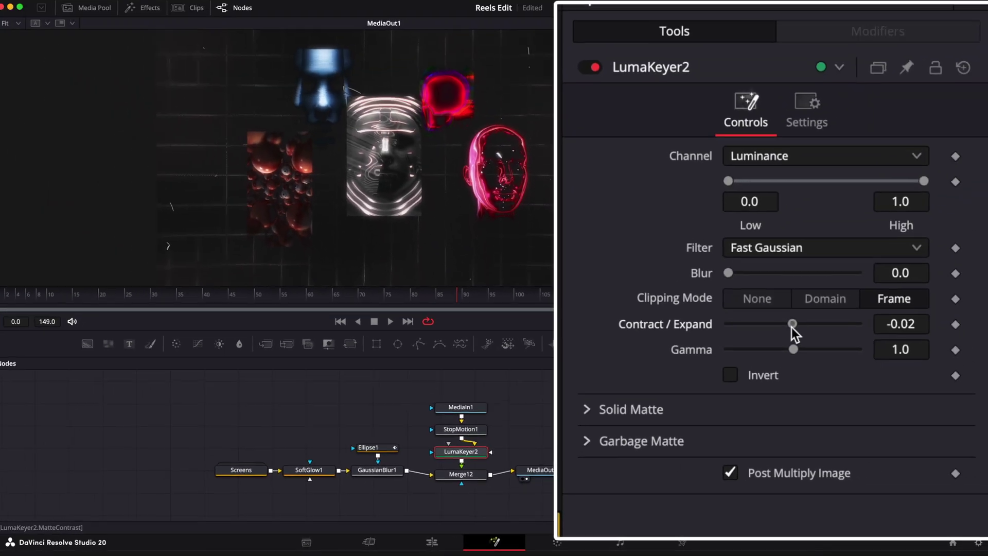
left_click_drag(791, 327, 751, 329)
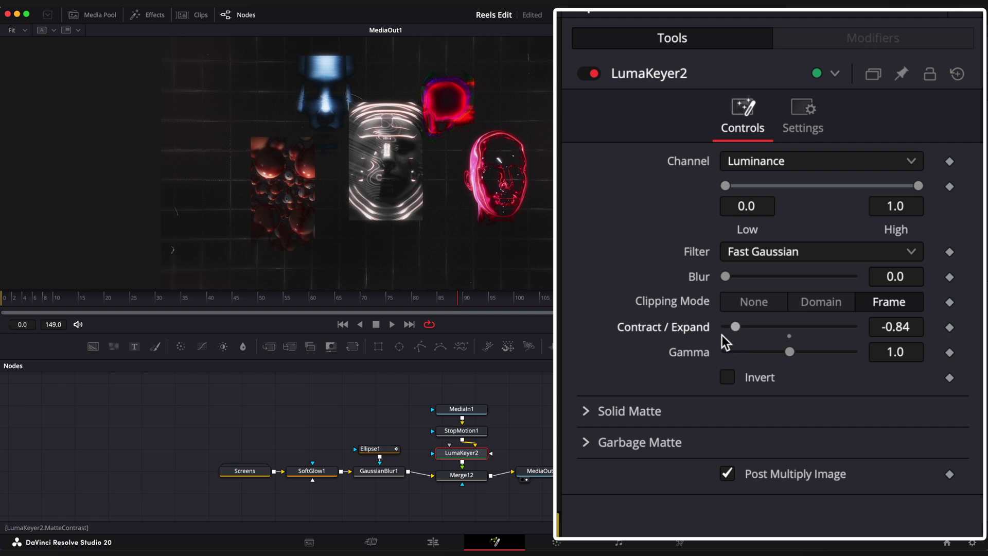
left_click_drag(53, 299, 11, 301)
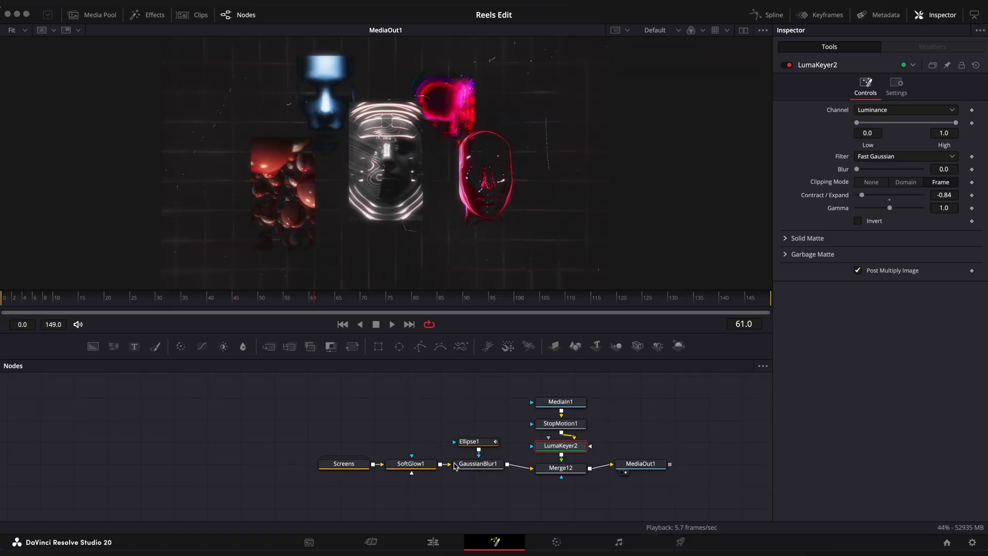
Ungroup the Screens node and move its released nodes clear of the finishing effects.
right_click(345, 464)
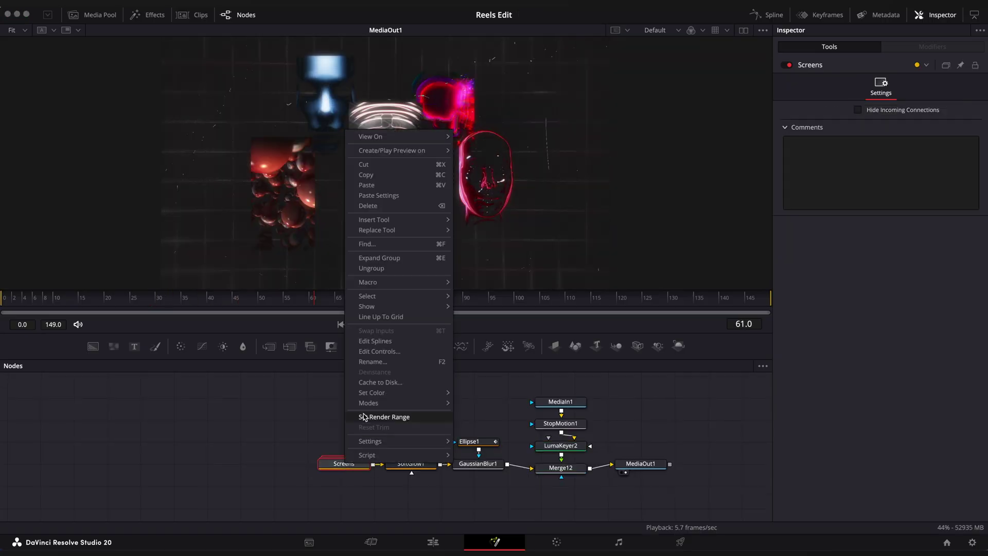
left_click(372, 268)
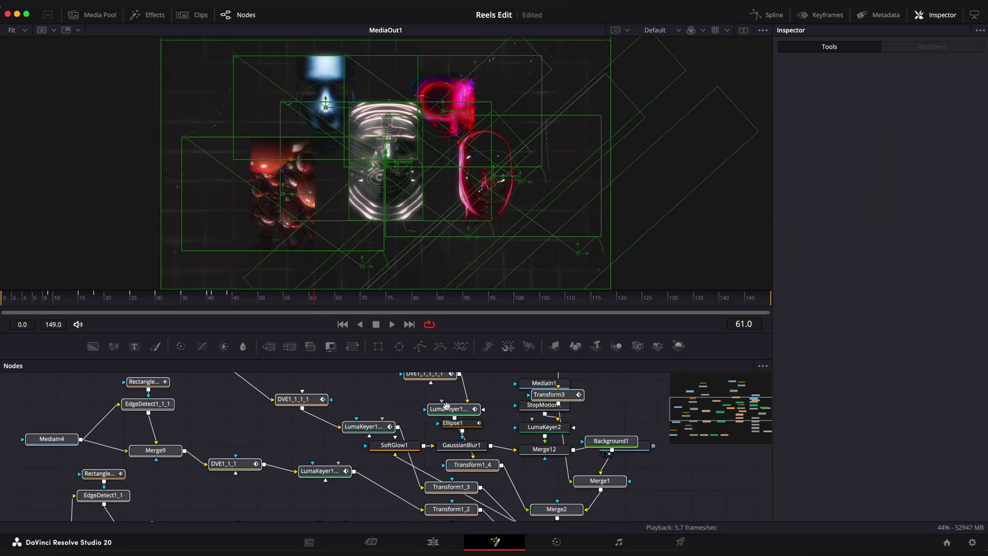
left_click_drag(377, 490, 217, 474)
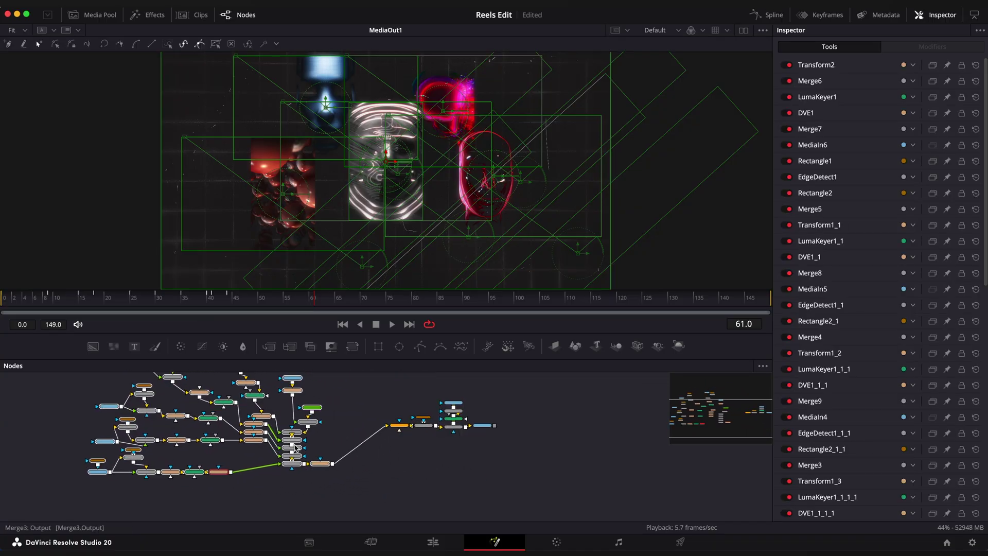
Move the Transform2 node away from the clip network to just before SoftGlow1.
scroll(308, 447, "up", 3)
left_click(337, 481)
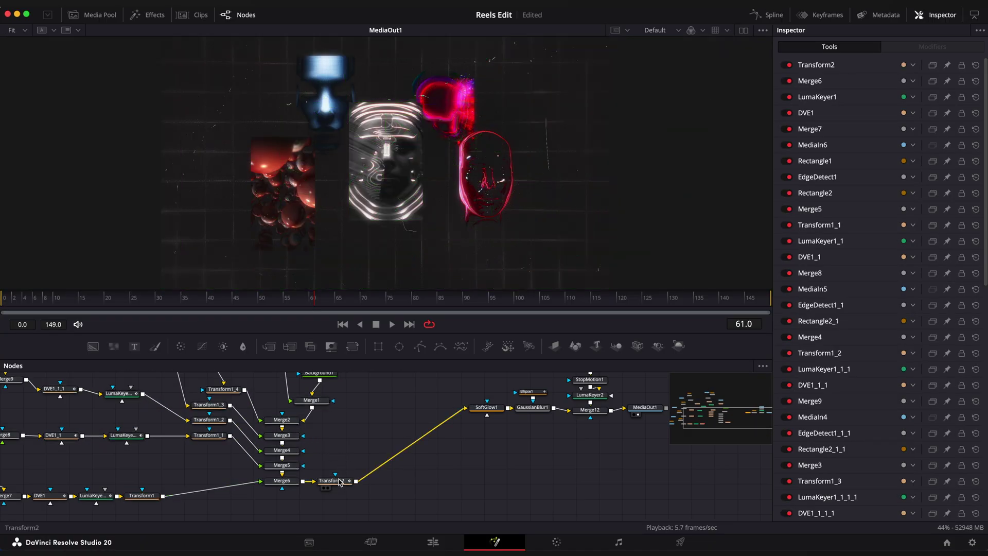
left_click(436, 409)
scroll(433, 401, "down", 5)
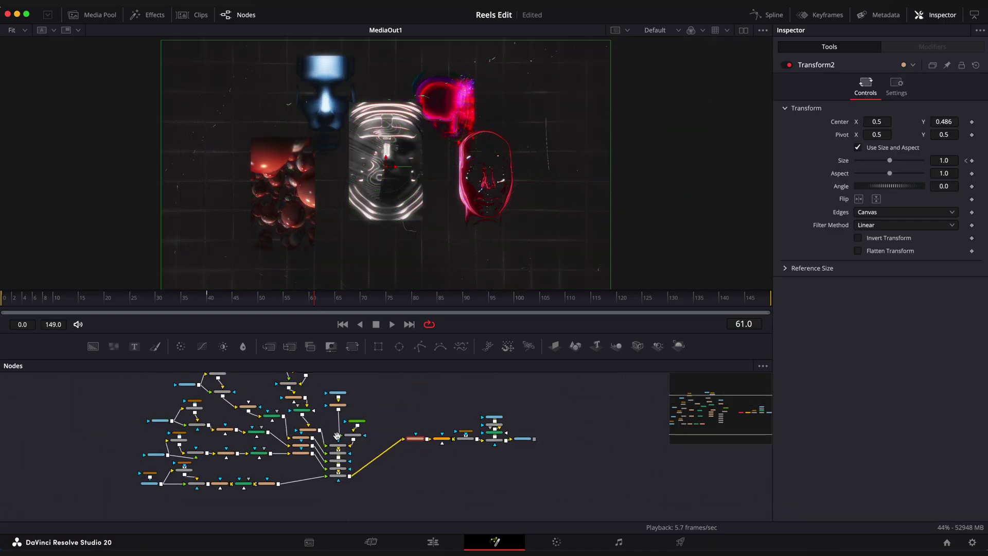
Group the clip network nodes that feed Transform2 and rename the group as Screens.
left_click_drag(441, 380, 227, 511)
right_click(229, 500)
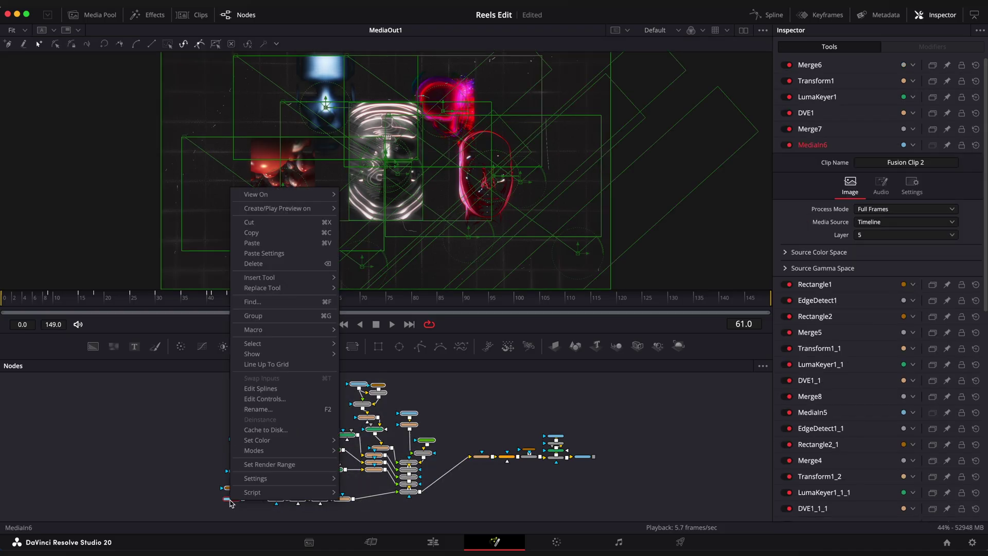
left_click(253, 316)
scroll(307, 383, "up", 3)
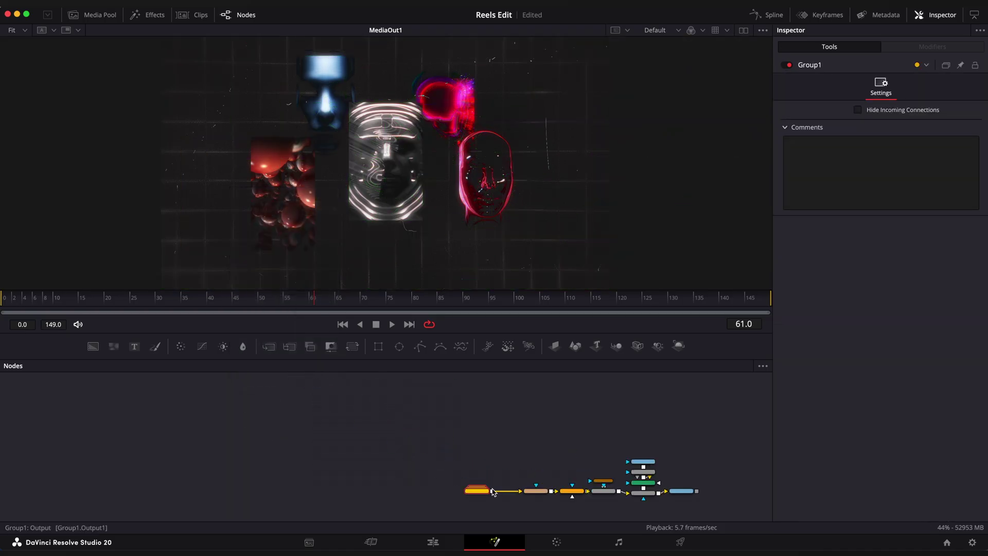
scroll(492, 492, "up", 3)
key("F2")
type("Screens")
key("Return")
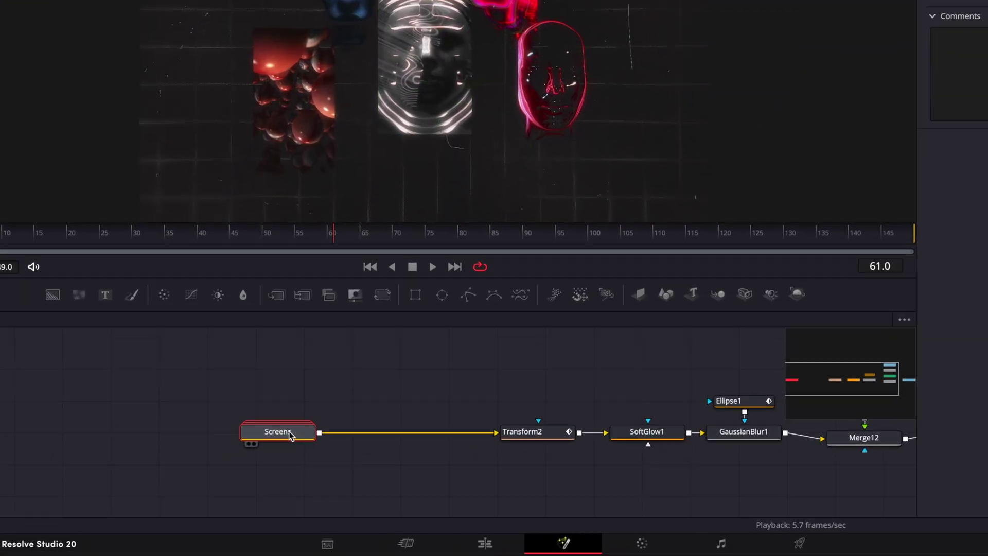
Add a Merge node between Screens and Transform2 and connect a new Text+ node to its foreground.
key("shift+space")
type("me")
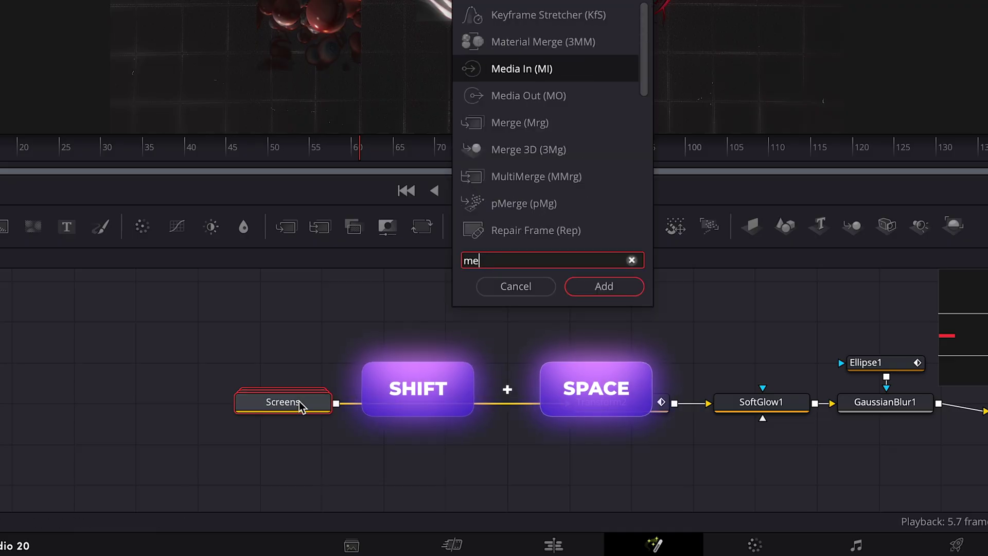
type("r")
key("Return")
left_click_drag(380, 411, 415, 411)
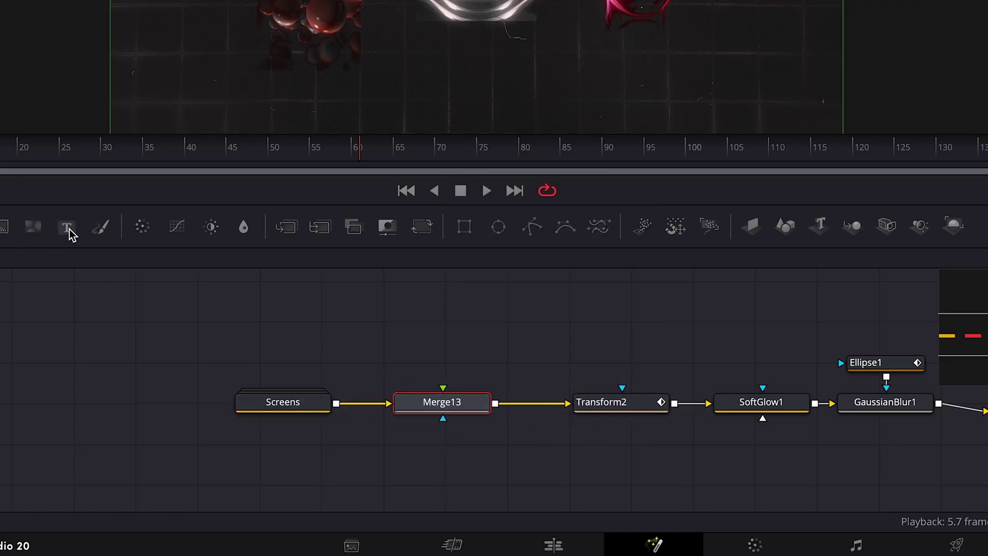
left_click_drag(501, 321, 442, 404)
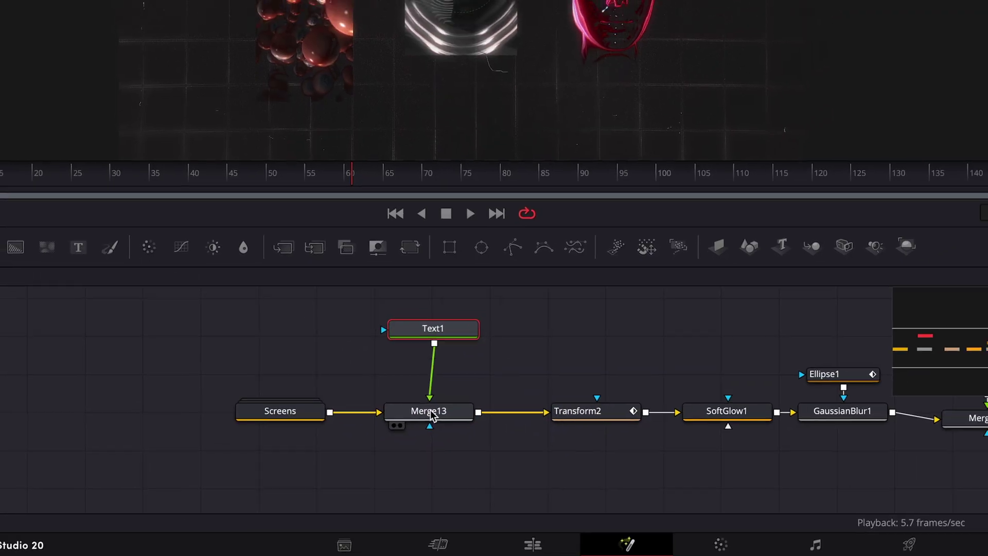
Enter REELS as the text in the Owners XNarrow font, XBlack Italic style, with size 0.2835.
left_click(796, 191)
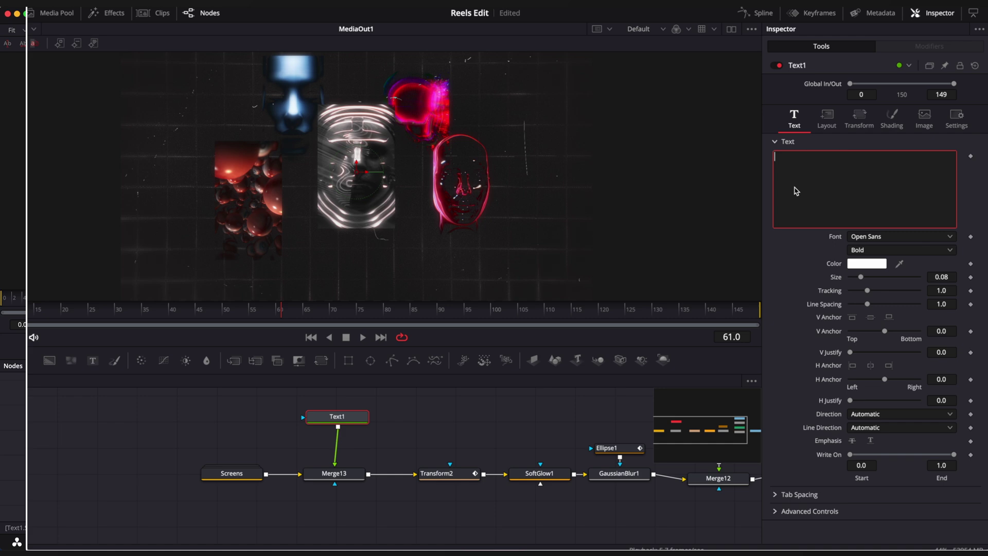
type("REELS")
left_click(859, 237)
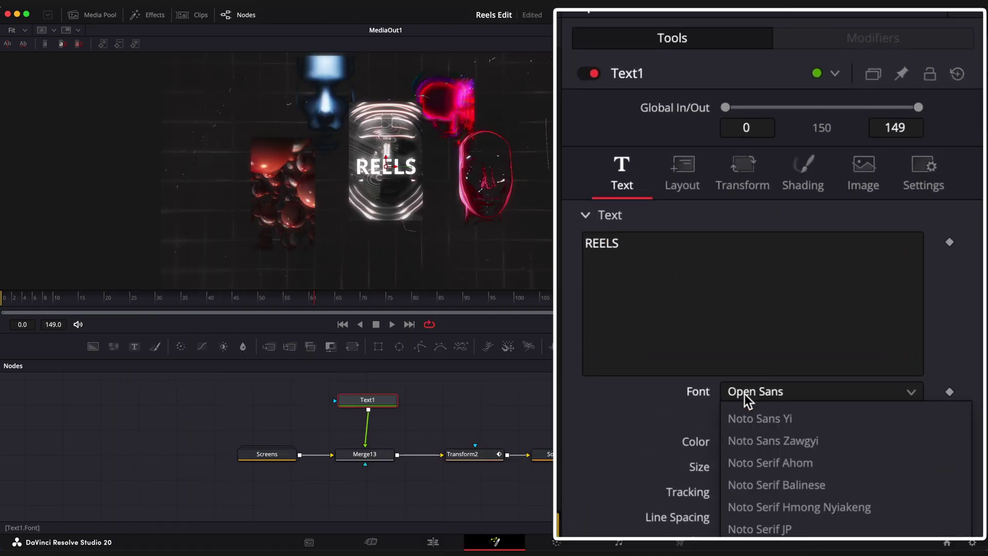
left_click(765, 535)
left_click(764, 423)
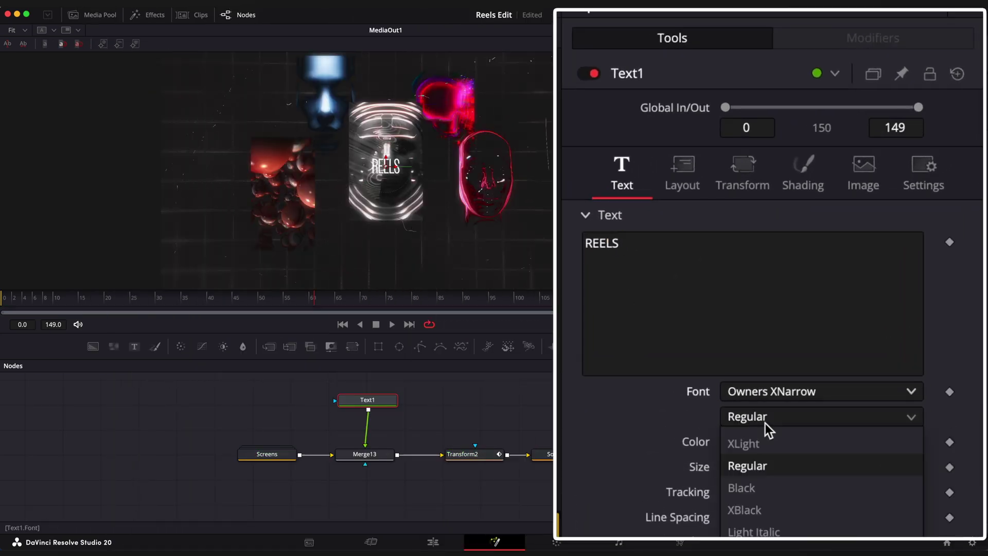
left_click(756, 419)
left_click_drag(745, 313, 795, 325)
Shade the text with a tightened black-to-white gradient, the black stop at about 0.26 and Mapping Aspect at 1.496.
scroll(795, 326, "up", 3)
left_click(802, 180)
scroll(890, 252, "down", 4)
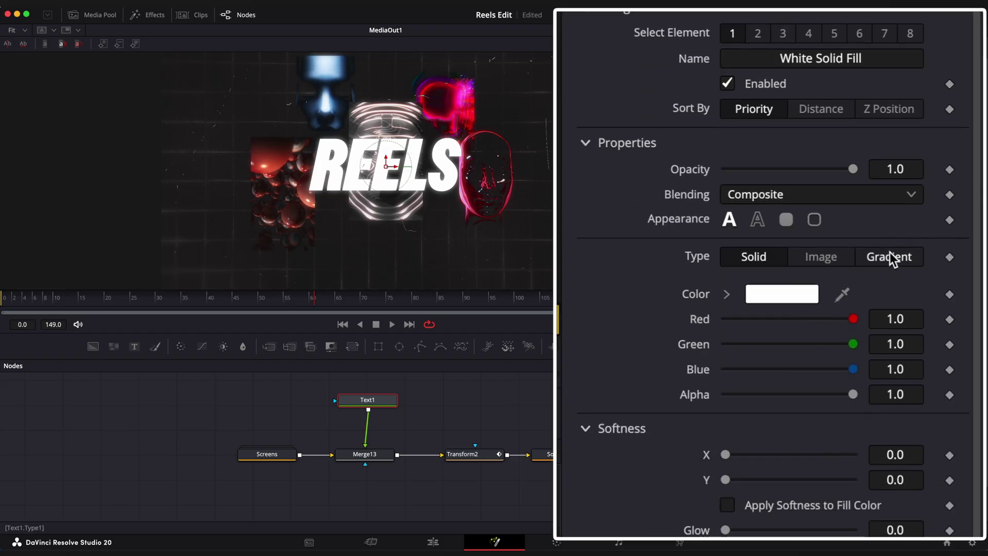
left_click(889, 255)
left_click_drag(923, 305, 829, 309)
left_click_drag(719, 305, 774, 307)
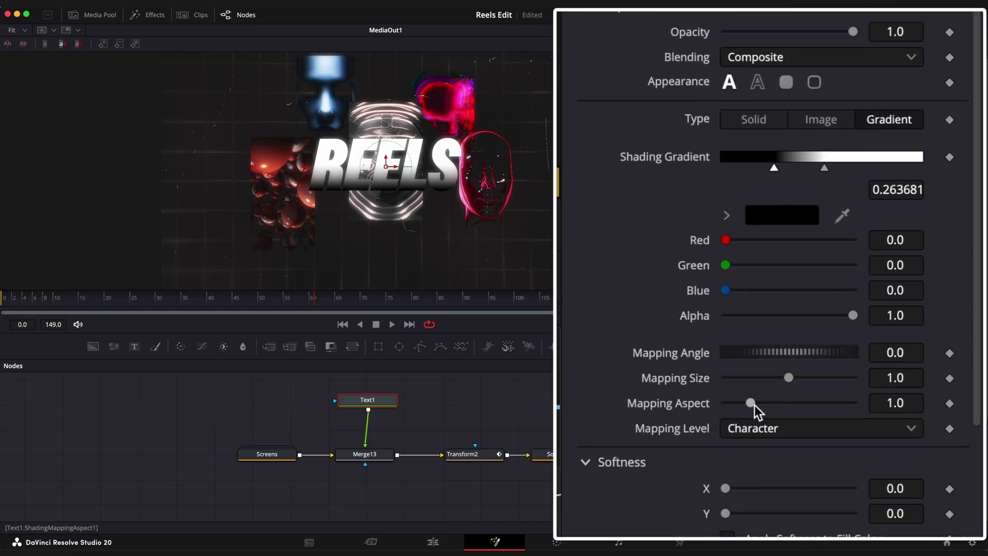
left_click_drag(773, 403, 767, 403)
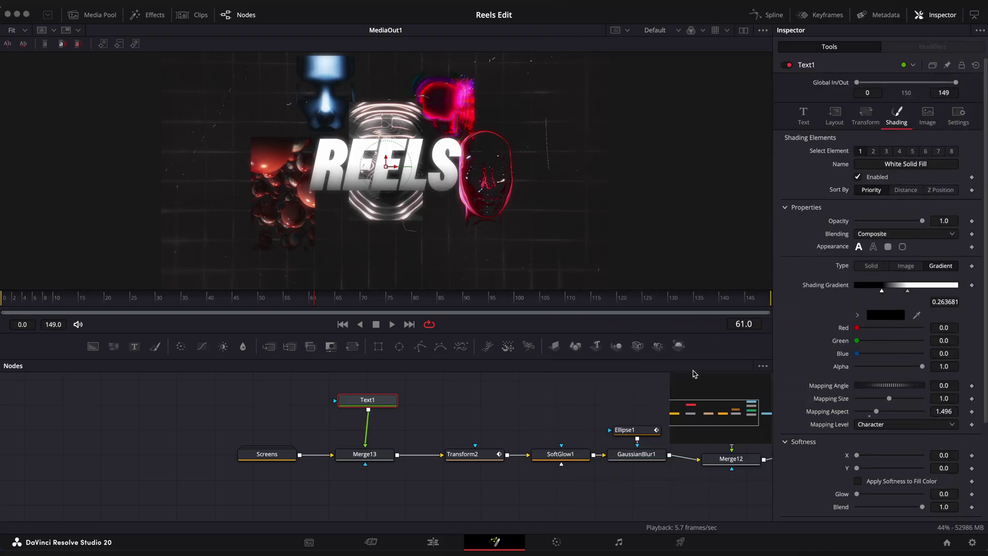
At frame 25, apply a Follower modifier to the REELS text and open the modifier's settings.
left_click_drag(303, 299, 132, 304)
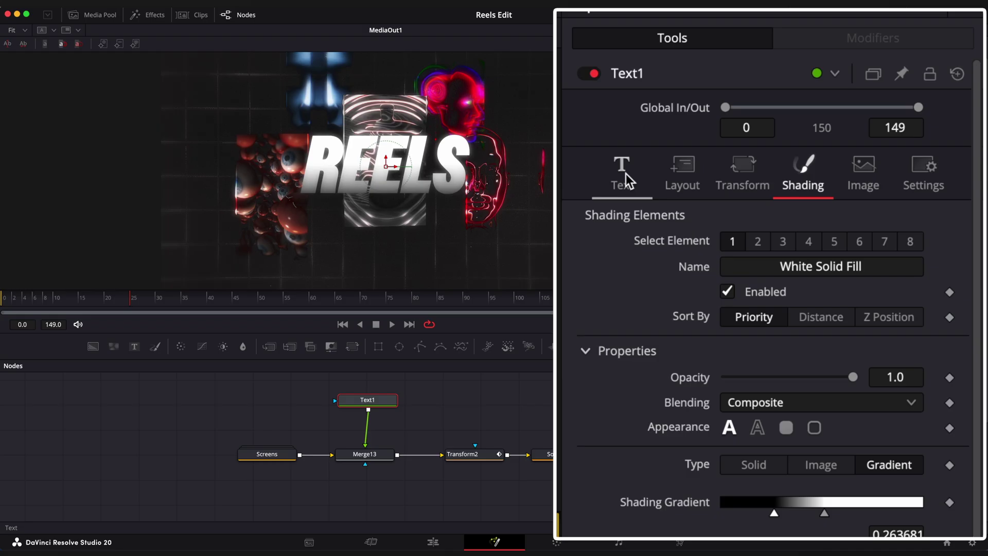
left_click(626, 174)
right_click(629, 244)
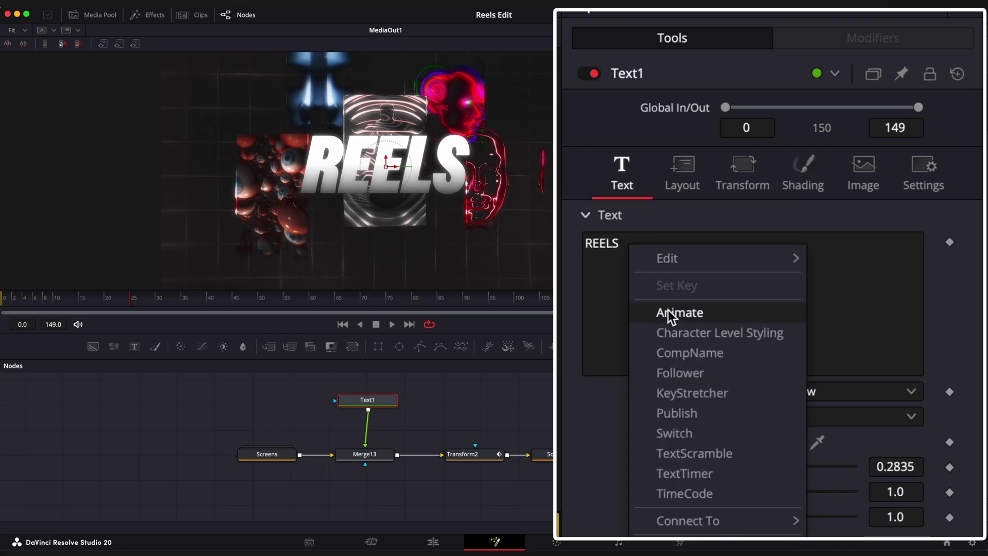
left_click(681, 374)
left_click(853, 44)
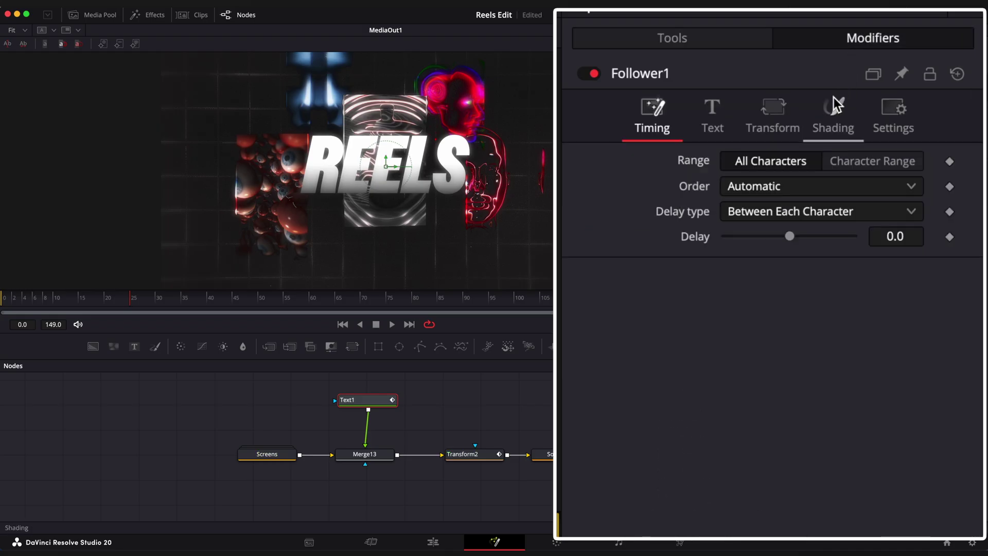
Keyframe the Follower's shading Opacity from 0.0 at frame 13 to 1.0 at frame 25.
left_click(833, 114)
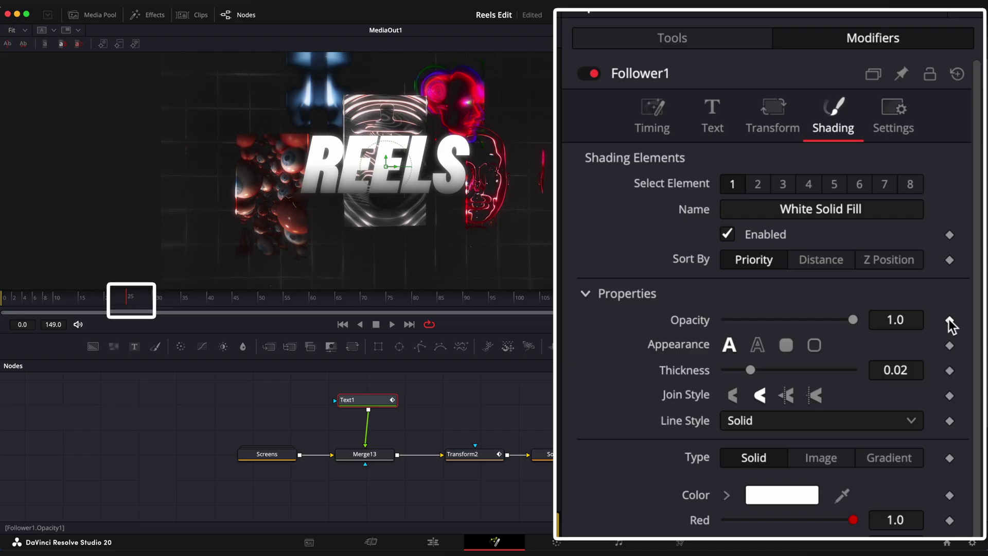
left_click_drag(131, 300, 68, 300)
left_click_drag(854, 320, 720, 320)
Smooth the Follower's opacity curve in the Spline editor and lengthen the end keyframe's handle for a softer ease.
left_click(773, 14)
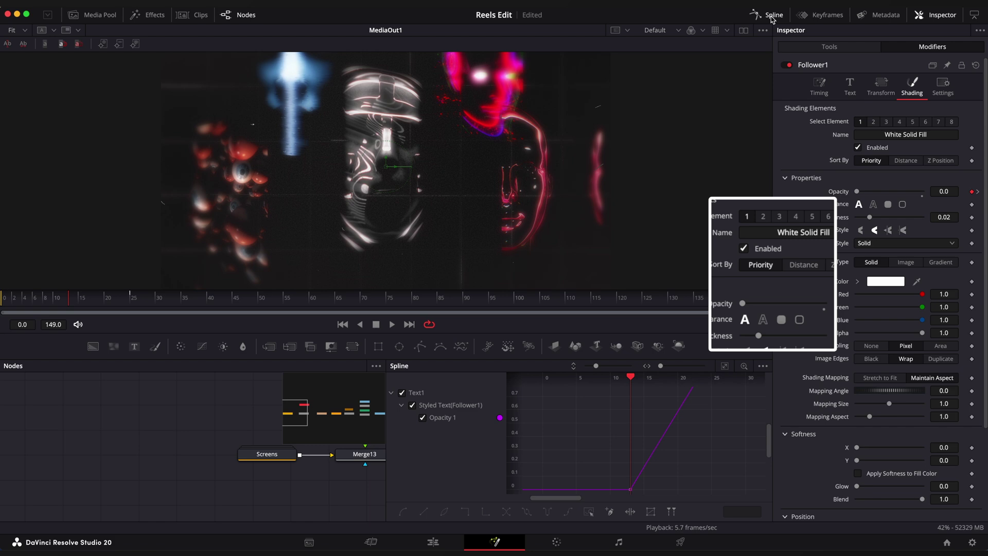
left_click_drag(749, 390, 529, 503)
key("s")
left_click_drag(702, 432, 745, 399)
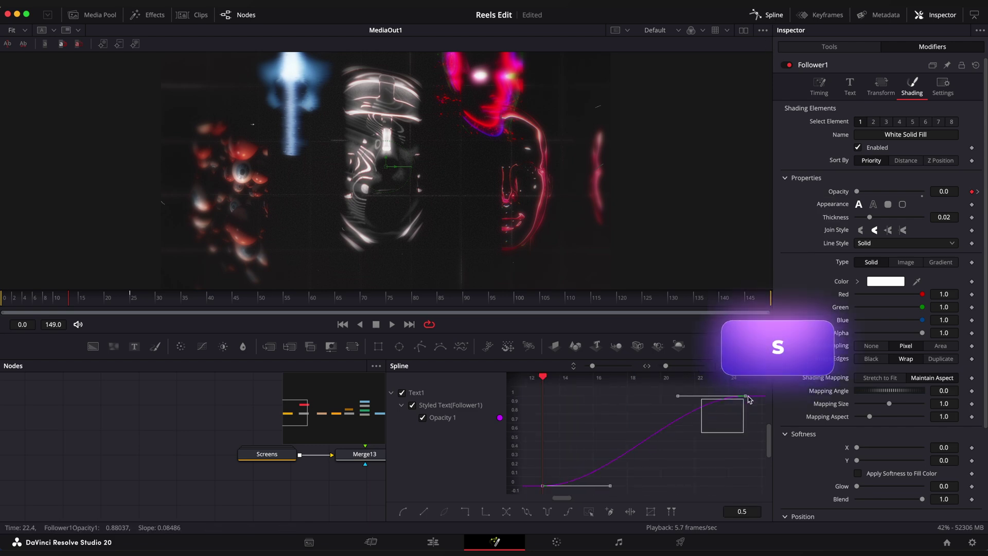
left_click_drag(677, 396, 642, 394)
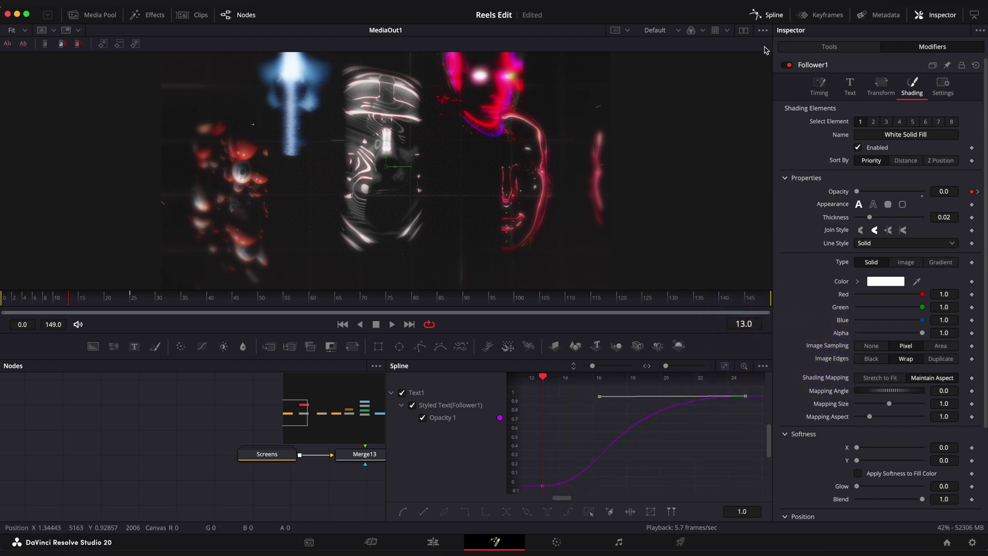
left_click(767, 14)
Set the Follower's order to Outside In with a delay of 5.6 and scrub through the letter reveal.
left_click(653, 116)
left_click(751, 187)
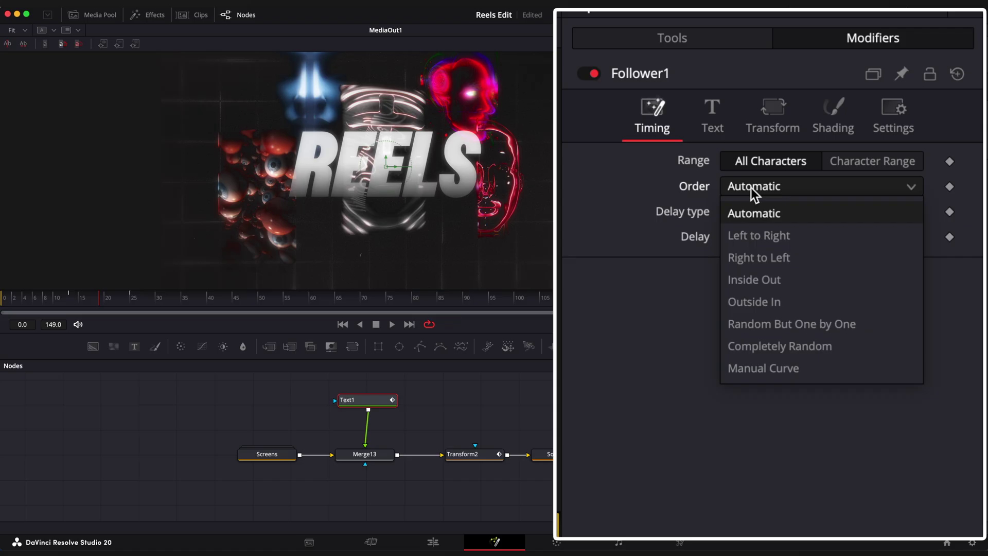
left_click(745, 301)
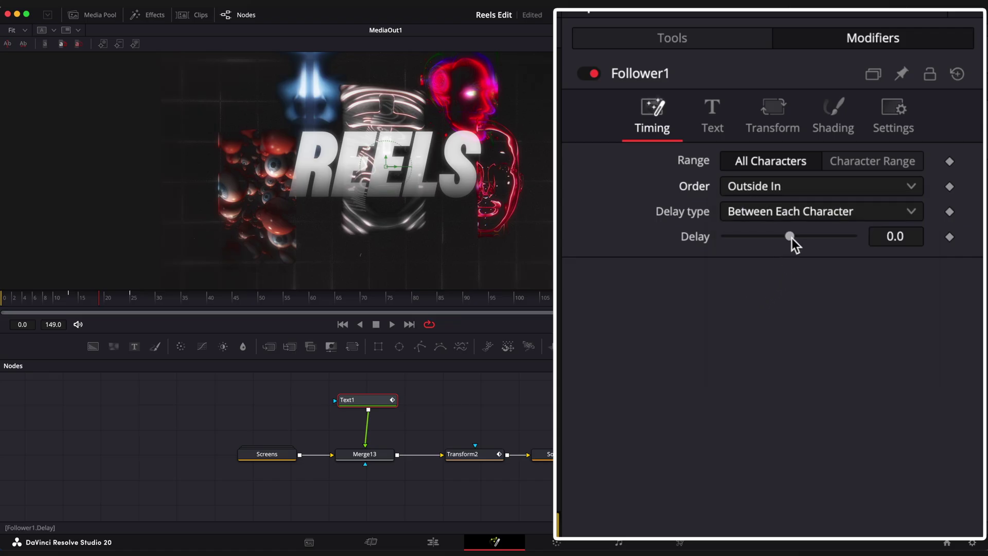
left_click_drag(791, 237, 805, 243)
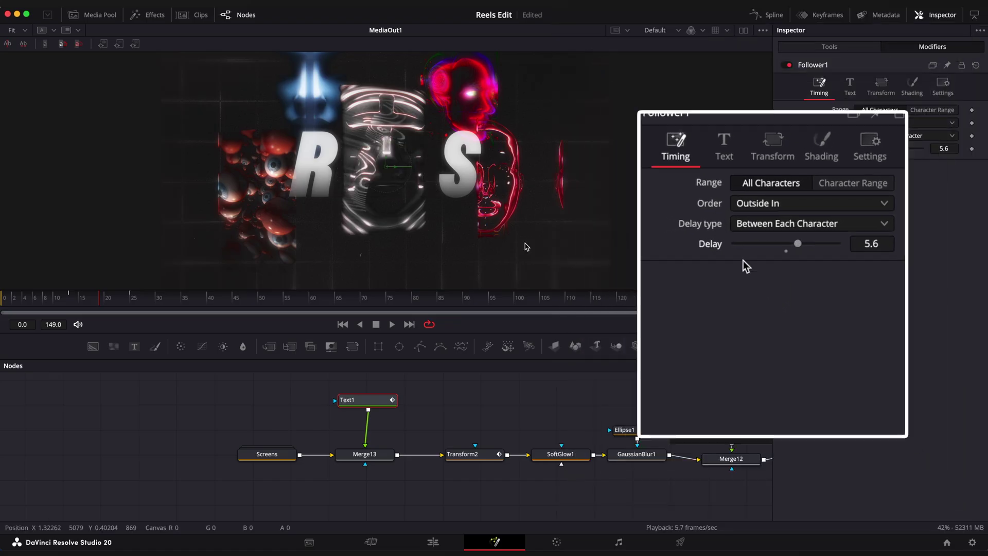
left_click_drag(56, 298, 180, 301)
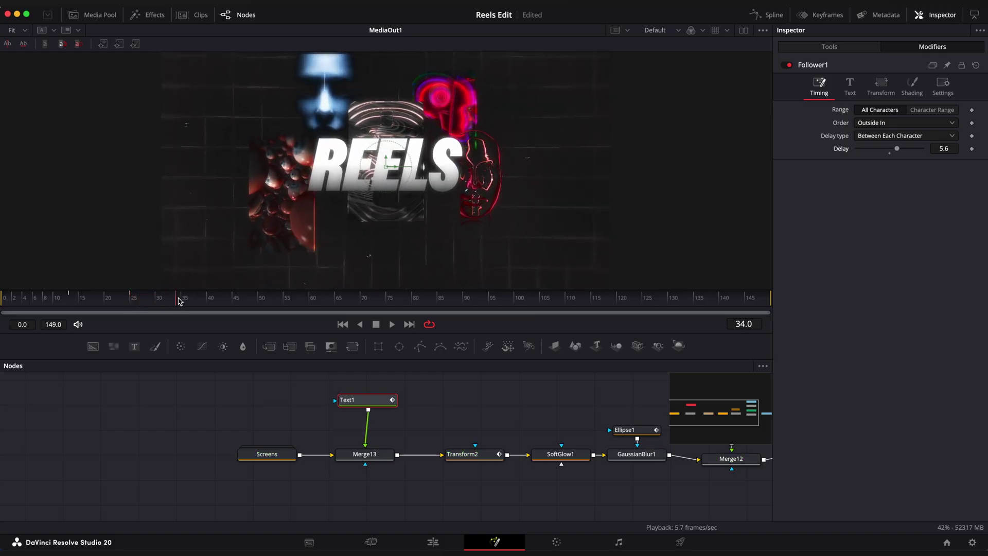
Add a Luma Keyer between Text1 and Merge13.
key("shift+space")
type("merg")
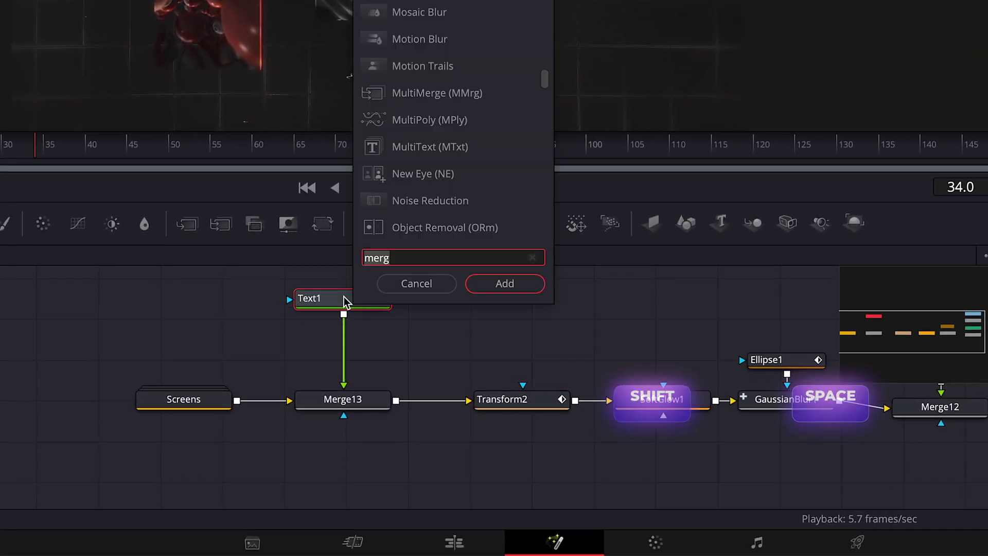
key("BackSpace")
key("BackSpace")
key("BackSpace")
key("BackSpace")
type("luma")
key("Return")
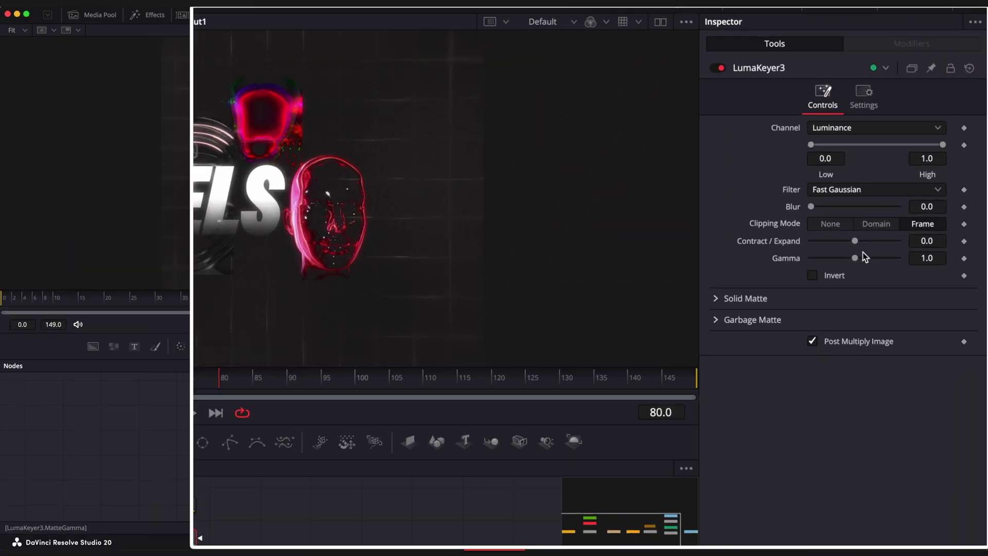
Animate LumaKeyer3's Contract / Expand from -1.0 at frame 14 to 1.0 at frame 80, ease the curve and play it back.
left_click_drag(796, 320, 886, 322)
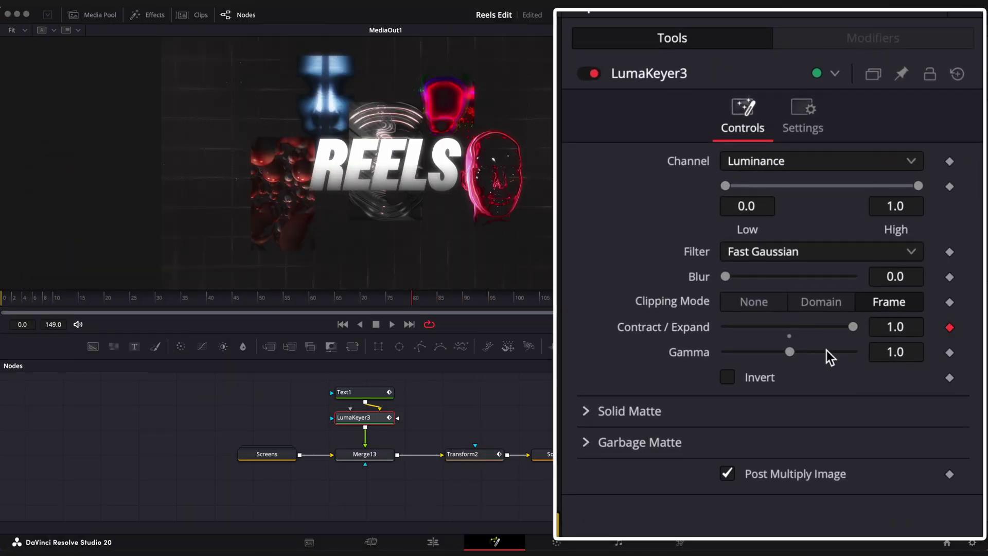
left_click_drag(408, 299, 73, 306)
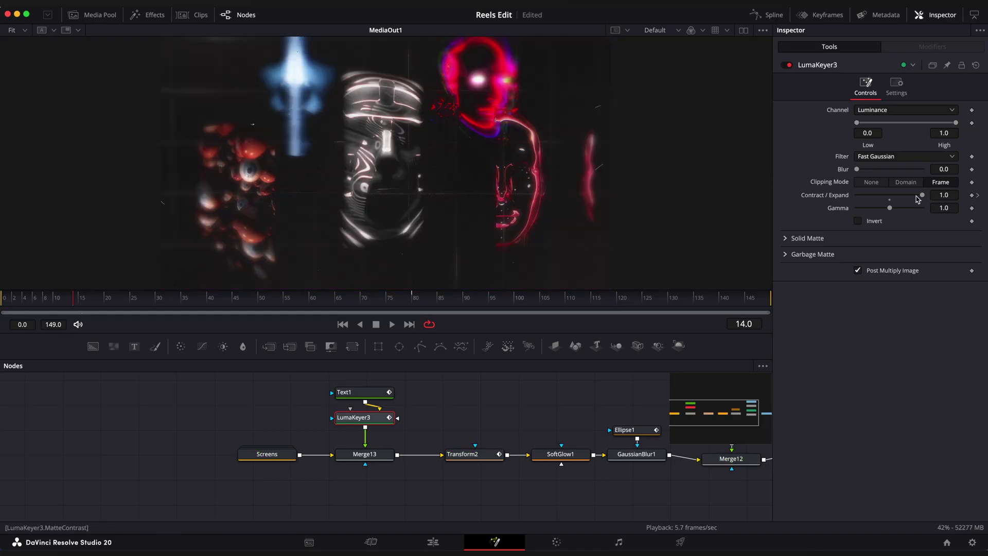
left_click(767, 14)
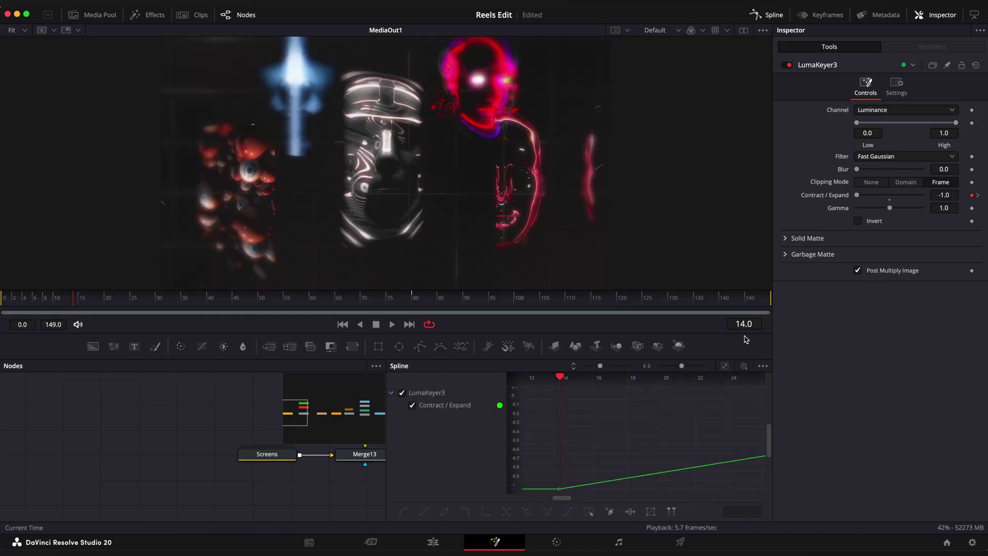
key("s")
left_click_drag(615, 396, 603, 396)
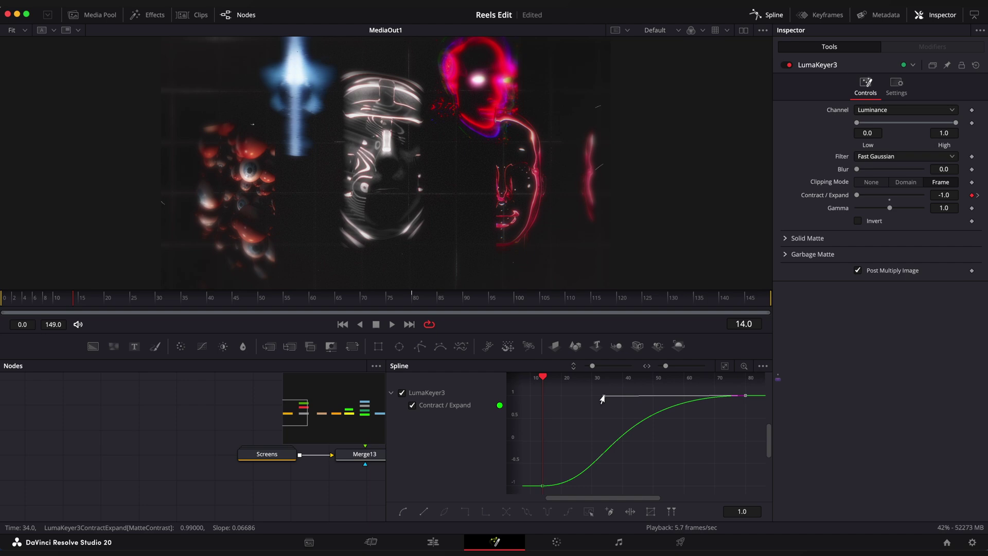
left_click(758, 16)
key("space")
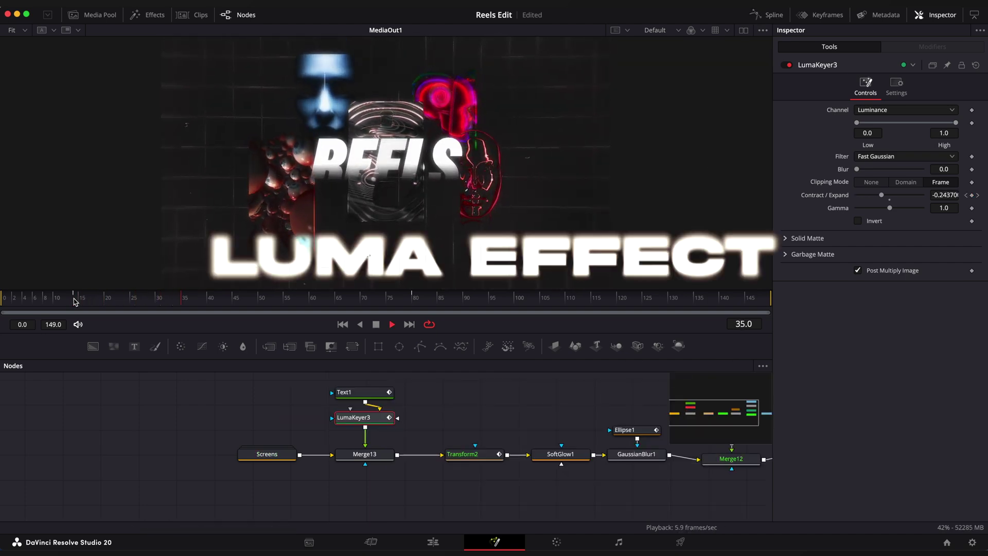
Add a Fast Noise node, delete the Merge14 inserted with it, and connect the noise to Text1's mask input.
left_click_drag(344, 395, 372, 434)
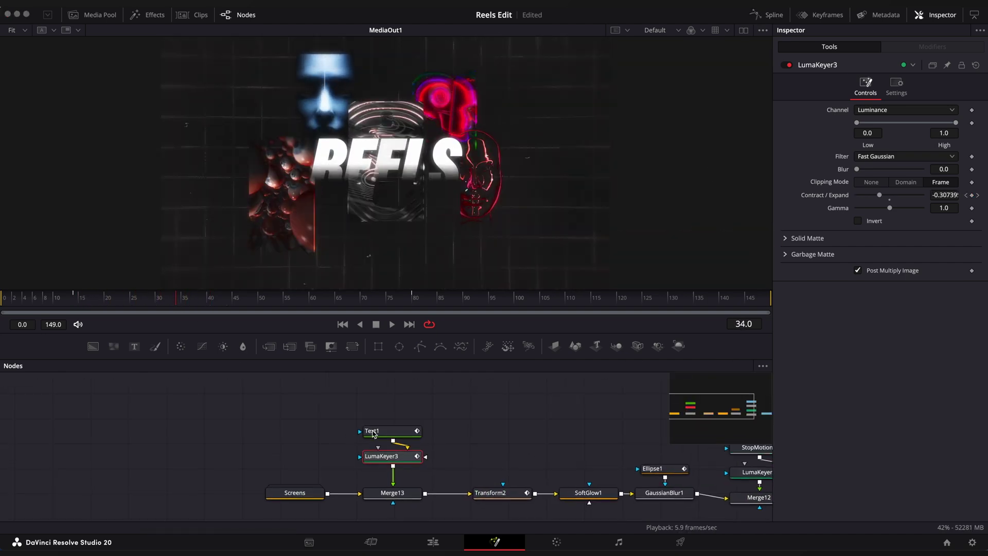
left_click(381, 434)
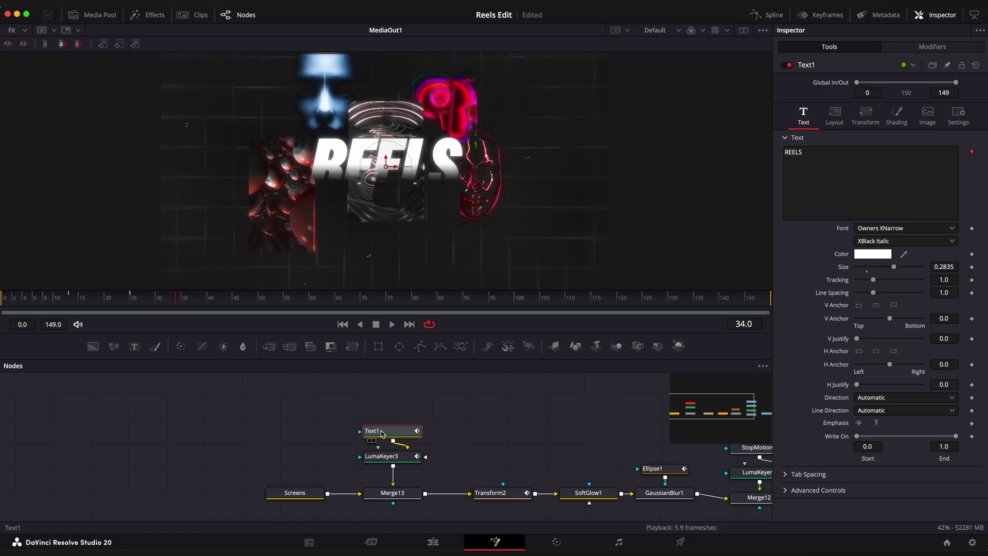
key("shift+space")
type("fast")
key("Return")
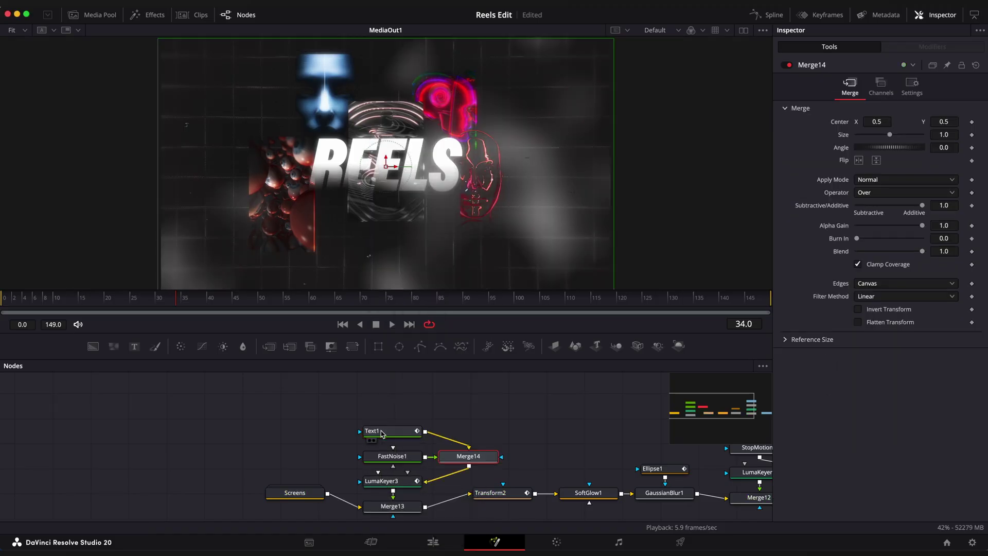
key("Delete")
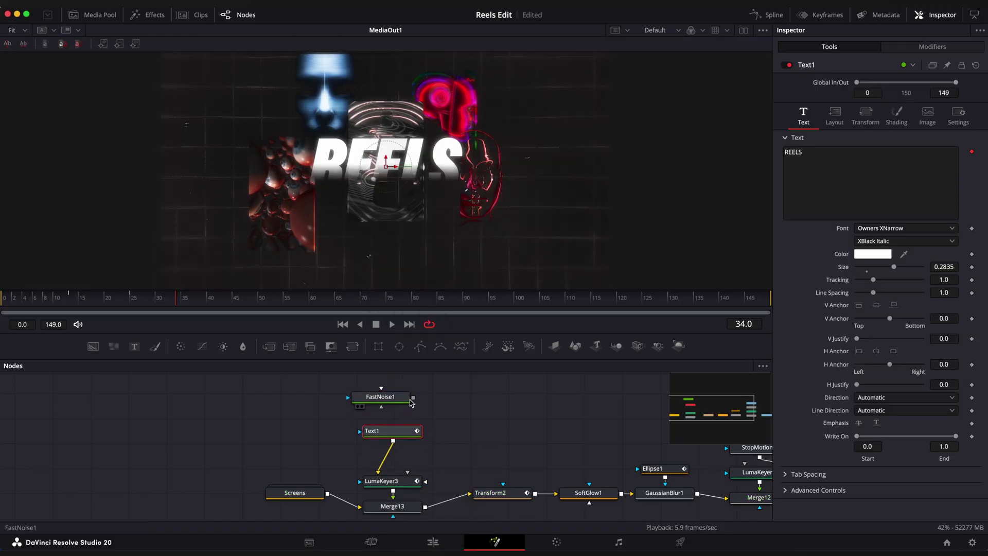
left_click_drag(392, 400, 387, 393)
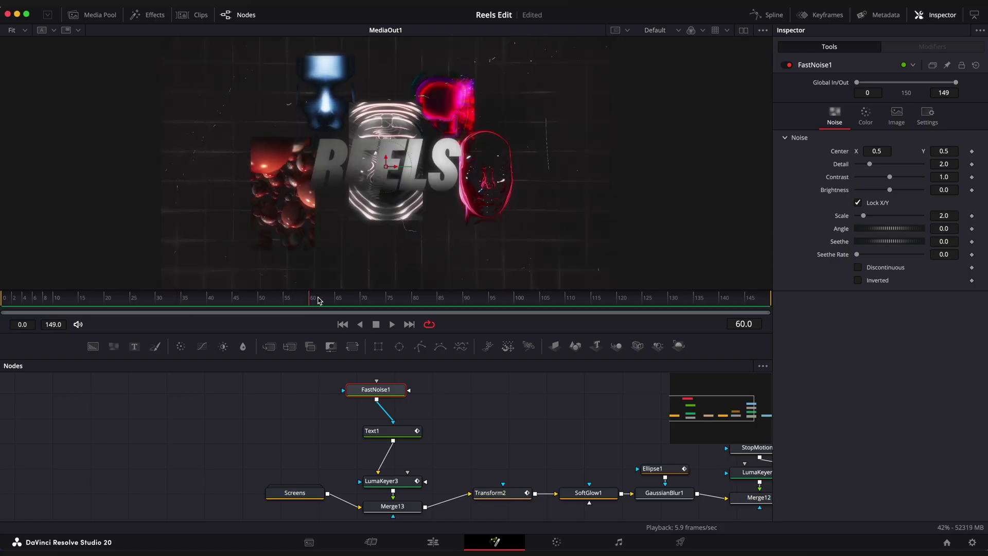
Set FastNoise1's Detail to 6.14, Brightness 0.6, Scale 4.57, Seethe 0.543 and Seethe Rate 0.15, and animate Contrast down to 0.45 at frame 60.
left_click_drag(870, 164, 898, 165)
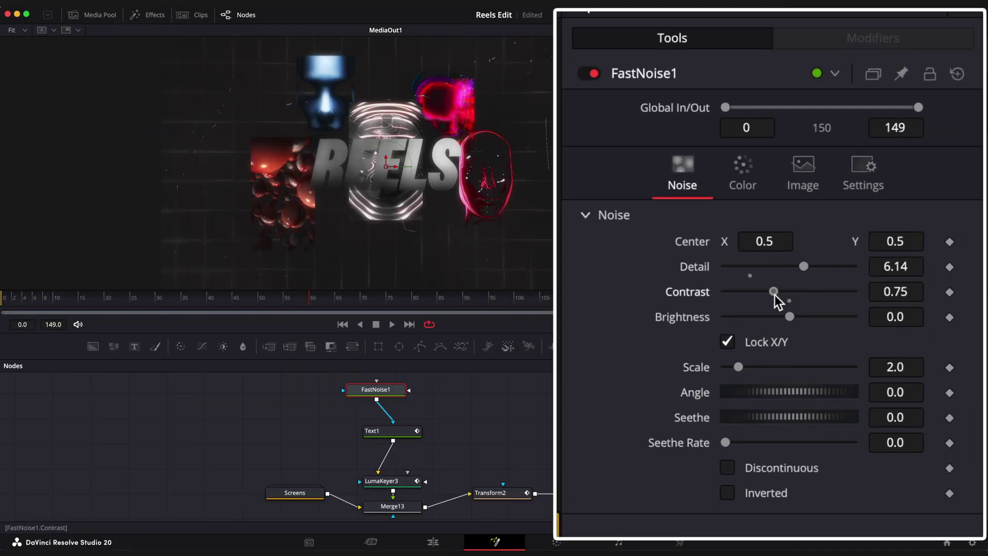
left_click_drag(790, 316, 829, 320)
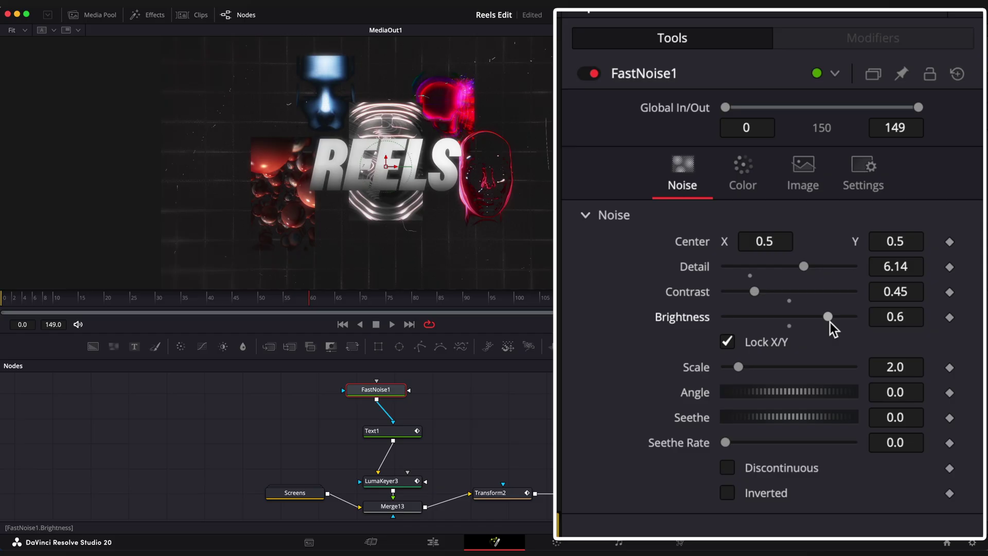
left_click_drag(738, 367, 754, 368)
left_click_drag(771, 417, 780, 417)
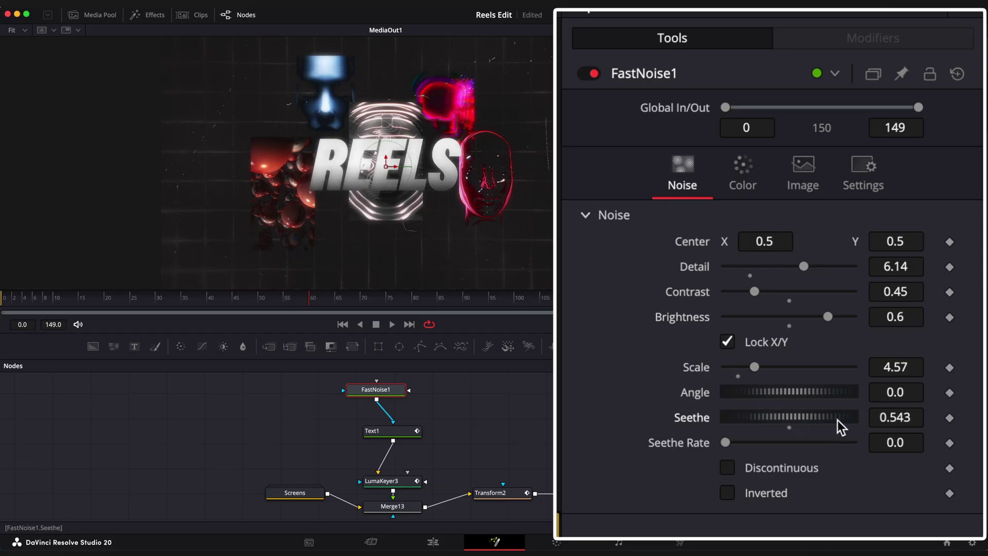
left_click_drag(739, 442, 750, 443)
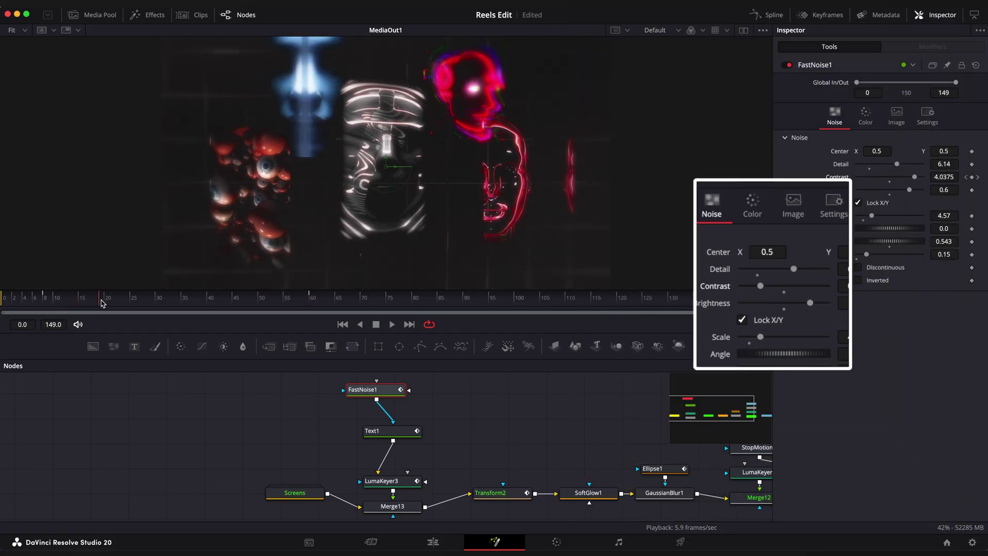
left_click_drag(101, 303, 244, 304)
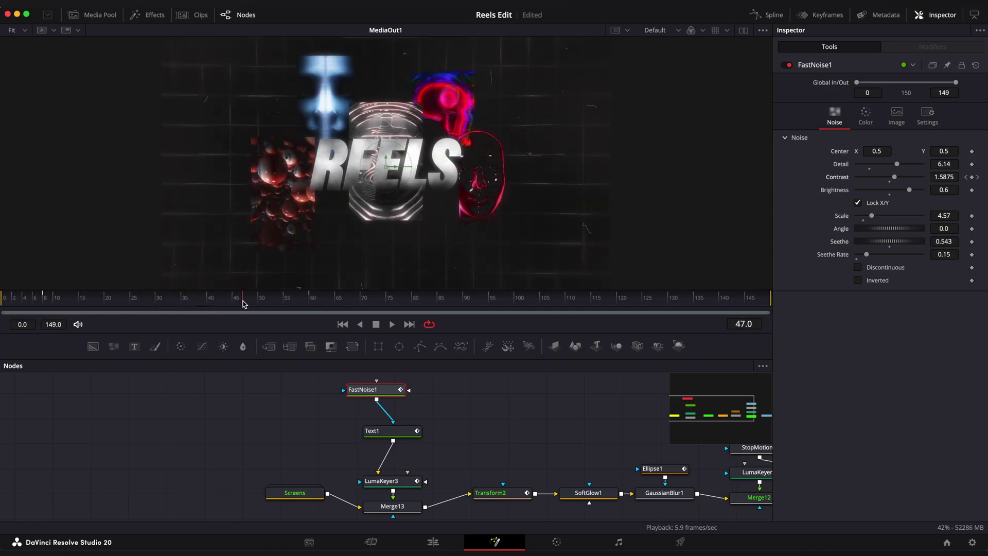
Move Text1 and LumaKeyer3 up and add a Merge node between LumaKeyer3 and Merge13.
scroll(453, 412, "down", 1)
left_click_drag(396, 429, 397, 418)
left_click_drag(401, 477, 402, 441)
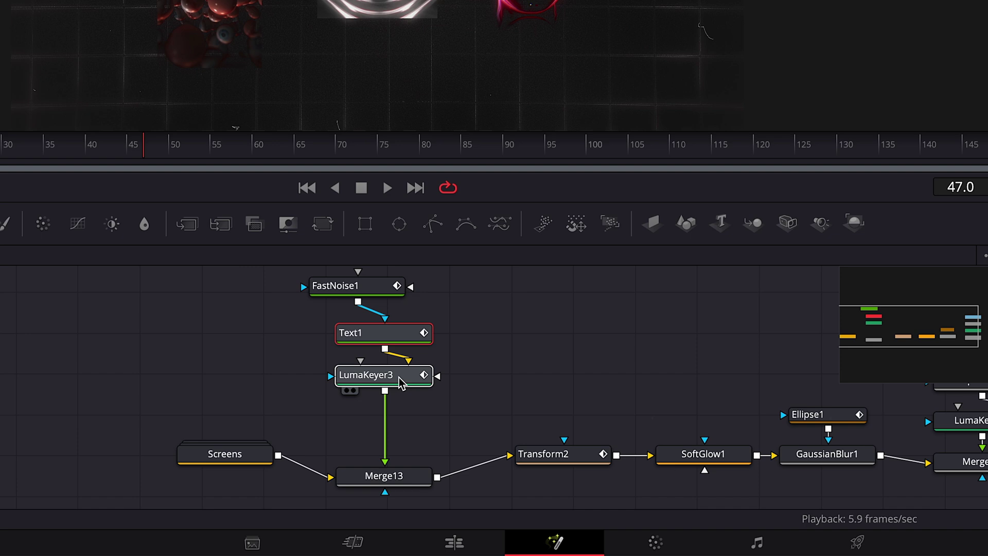
key("shift+space")
type("merge")
key("Return")
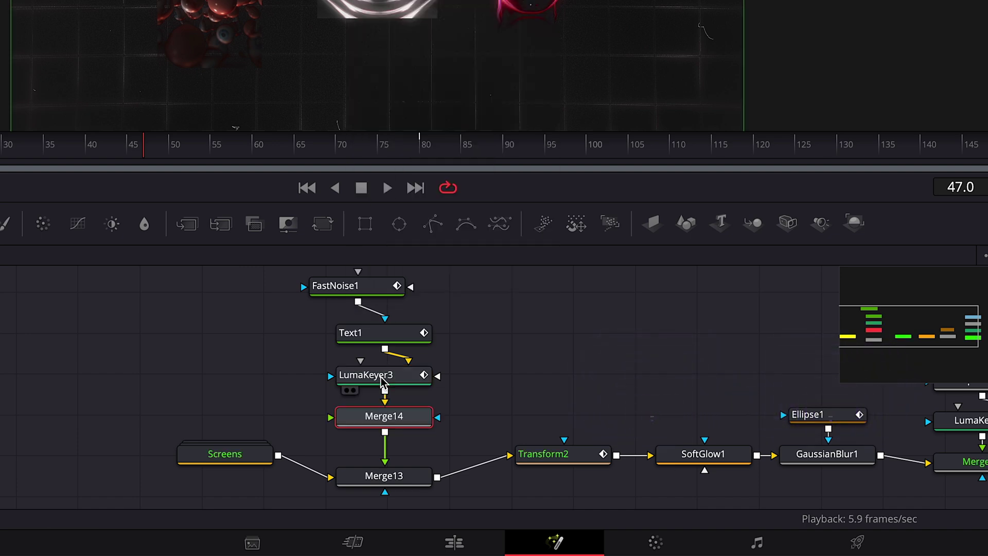
Add an Edge Detect node after Merge14 and make room for it above Merge13.
key("shift+space")
type("edge")
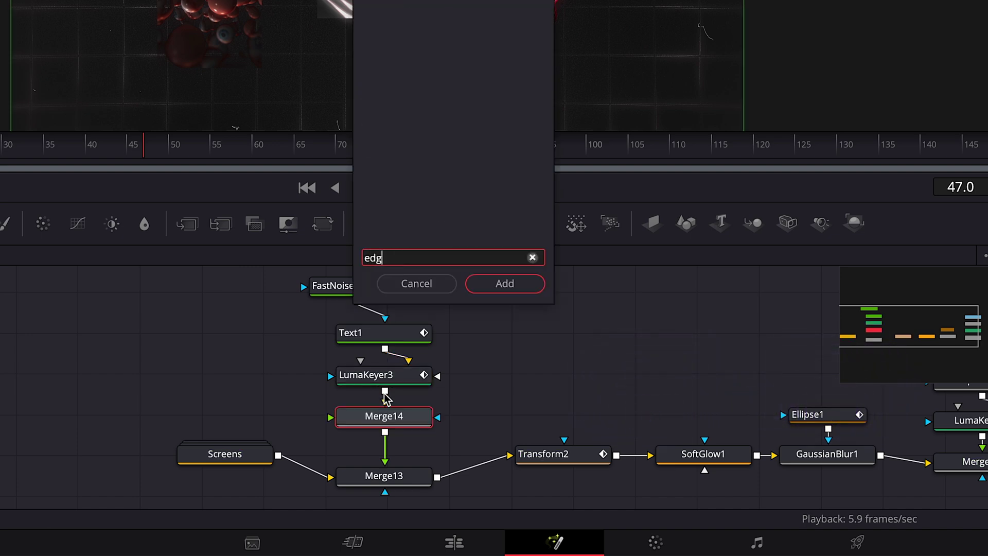
key("Return")
left_click_drag(372, 433, 368, 385)
left_click_drag(381, 450, 382, 474)
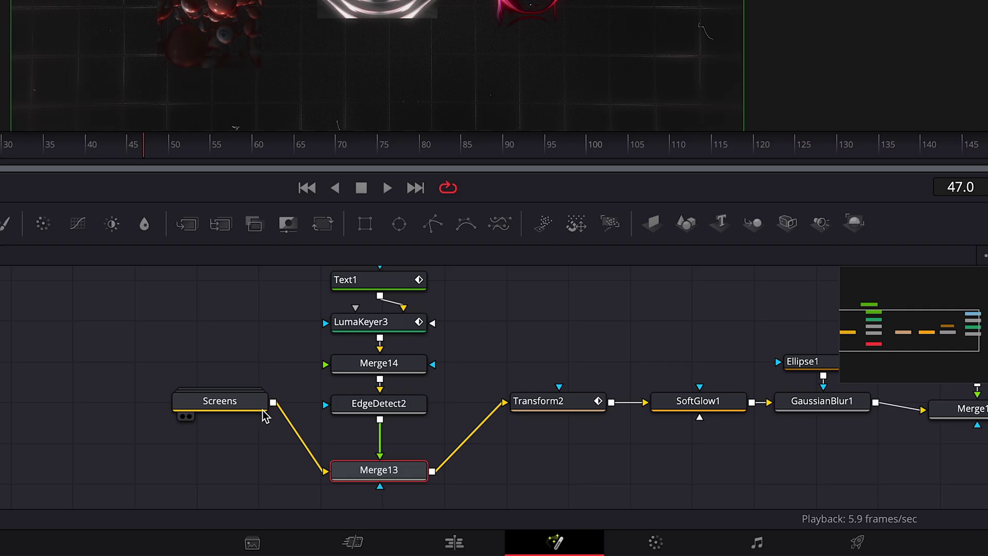
Detach EdgeDetect2 from the main chain and rewire it as a side branch running from LumaKeyer3 into Merge14.
left_click_drag(241, 400, 156, 469)
scroll(466, 360, "up", 2)
left_click_drag(372, 444, 490, 350)
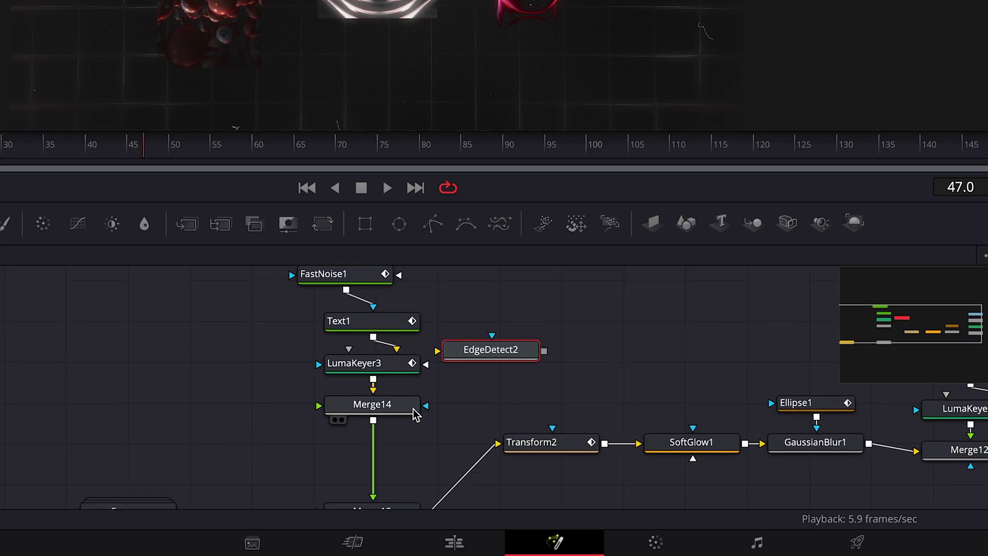
left_click_drag(389, 443, 529, 393)
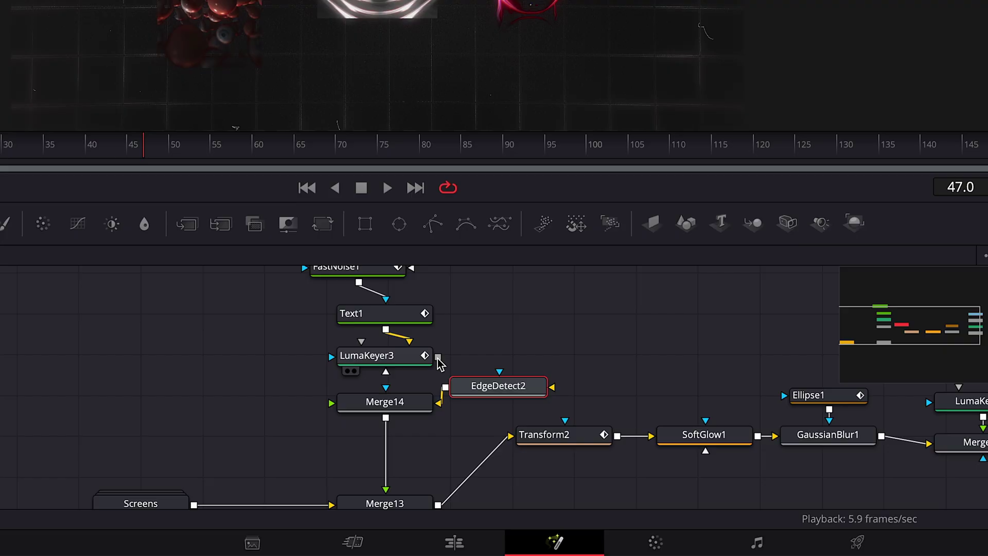
left_click_drag(386, 372, 455, 393)
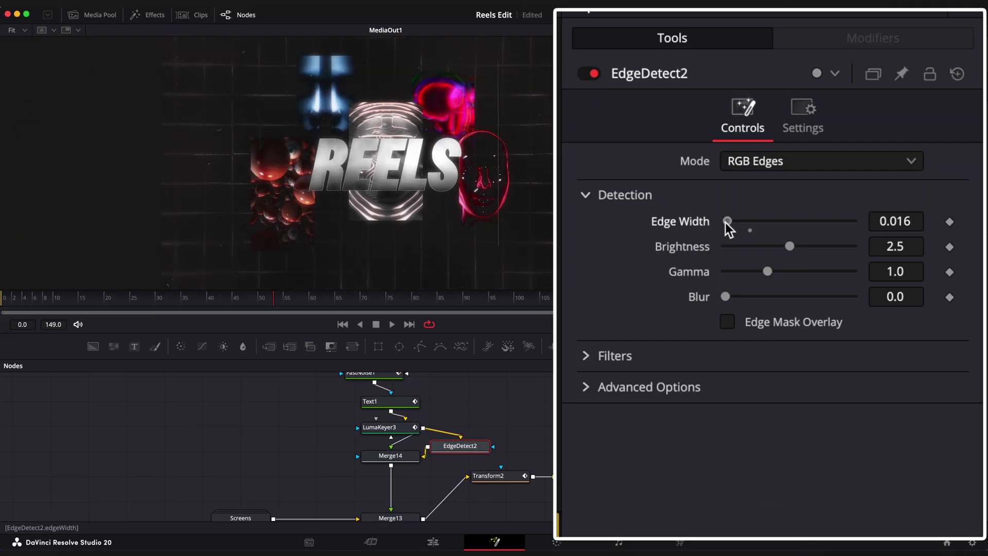
Set EdgeDetect2's Edge Width to 0.063, Brightness to 1.457 and Gamma to 1.504, and scrub through the title reveal.
left_click_drag(727, 222, 729, 222)
left_click_drag(790, 246, 758, 247)
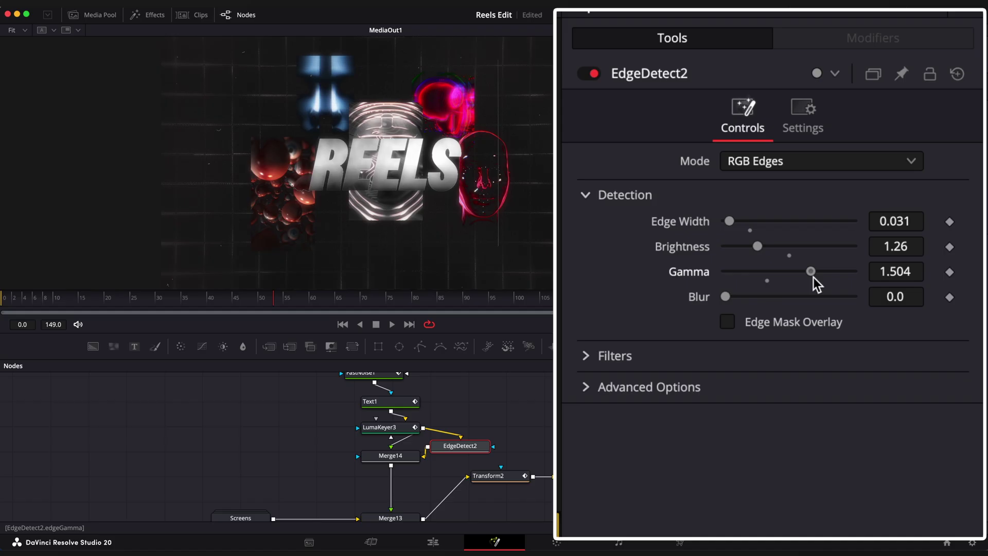
left_click_drag(227, 300, 198, 302)
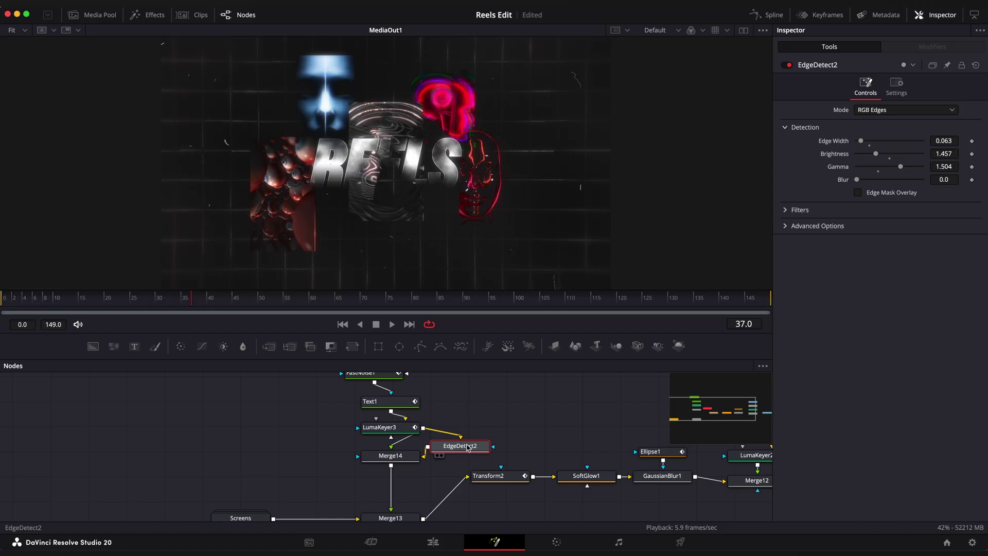
Mask EdgeDetect2 with a rectangle about 1.12 wide, 0.2 high and angled 42.3°, and animate its Center from the upper left across the title.
left_click(378, 346)
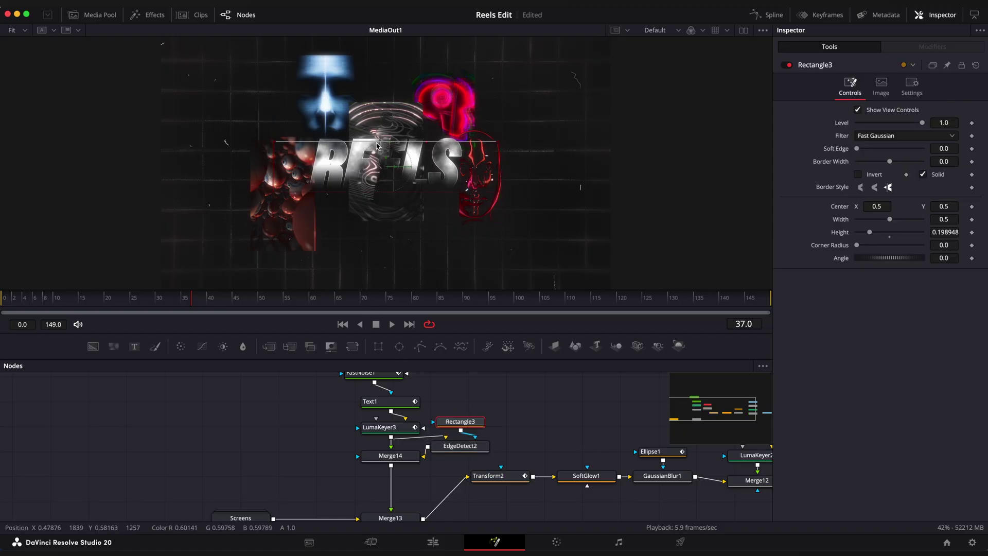
left_click_drag(316, 142, 234, 117)
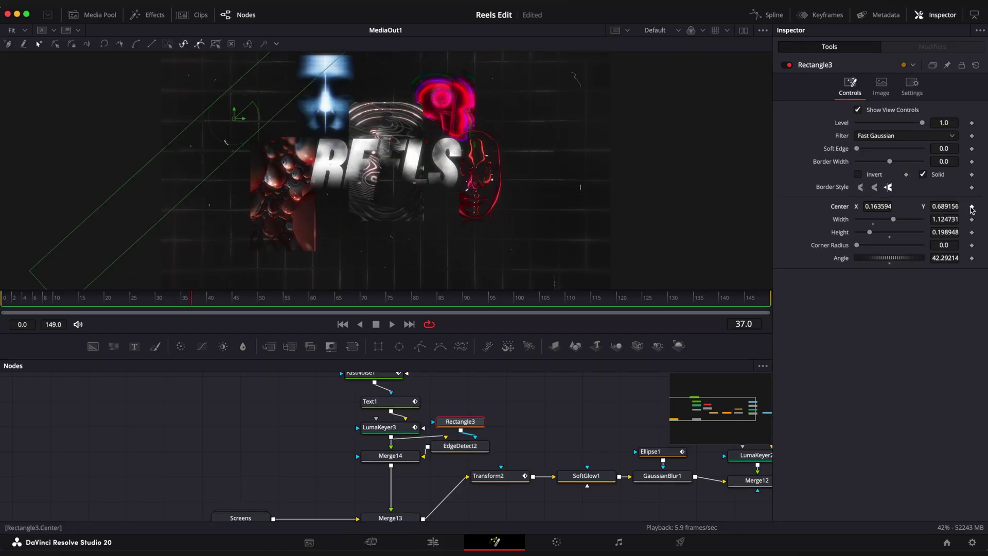
left_click_drag(98, 300, 58, 304)
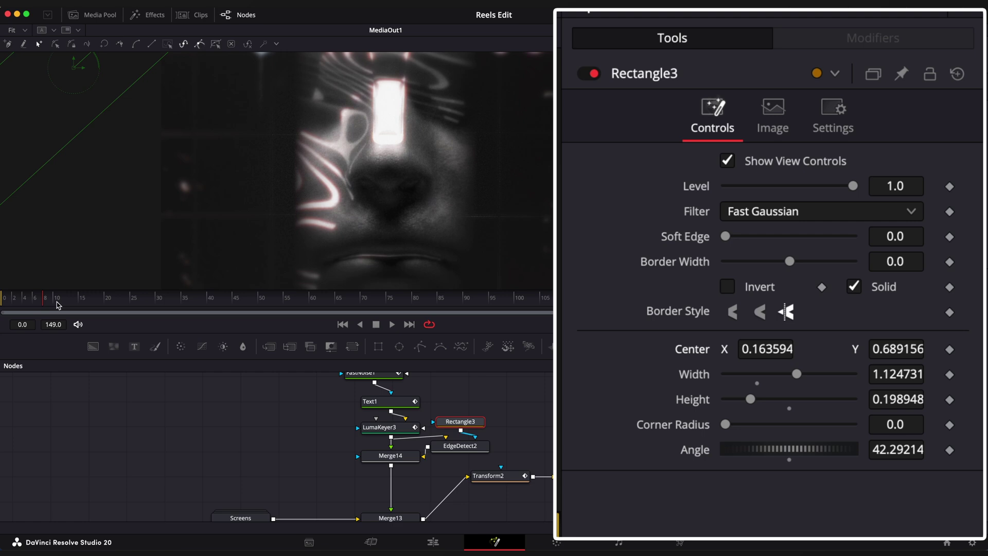
left_click(387, 298)
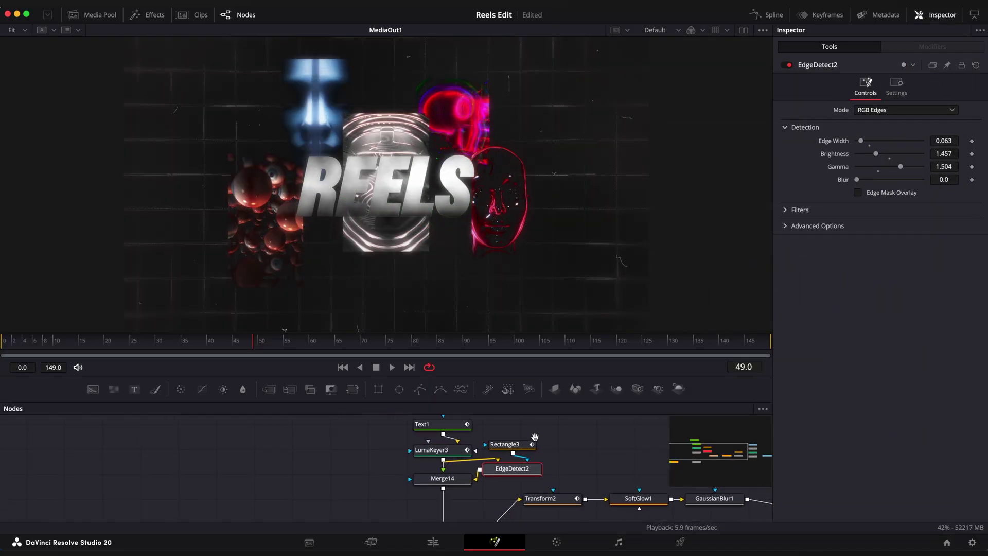
Spread out LumaKeyer3, Merge14, EdgeDetect2 and Rectangle3 to leave space between the edge branch and the merge.
left_click(431, 477)
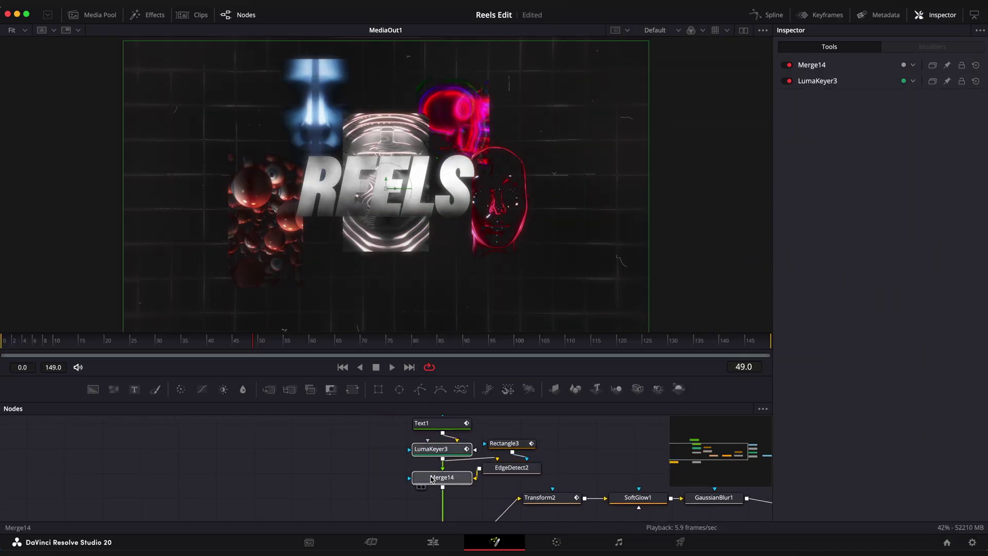
left_click_drag(431, 477, 374, 482)
left_click_drag(549, 434, 502, 471)
left_click_drag(507, 467, 530, 454)
left_click(520, 473)
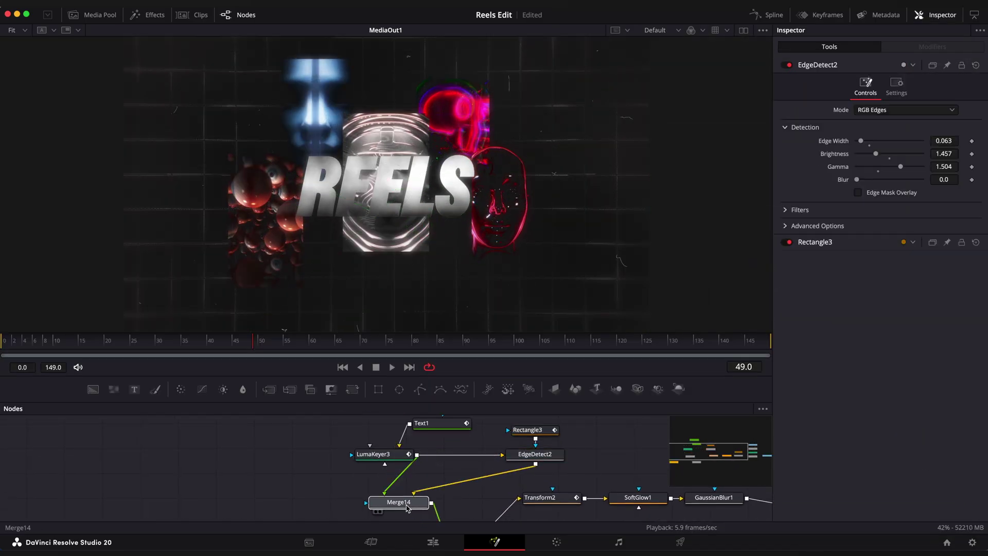
left_click(406, 507)
Add a Soft Glow node between EdgeDetect2 and Merge14 and place it below the edge branch.
left_click(528, 456)
key("shift+space")
type("s")
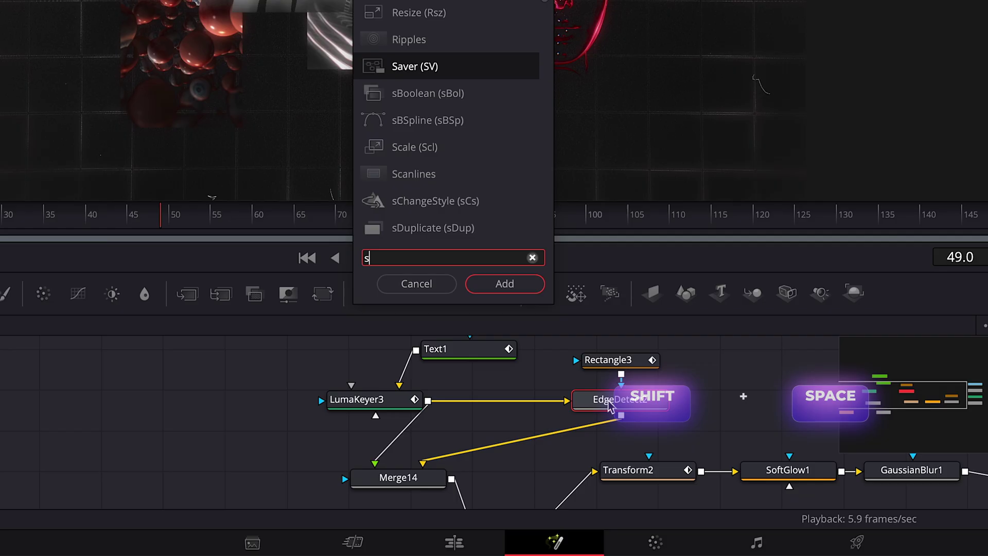
type("oft")
key("Return")
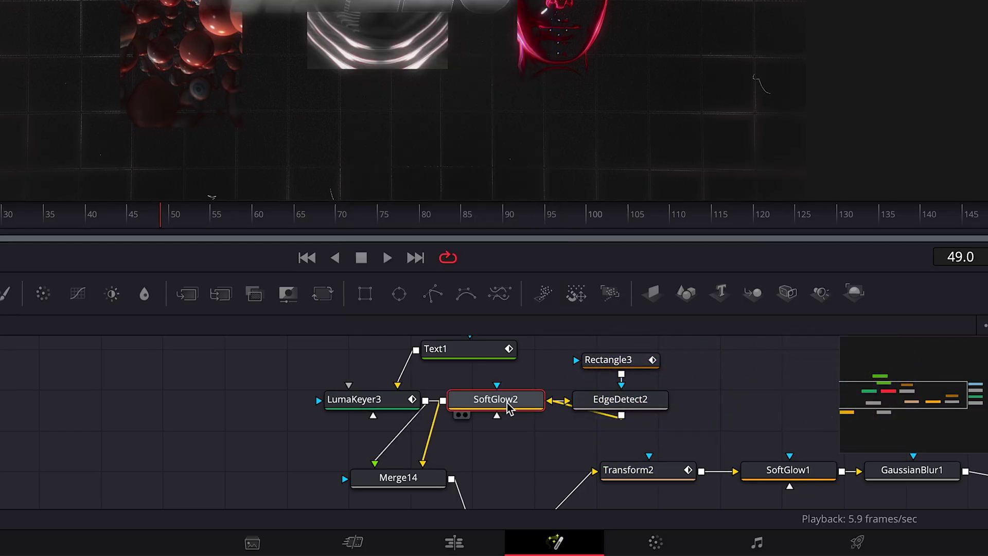
left_click_drag(508, 408, 513, 437)
Set SoftGlow2's Threshold to 0.614 and Glow Size to 15.7, and scrub through the title animation.
left_click_drag(724, 211, 804, 220)
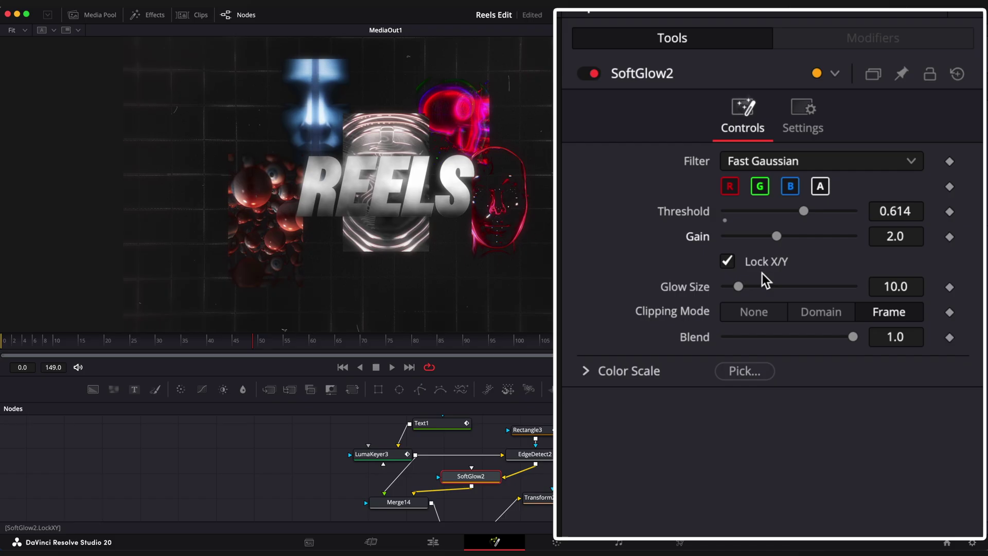
left_click_drag(740, 286, 748, 285)
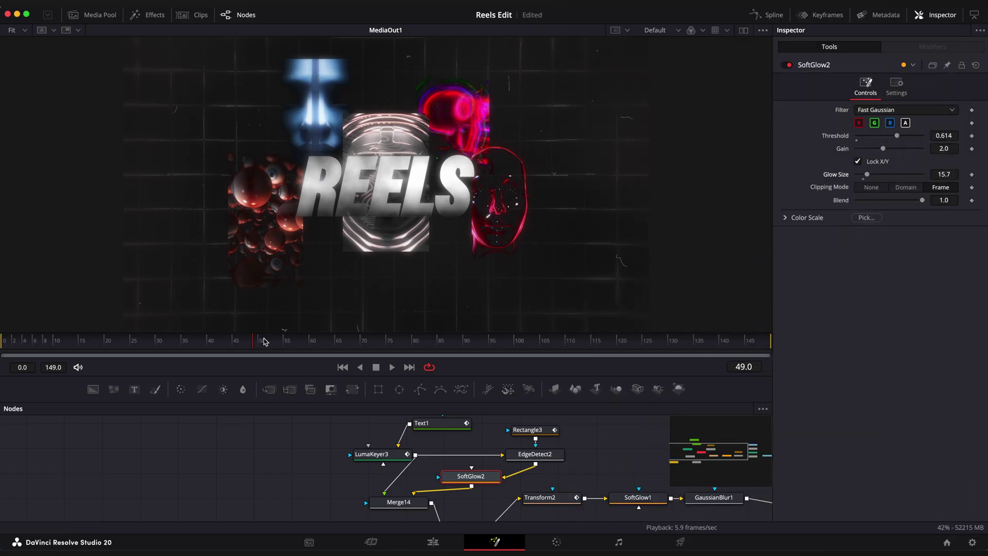
left_click_drag(192, 345, 254, 346)
Add a Drop Shadow node between Merge14 and Merge13.
left_click_drag(424, 473, 428, 443)
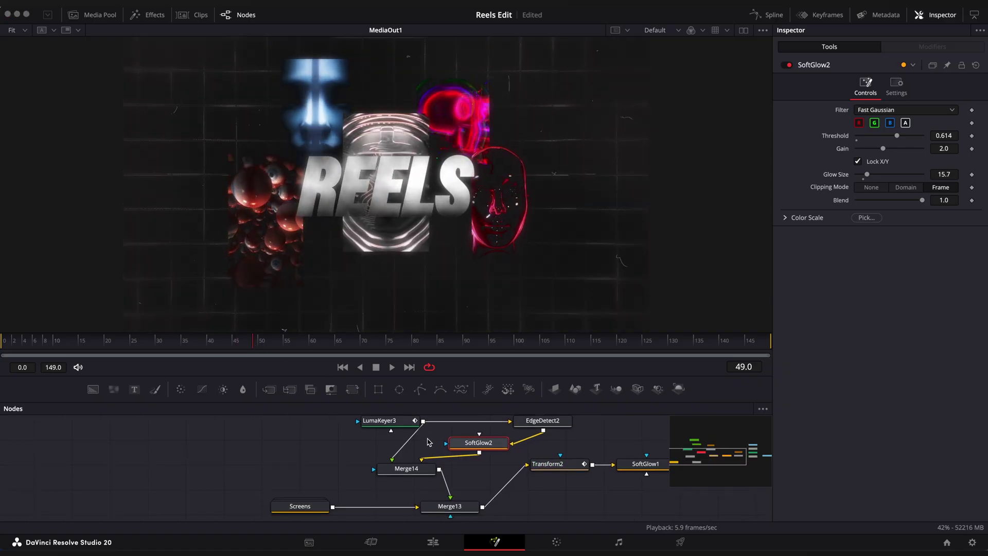
left_click(415, 460)
key("shift+space")
type("drop")
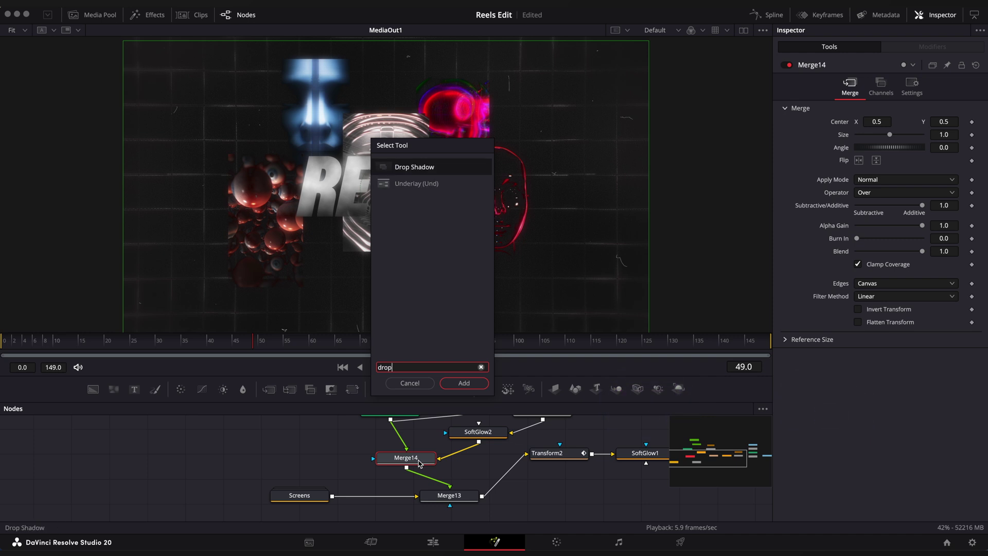
key("Return")
Move the Screens and Merge13 row farther below the title nodes, and set DropShadow1's Shadow Strength to 0.693 and Drop Distance to 0.0724.
scroll(516, 468, "down", 5)
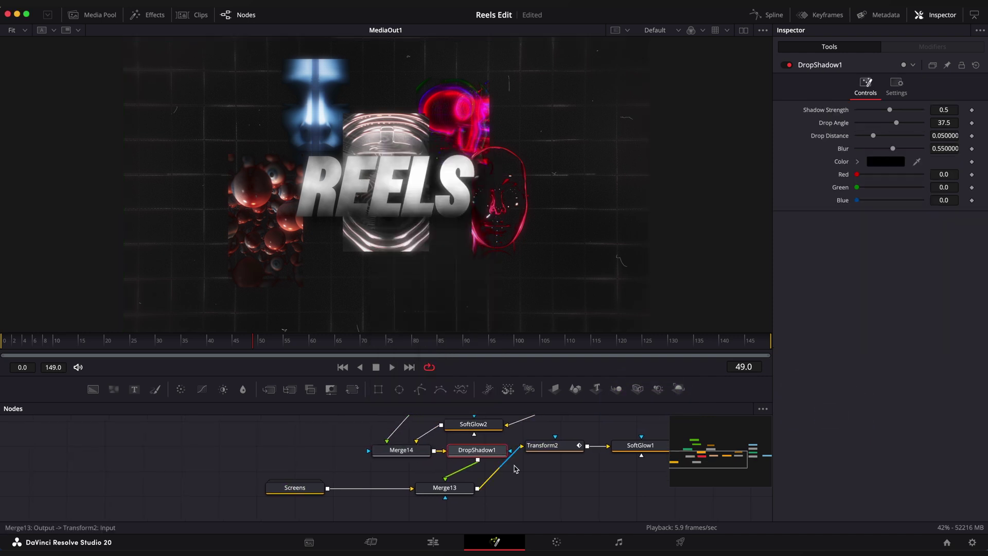
left_click_drag(557, 438, 502, 495)
left_click_drag(539, 492, 535, 459)
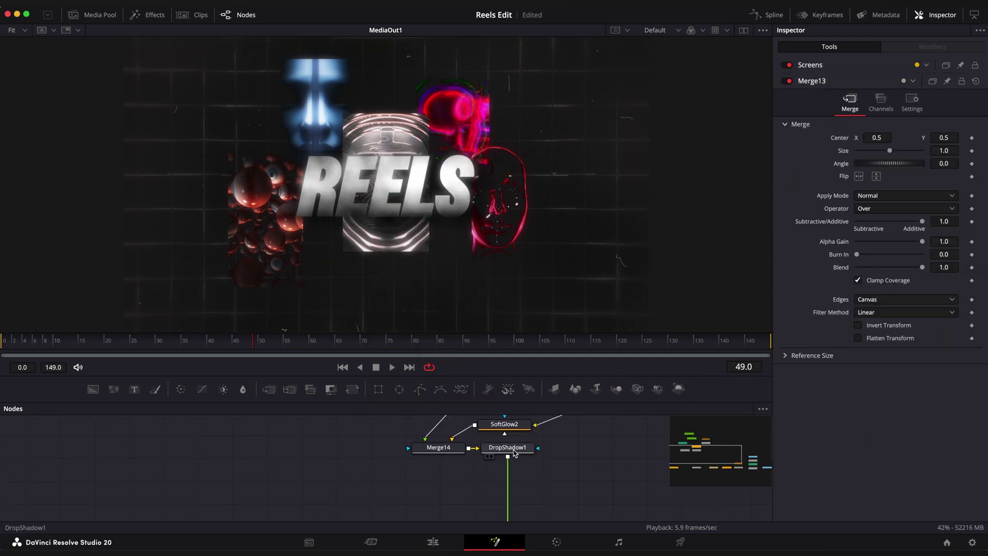
left_click_drag(516, 478, 516, 471)
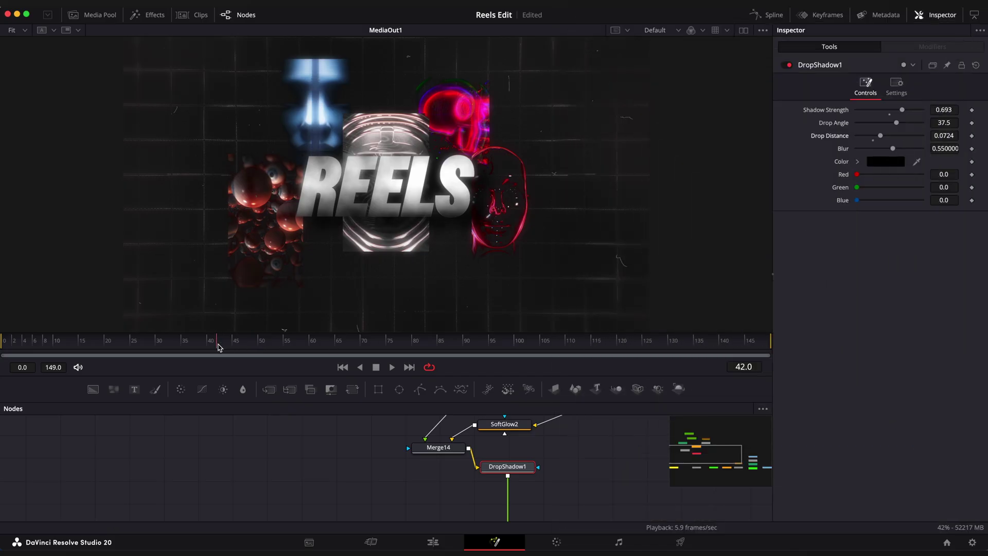
mouse_move(214, 342)
left_mouse_down()
mouse_move(121, 344)
mouse_move(208, 343)
left_mouse_up()
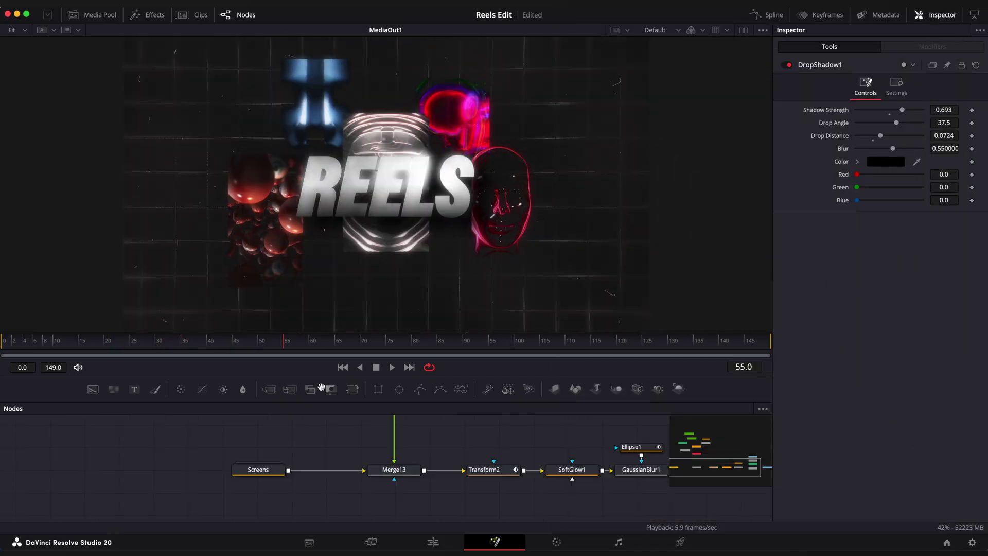
Add a Transform node between DropShadow1 and Merge13.
left_click_drag(321, 387, 296, 388)
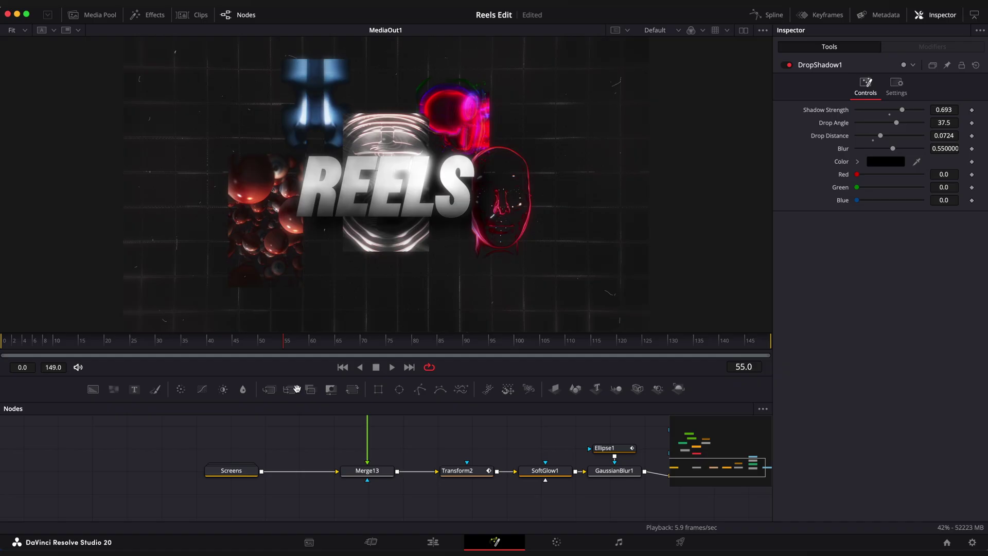
left_click_drag(386, 445, 369, 437)
key("shift+space")
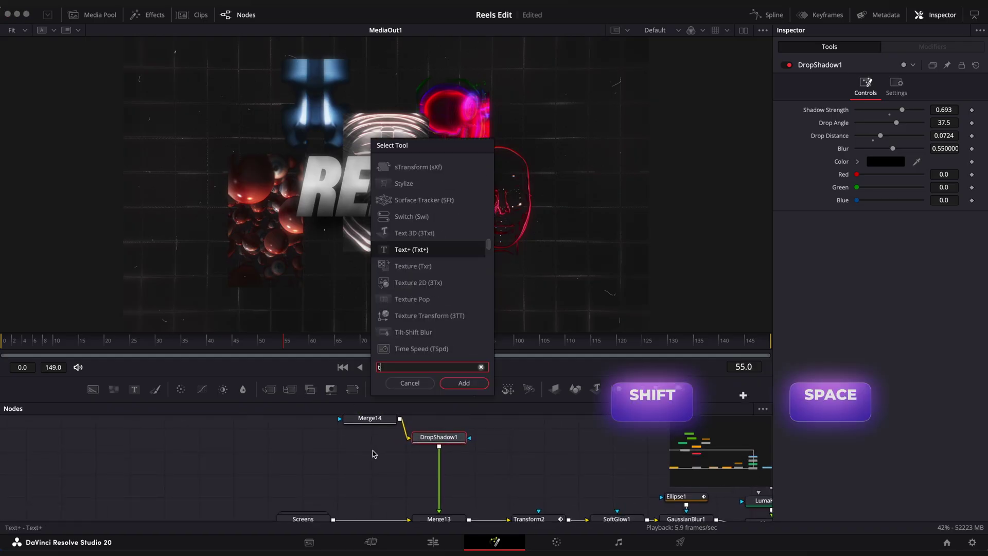
type("transfor")
key("Return")
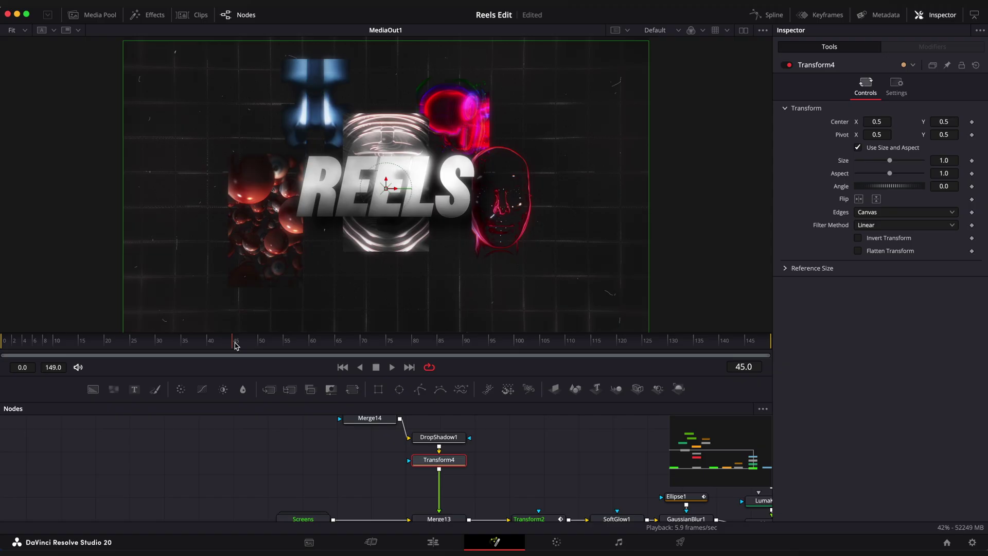
Keyframe Transform4's Size at frame 45 with a value of 1.25.
left_click(972, 160)
left_click_drag(889, 160, 895, 161)
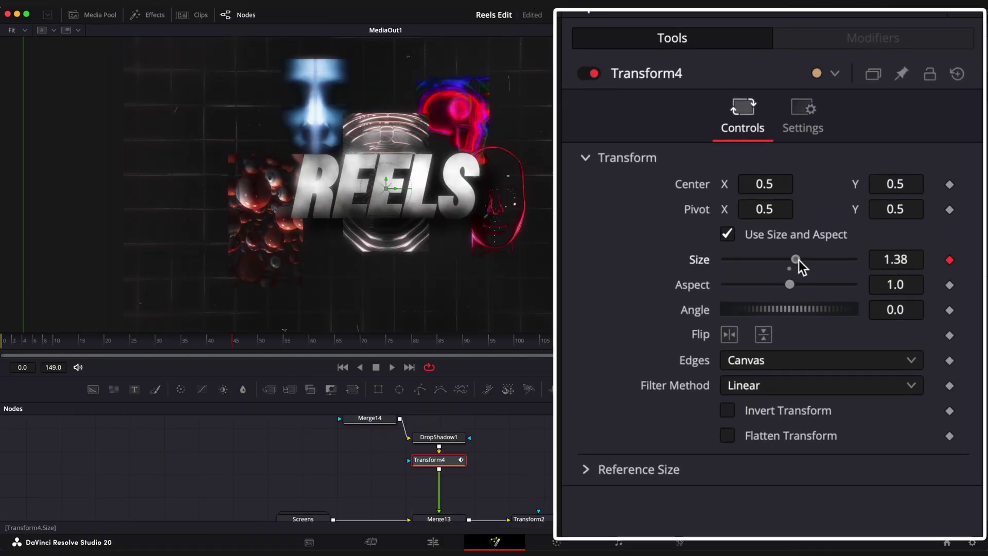
left_click_drag(800, 265, 798, 267)
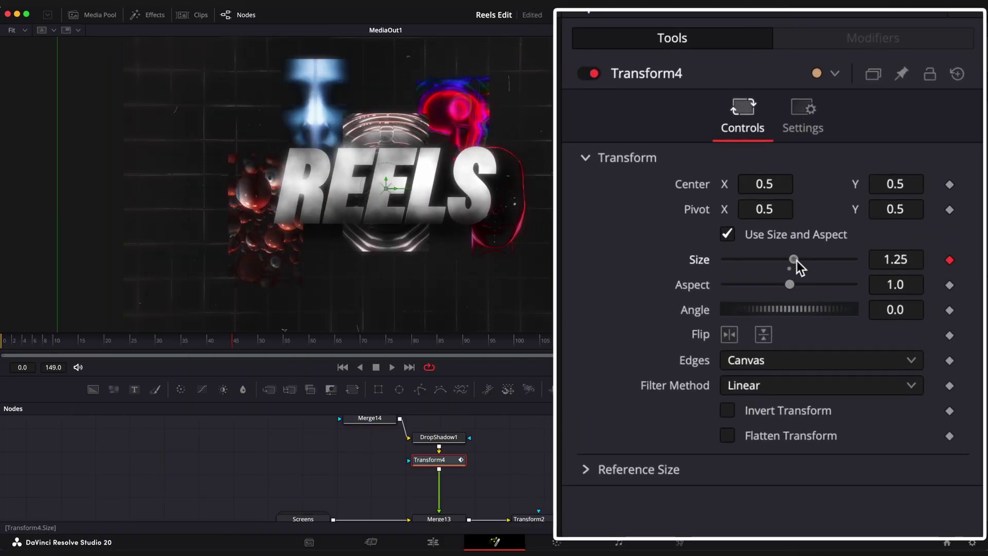
Keyframe a larger Size for Transform4 on the first frame and a smaller one on frame 149, and scrub through the scaling.
left_click(4, 343)
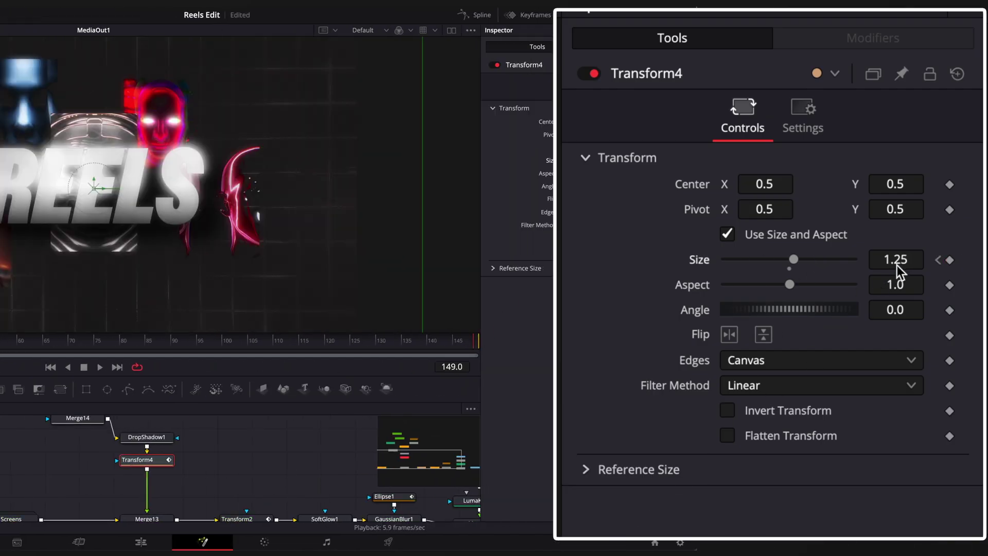
key("Return")
left_click_drag(84, 341, 458, 344)
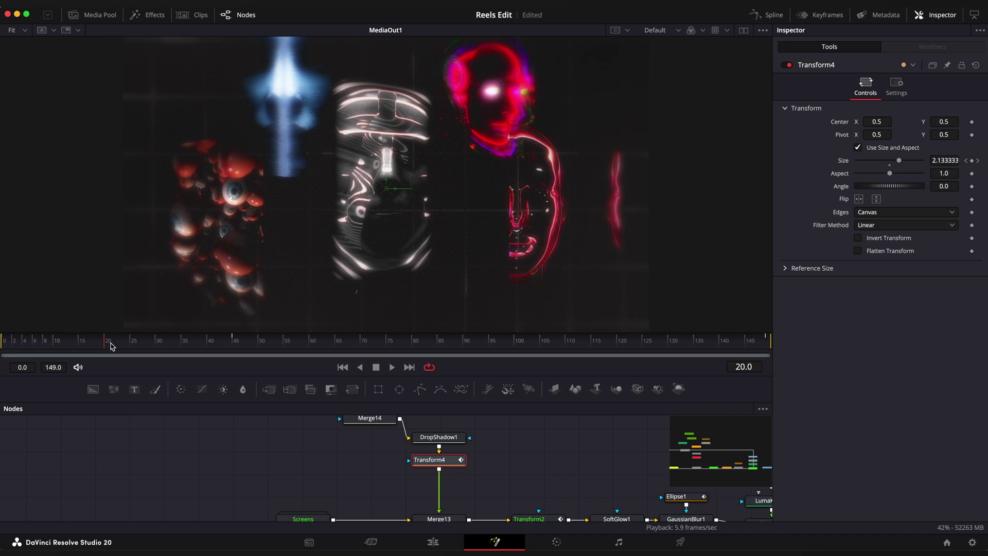
Smooth Transform4's Size curve around its keyframes in the Spline editor, and play back Fusion Clip 2 on the Edit page timeline.
left_click(766, 14)
left_click(724, 408)
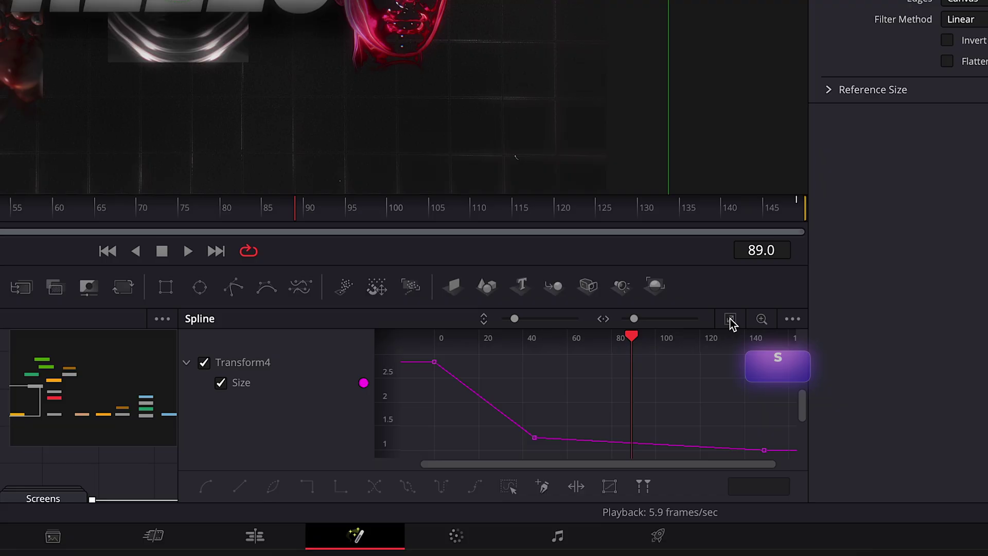
left_click_drag(549, 364, 423, 456)
key("s")
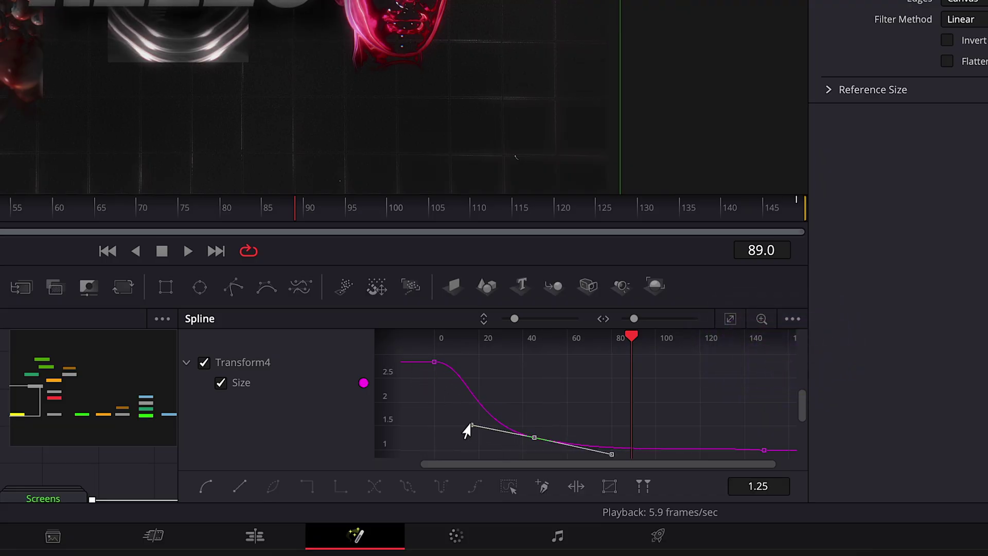
left_click_drag(631, 338, 436, 337)
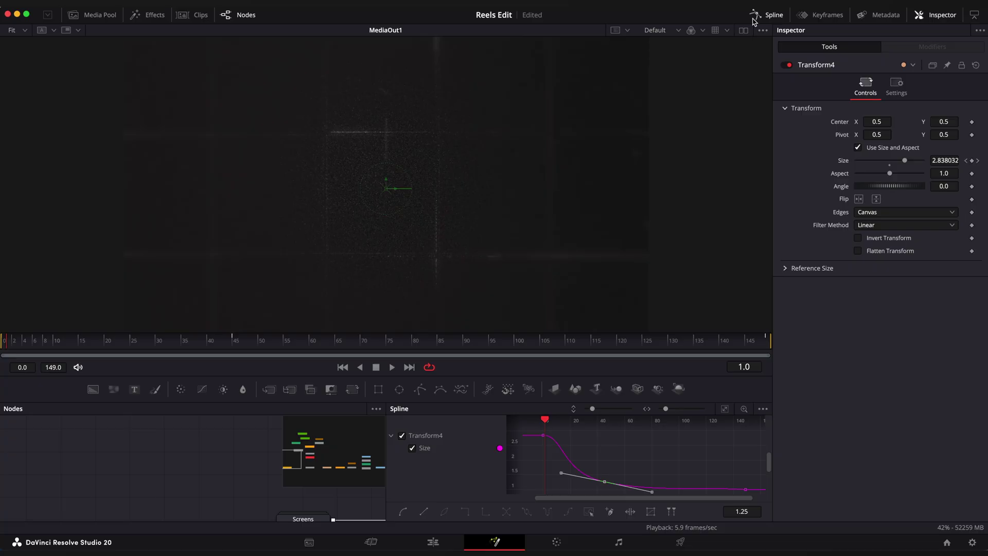
left_click(757, 15)
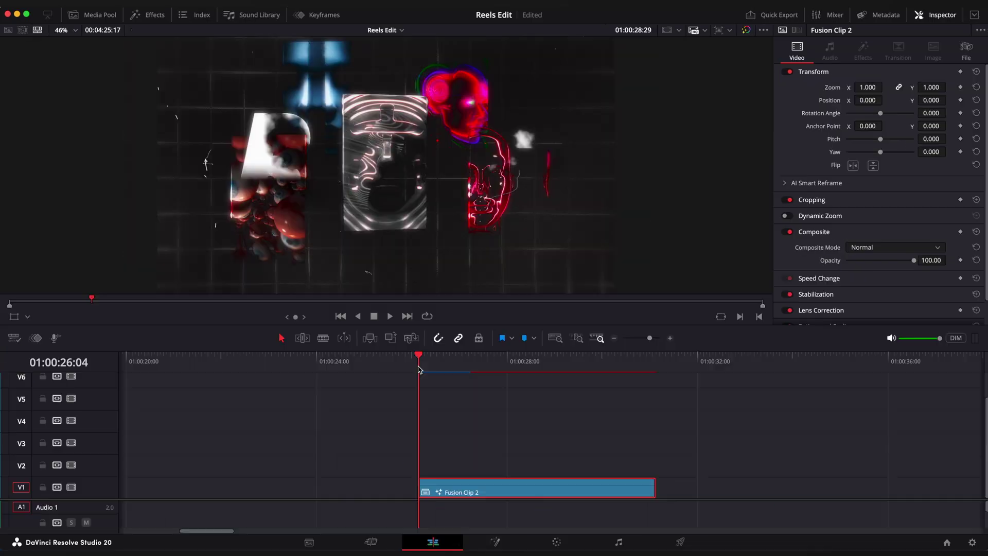
key("space")
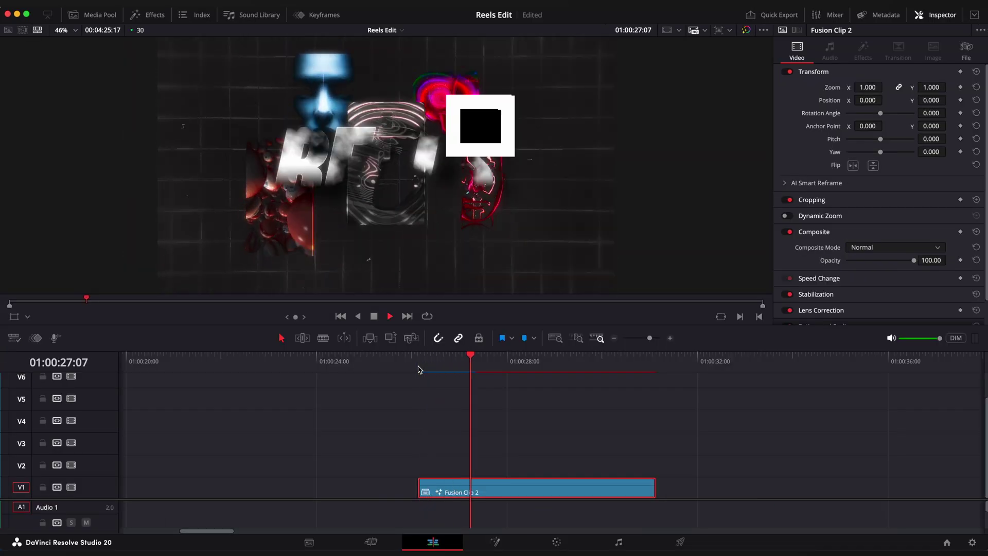
left_click(418, 366)
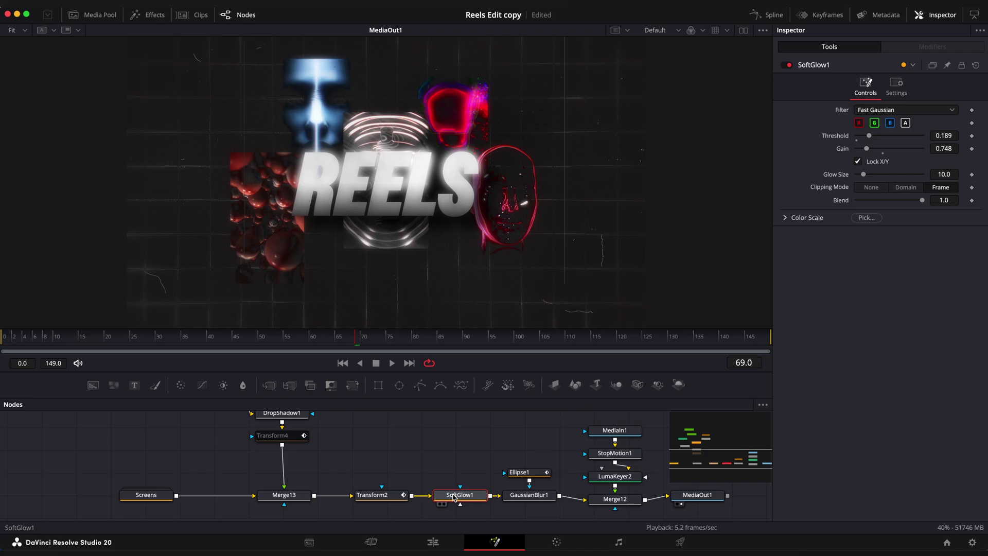
Set the Apply Mode of the clip merges down to Merge6 inside the Screens group to Screen, and play back the collage.
scroll(452, 443, "left", 5)
double_click(292, 475)
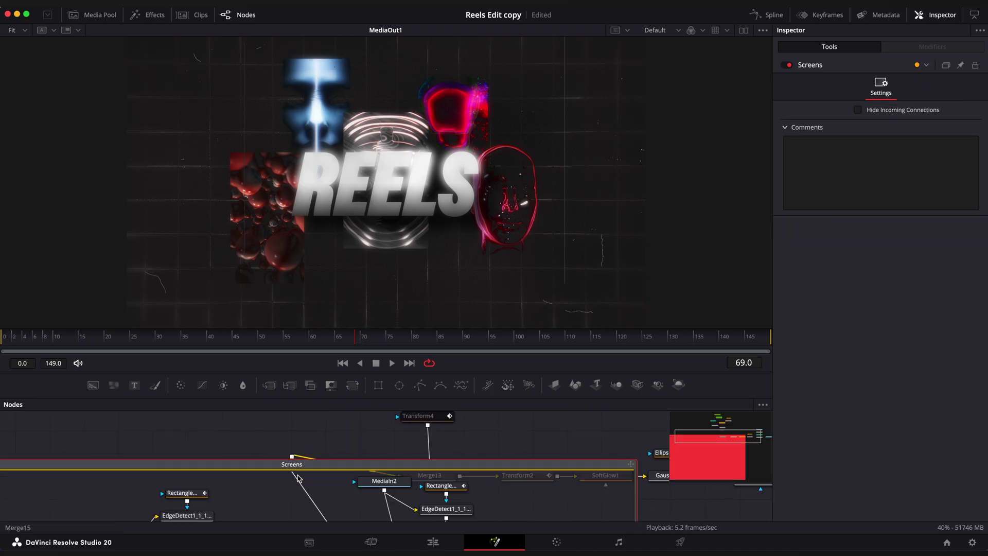
left_click_drag(432, 505, 290, 317)
left_click_drag(401, 440, 384, 374)
scroll(424, 467, "down", 2)
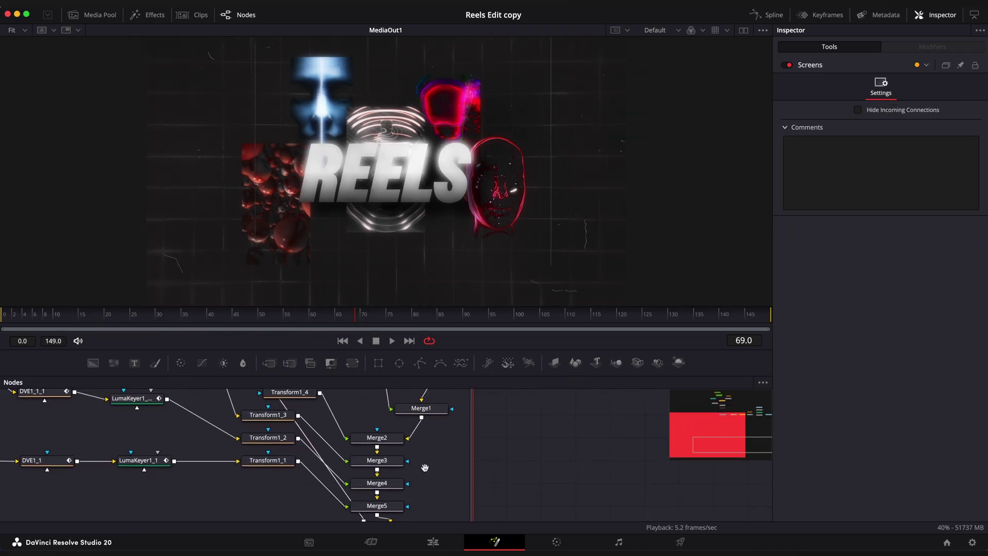
left_click(426, 410)
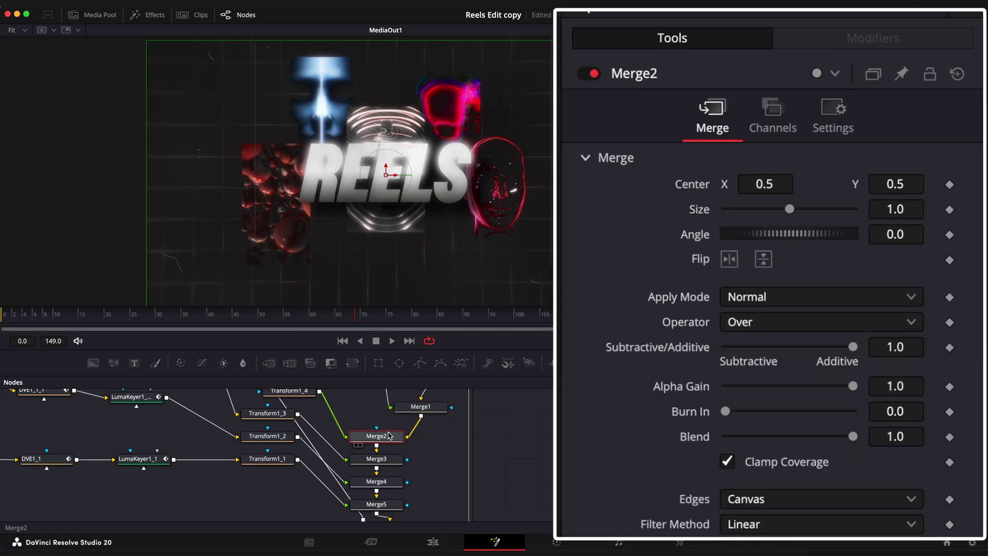
left_click(752, 297)
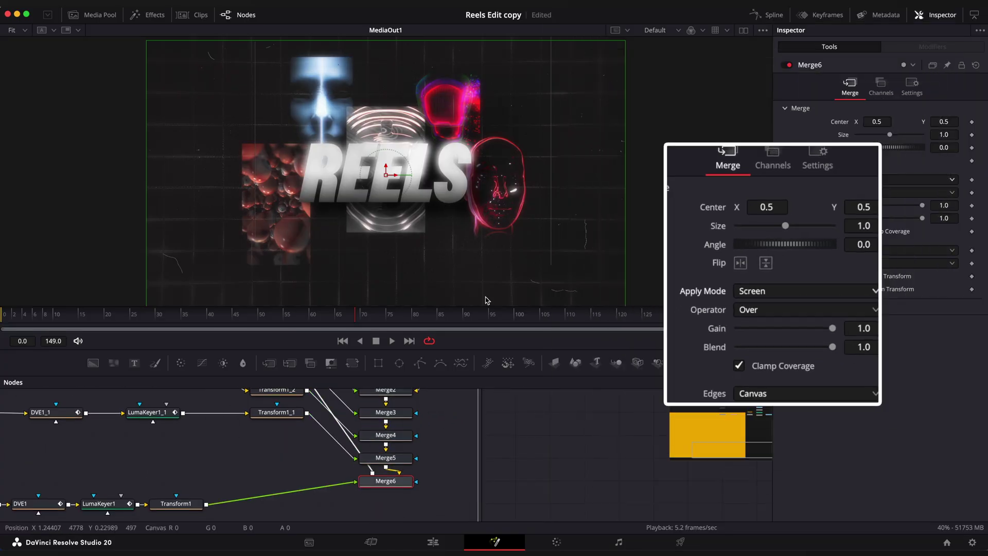
left_click(107, 312)
key("space")
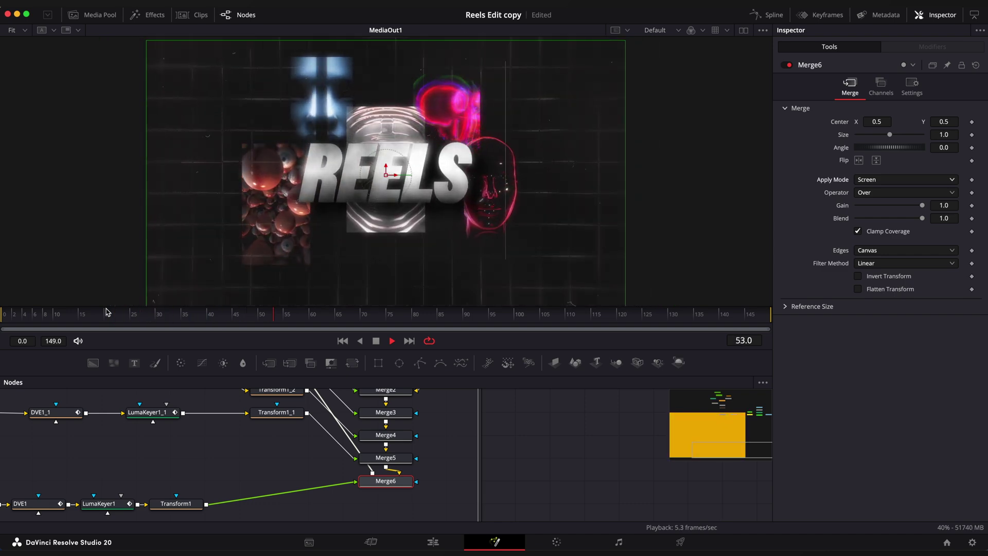
key("space")
Collapse the Screens group in the node graph.
scroll(199, 420, "up", 6)
scroll(199, 420, "left", 7)
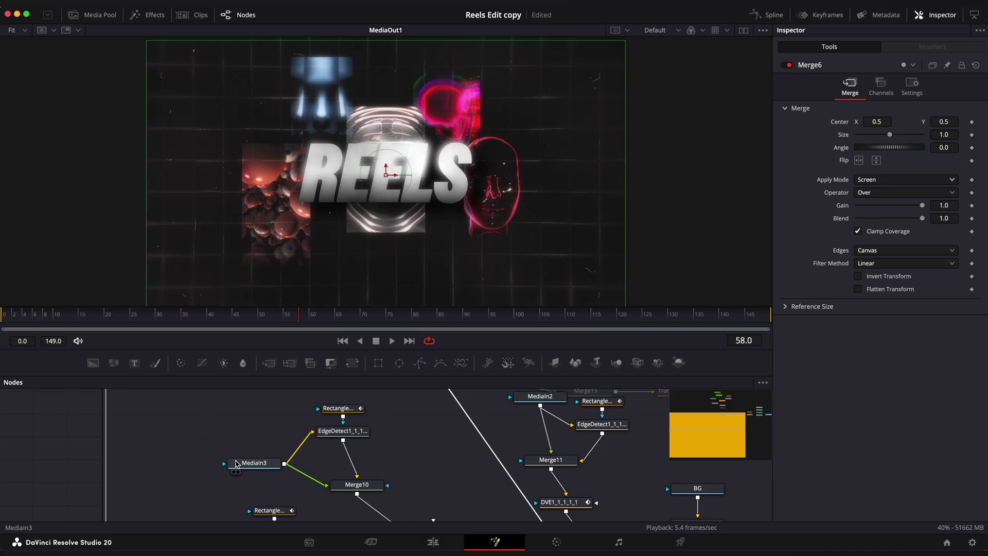
left_click(177, 461)
scroll(211, 456, "right", 5)
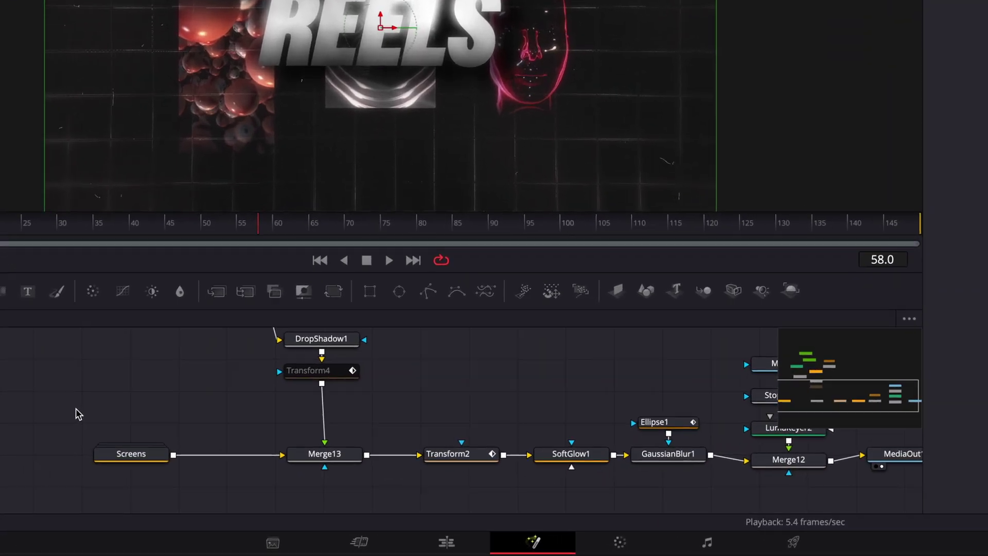
Add a Merge node between Merge13 and Transform2, and feed a new Text node into it.
left_click_drag(344, 411, 216, 402)
left_click(216, 446)
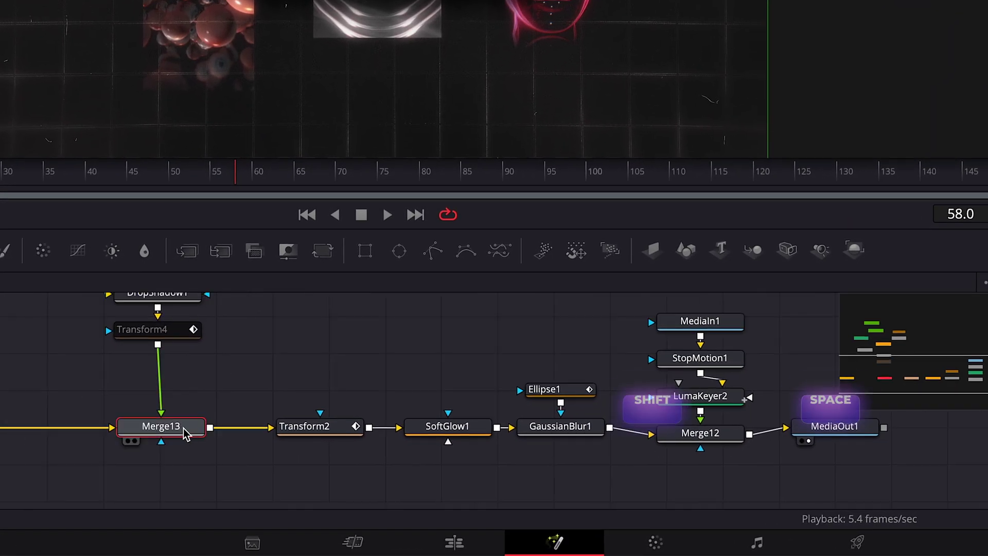
key("shift+space")
type("mer")
key("Return")
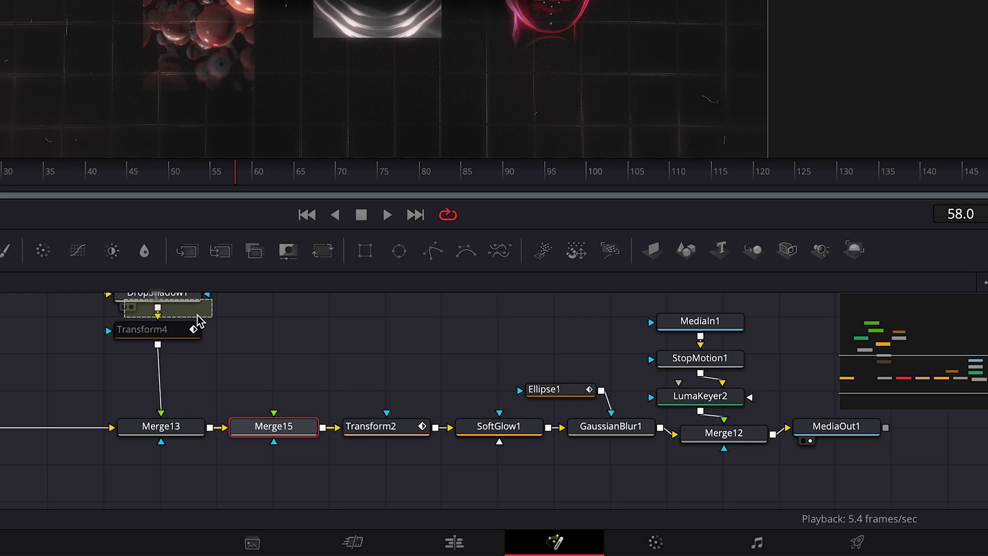
left_click_drag(198, 322, 327, 349)
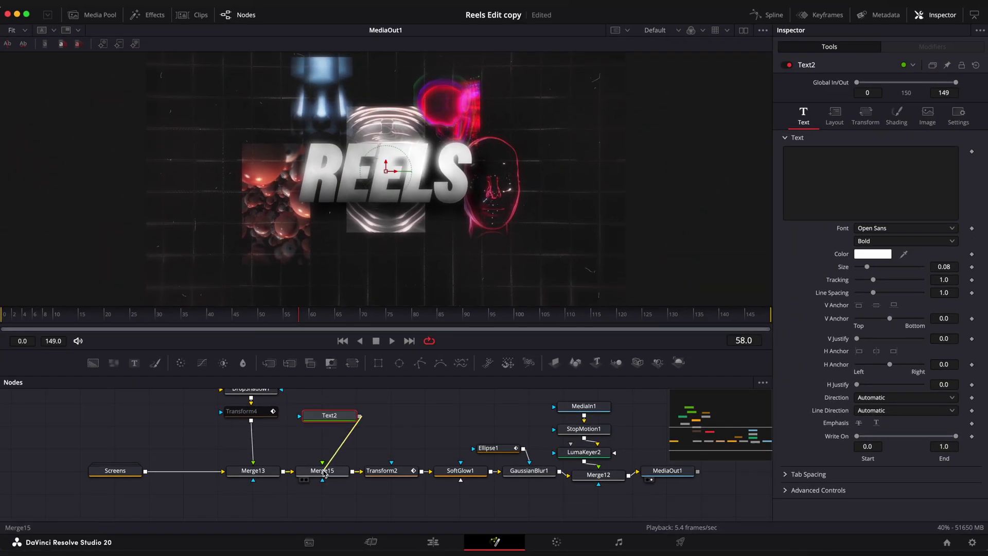
Set the new text to HOW TO MAKE in Owners XNarrow Light Italic, size 0.0276, and place it above the red spheres clip.
type("O MAKE")
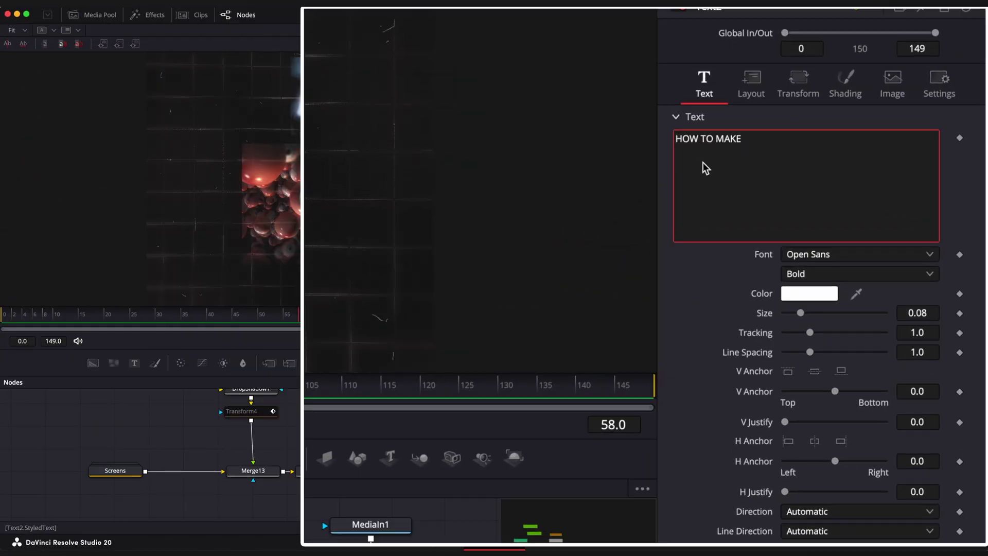
left_click(864, 228)
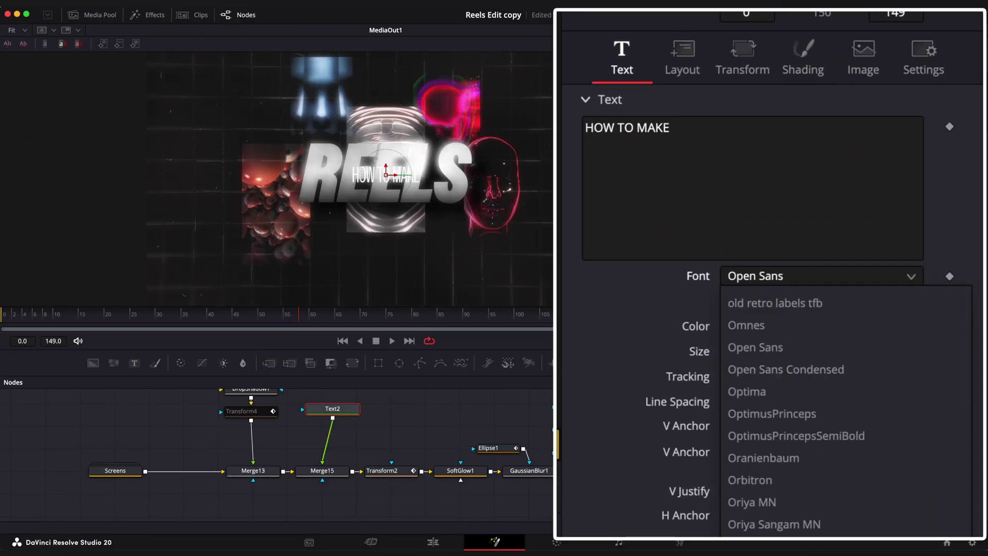
left_click(756, 535)
left_click(755, 301)
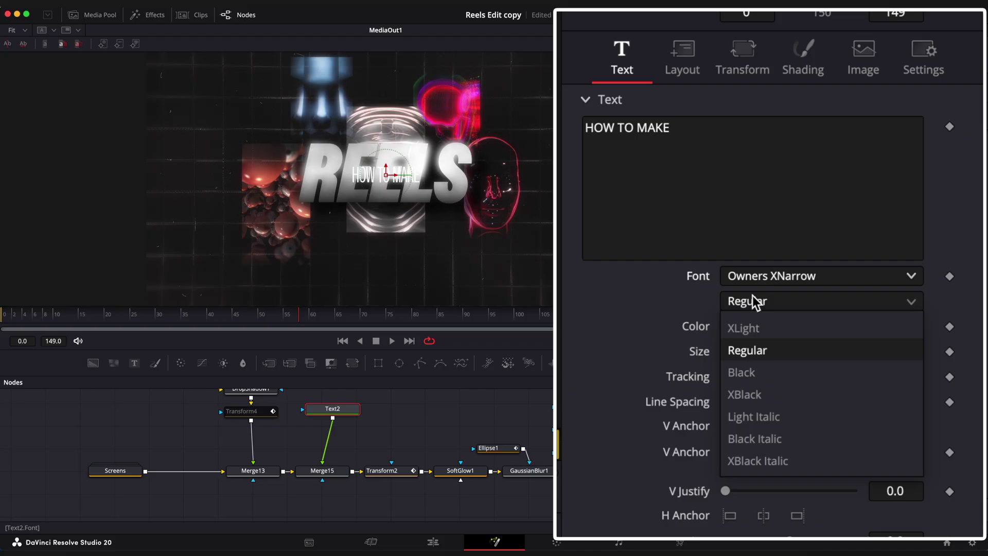
left_click(767, 415)
left_click_drag(733, 352, 731, 352)
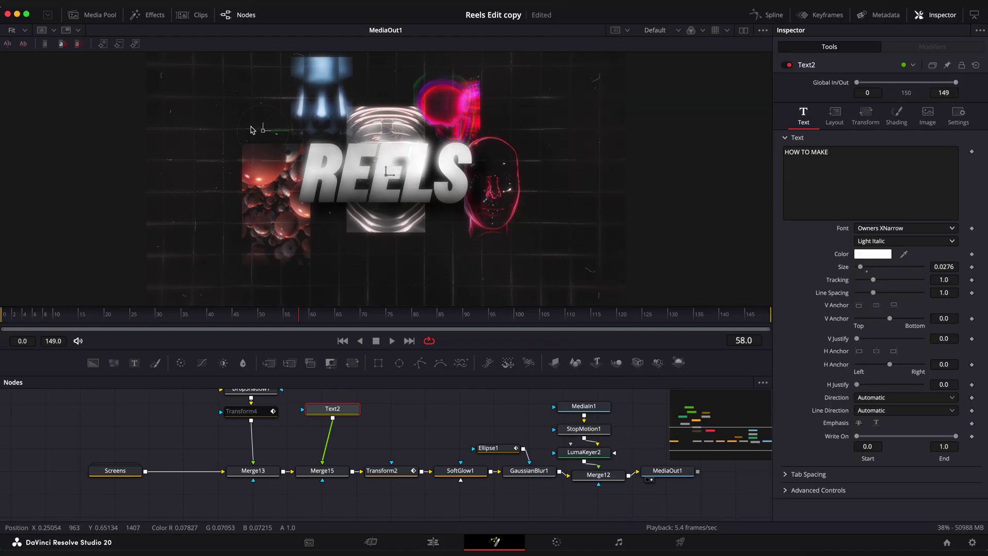
Duplicate the text node as DAVINCI RESOLVE in Black Italic, size 0.0354, placed at the lower end of the red spheres clip.
key("super+c")
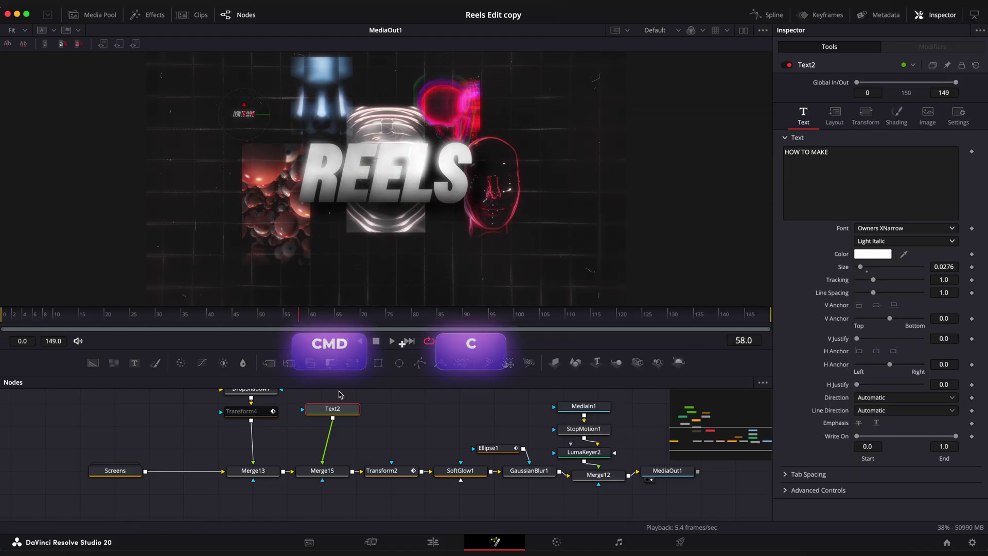
key("super+v")
left_click(339, 432)
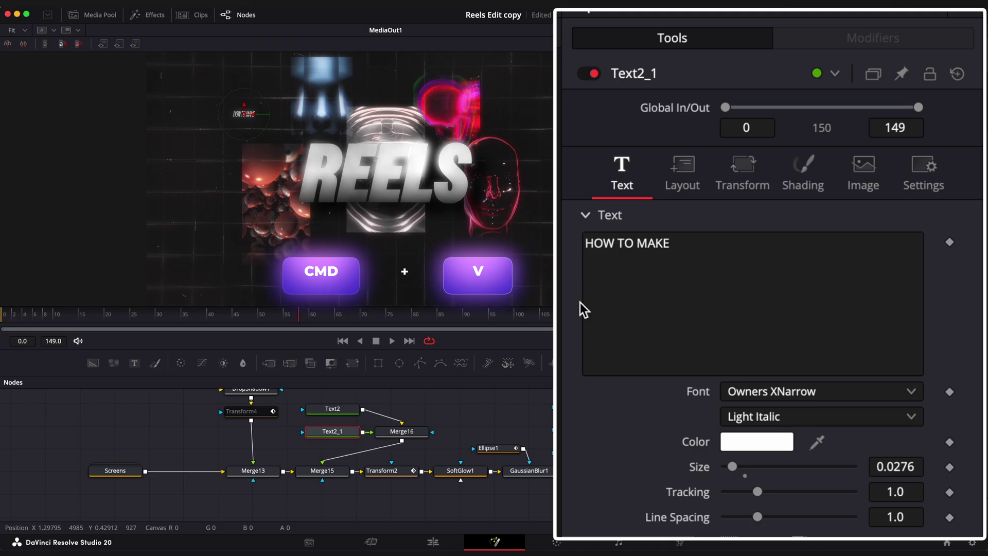
left_click(831, 170)
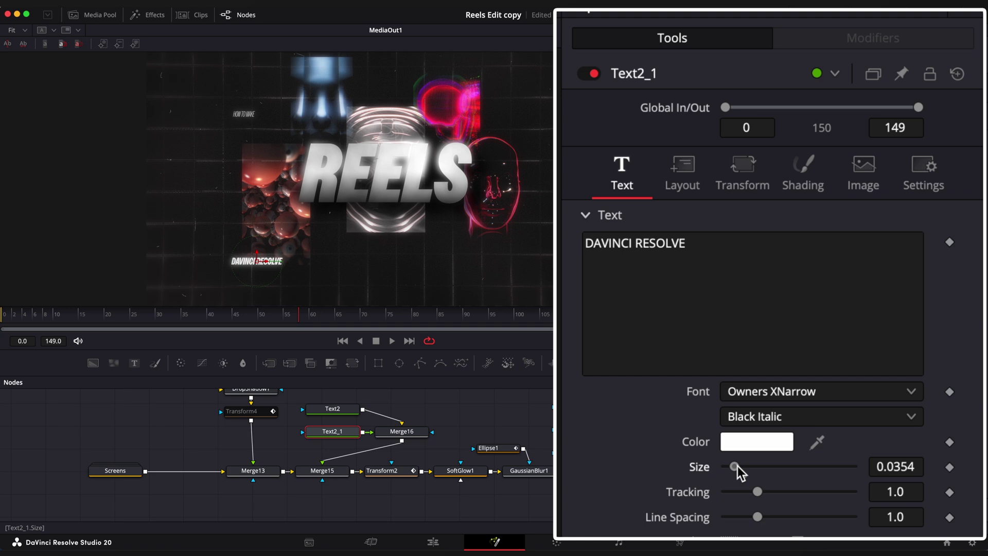
Set the word Spacing of the DAVINCI RESOLVE text to 4.0, and widen the word spacing of the HOW TO MAKE text.
left_click(742, 175)
left_click(762, 241)
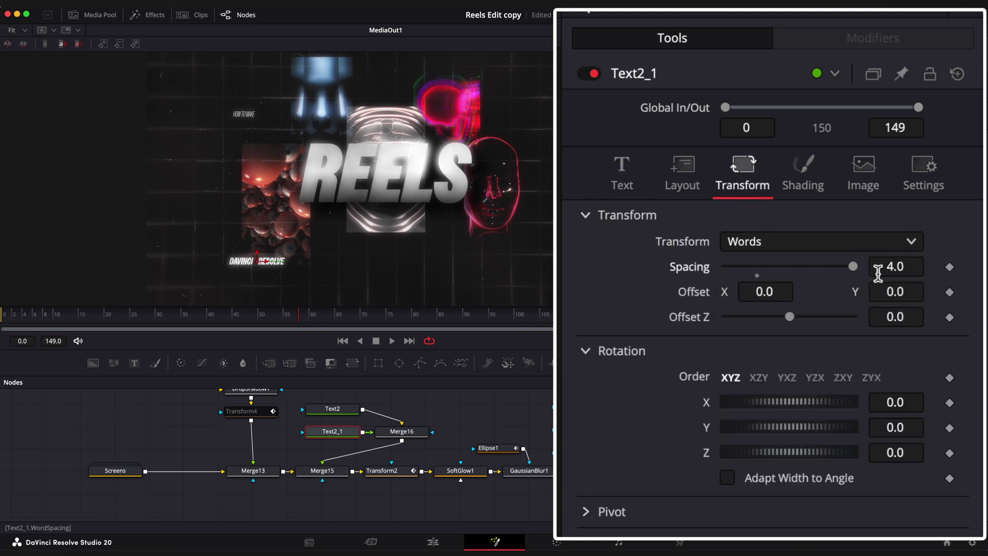
left_click(340, 409)
left_click(762, 241)
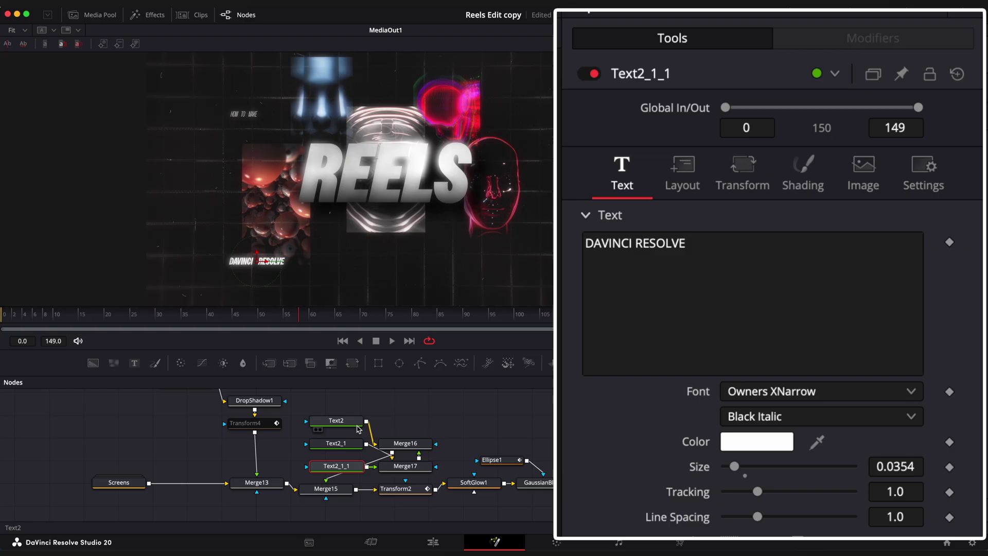
left_click(882, 264)
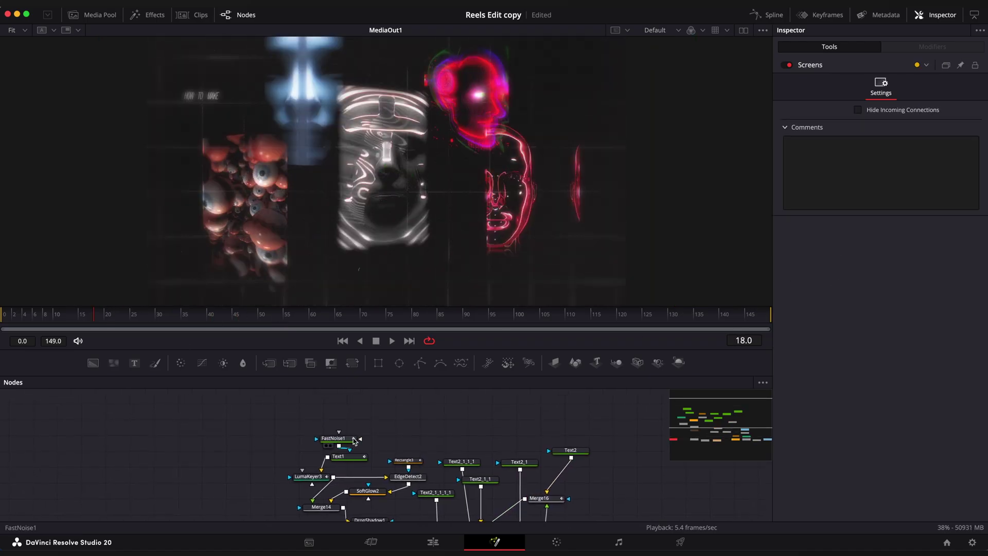
Paste a copy of FastNoise1 at the Text2_1 node, scrub through the result, and delete the extra merge between them.
left_click_drag(429, 424, 430, 443)
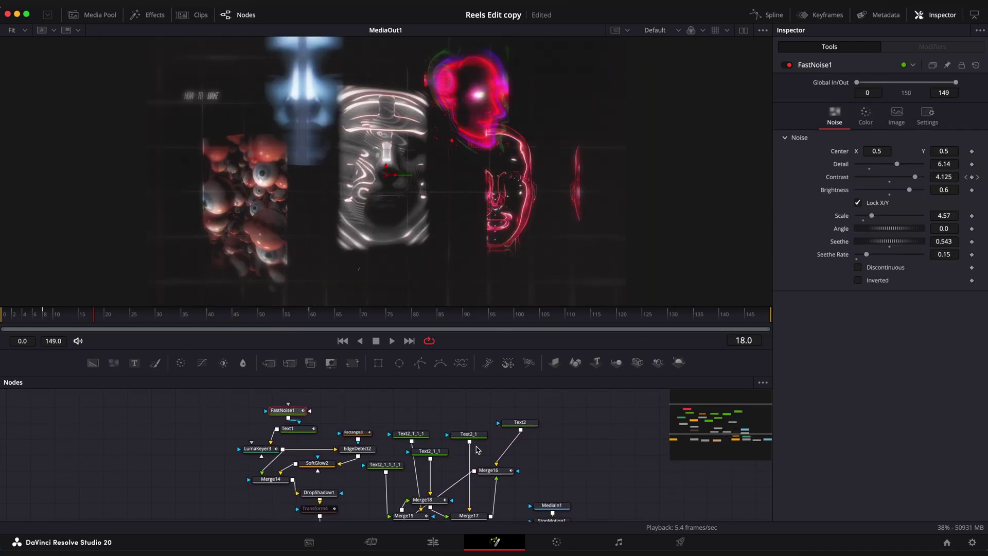
left_click(472, 515, "super")
key("super+c")
key("super+v")
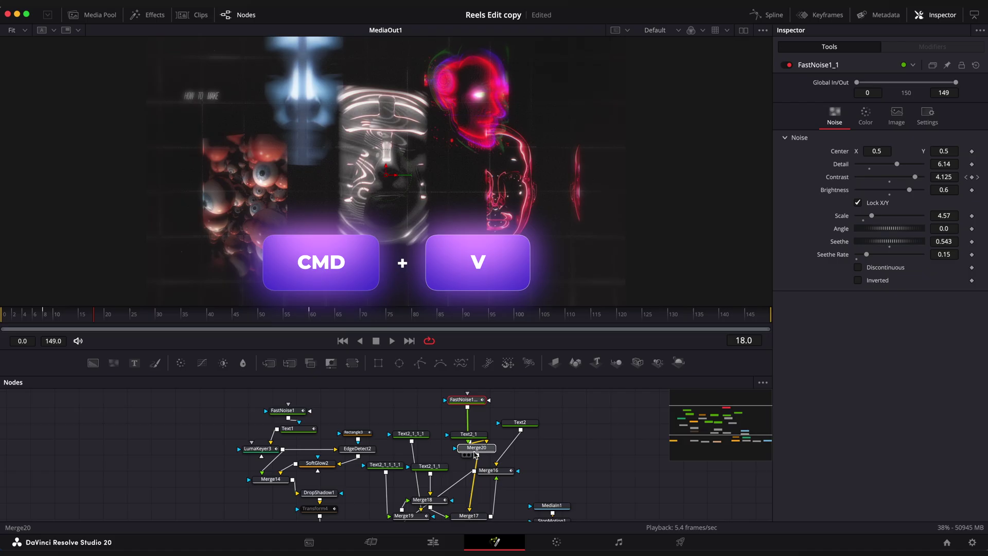
left_click(474, 450)
left_click_drag(97, 319, 101, 319)
left_click_drag(102, 319, 125, 315)
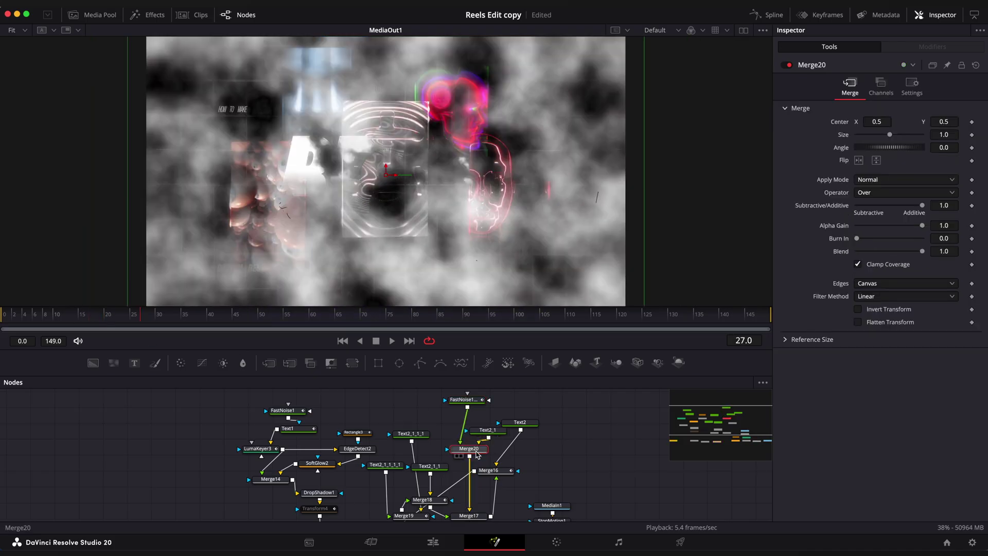
key("BackSpace")
Increase the copied noise node's Scale, and preview the animation of the small texts.
left_click(463, 399)
left_click_drag(872, 216, 878, 215)
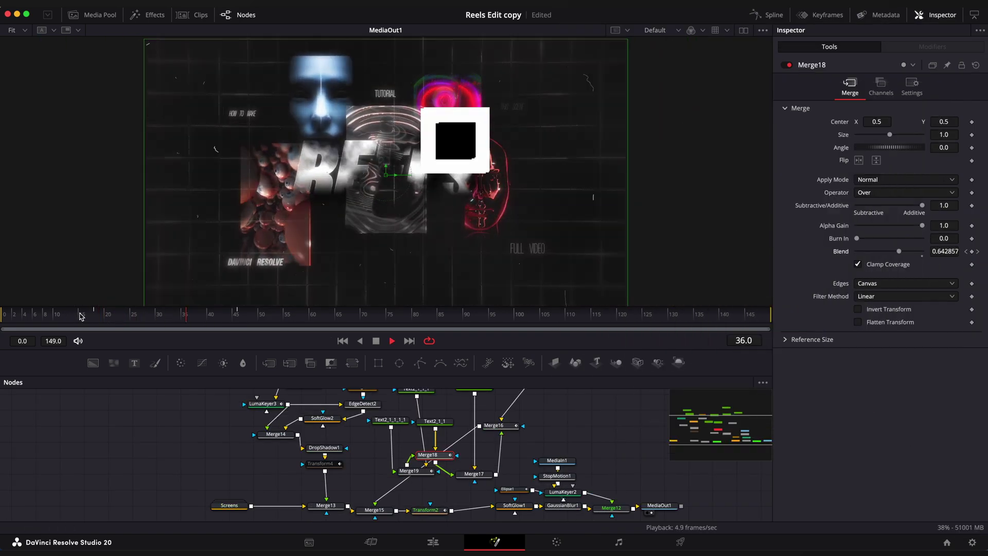
left_click(130, 317)
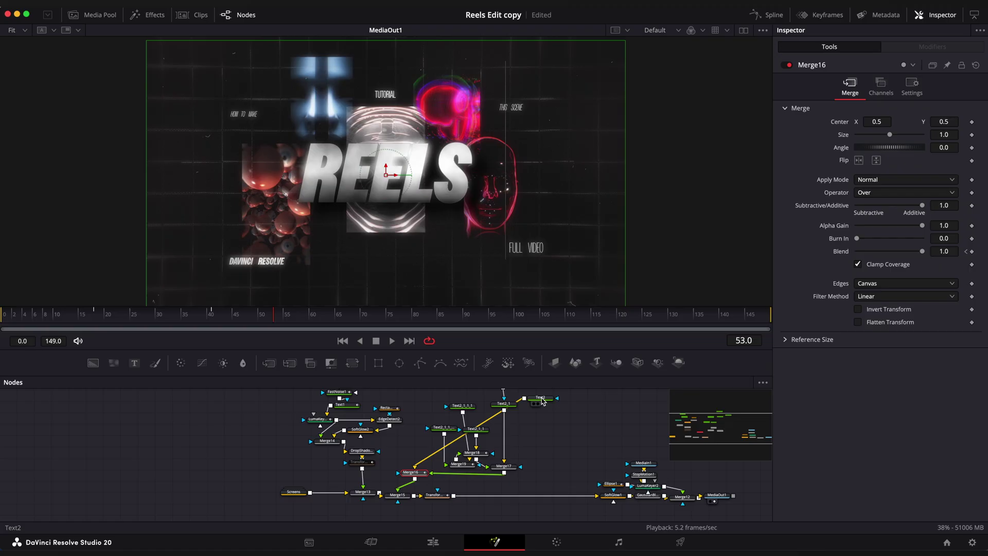
Tidy the small-text merge nodes and add a Soft Glow node between Merge16 and Merge15.
left_click_drag(409, 474, 533, 472)
left_click(230, 312)
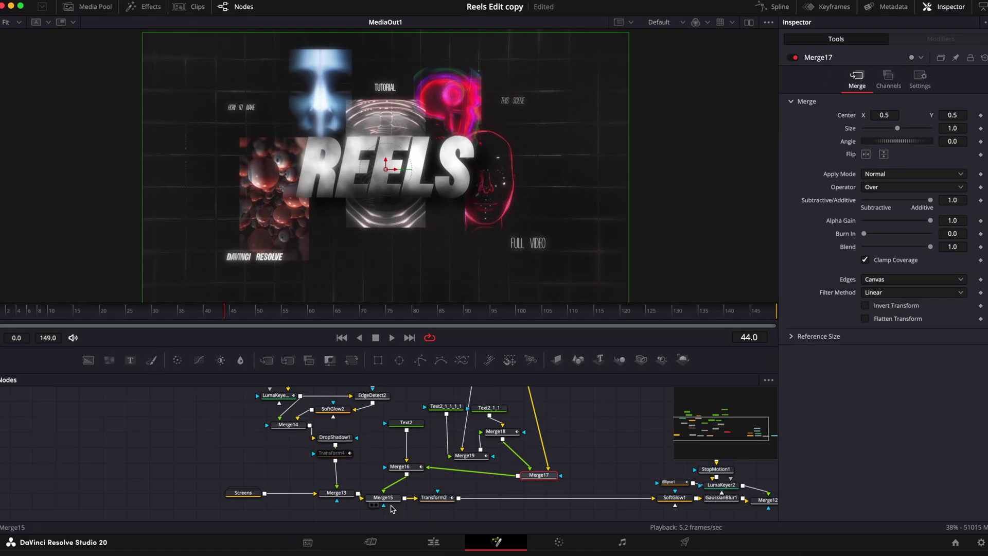
left_click(383, 497)
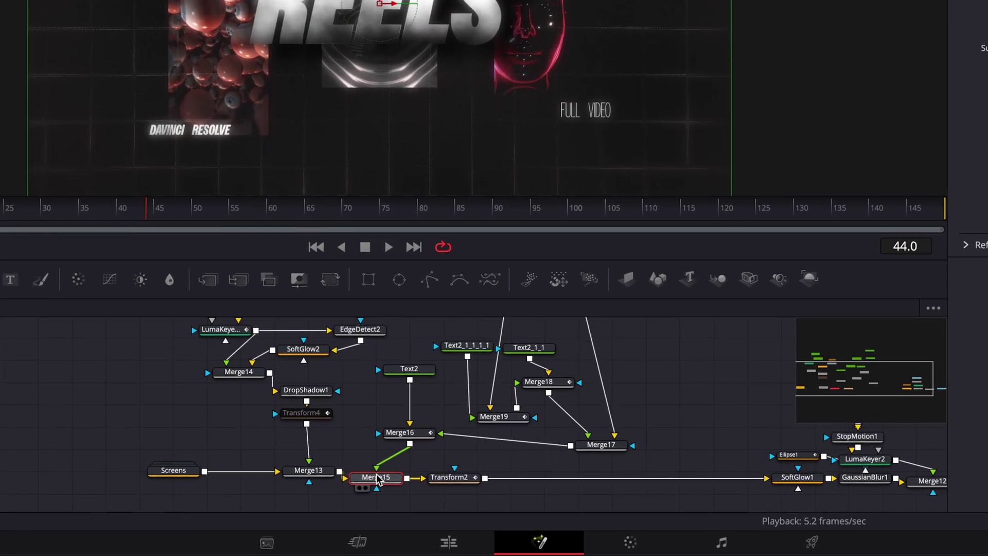
key("shift+space")
type("soft")
key("Return")
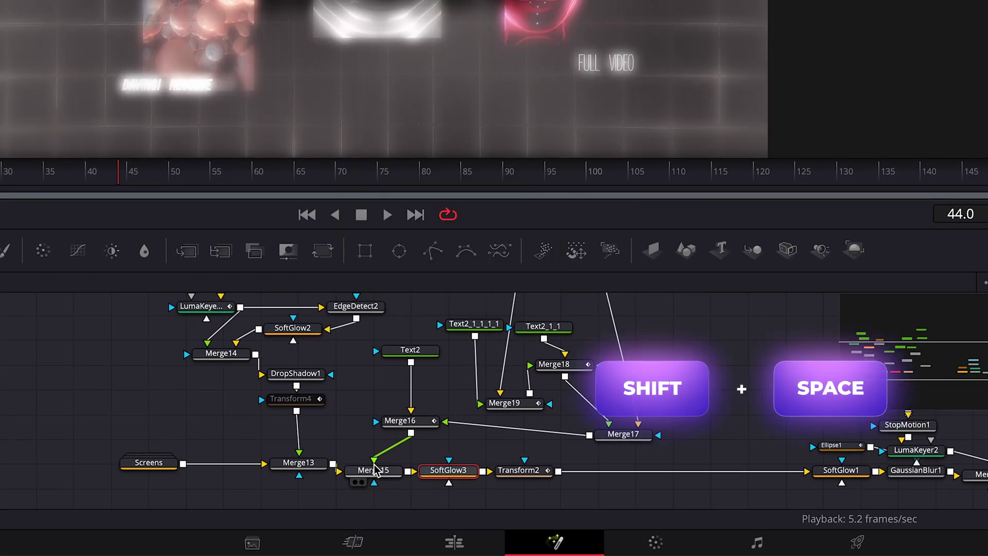
left_click_drag(446, 471, 399, 455)
left_click_drag(410, 422, 410, 403)
left_click_drag(396, 449, 399, 432)
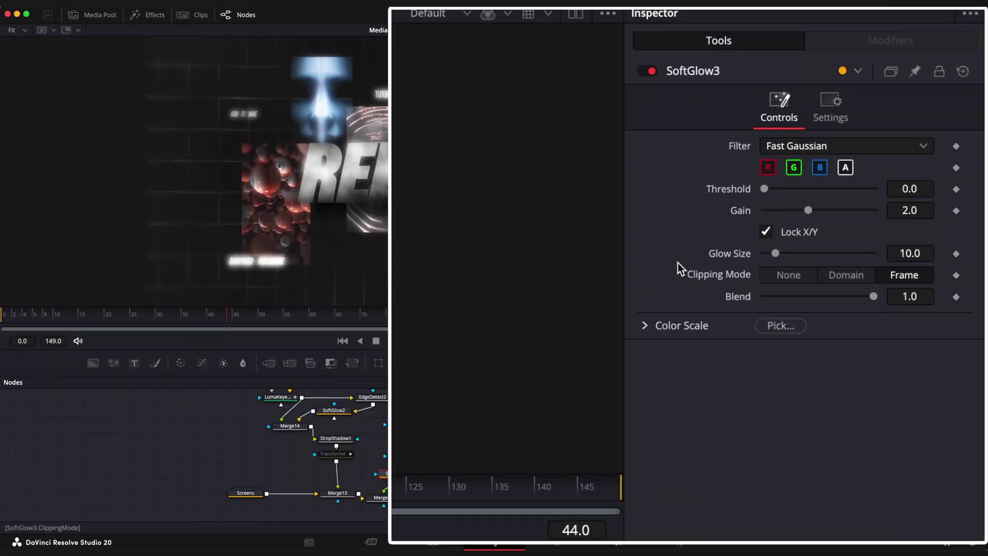
Raise SoftGlow3's Threshold to about 0.1, increase its Glow Size, and play Fusion Clip 2 from its start on the edit timeline.
left_click_drag(744, 217, 742, 217)
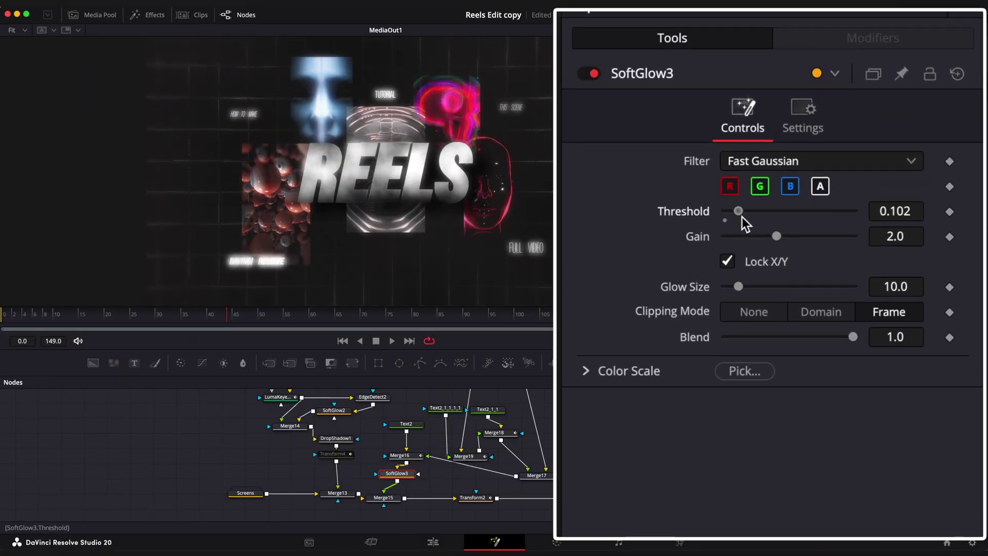
left_click_drag(739, 286, 769, 290)
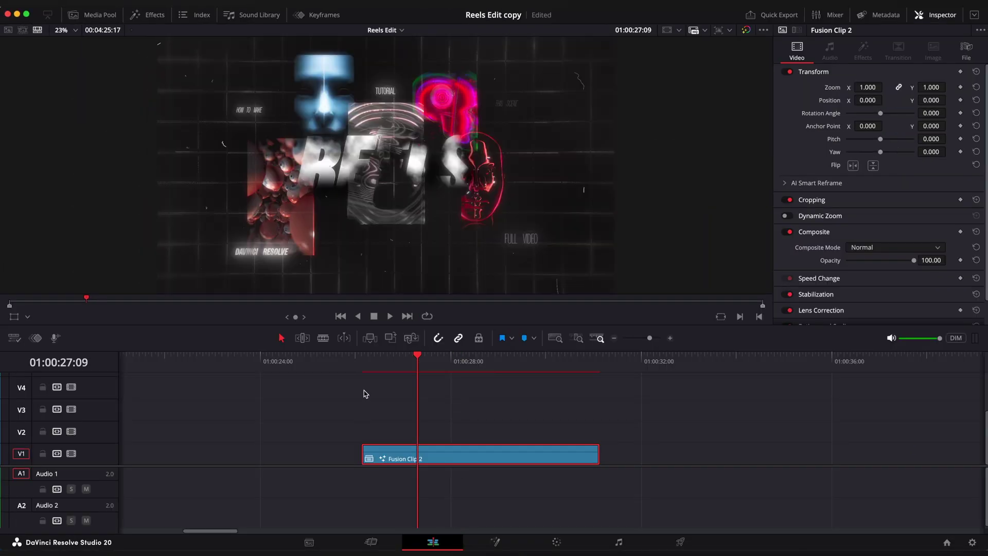
left_click(364, 369)
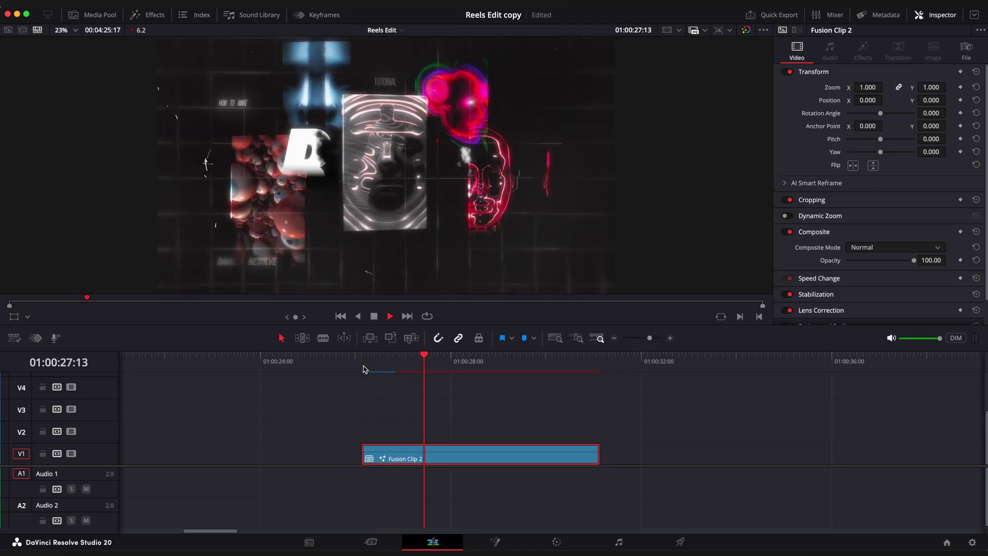
left_click(363, 369)
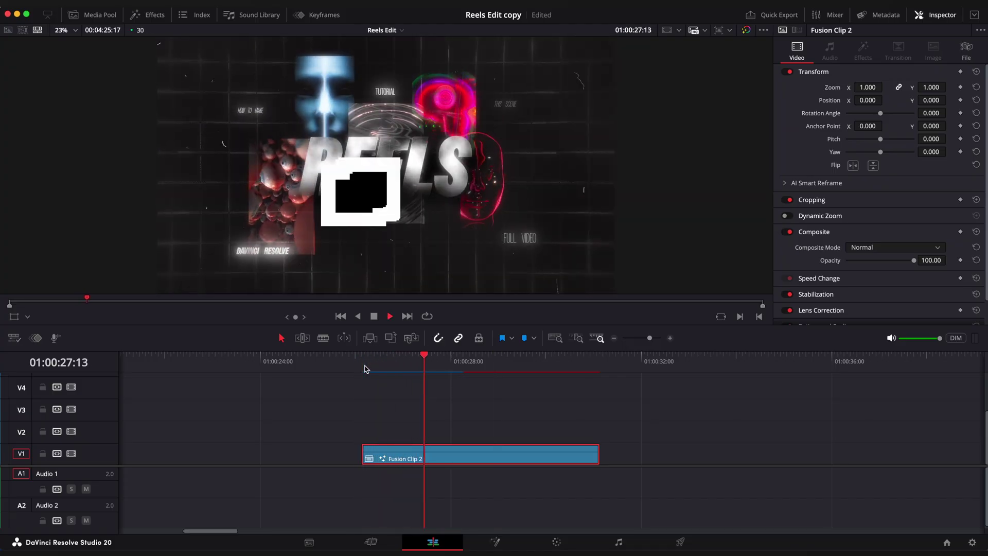
Group the small supporting text nodes with their merges and glow, and rename the group TextSmall.
scroll(477, 430, "down", 3)
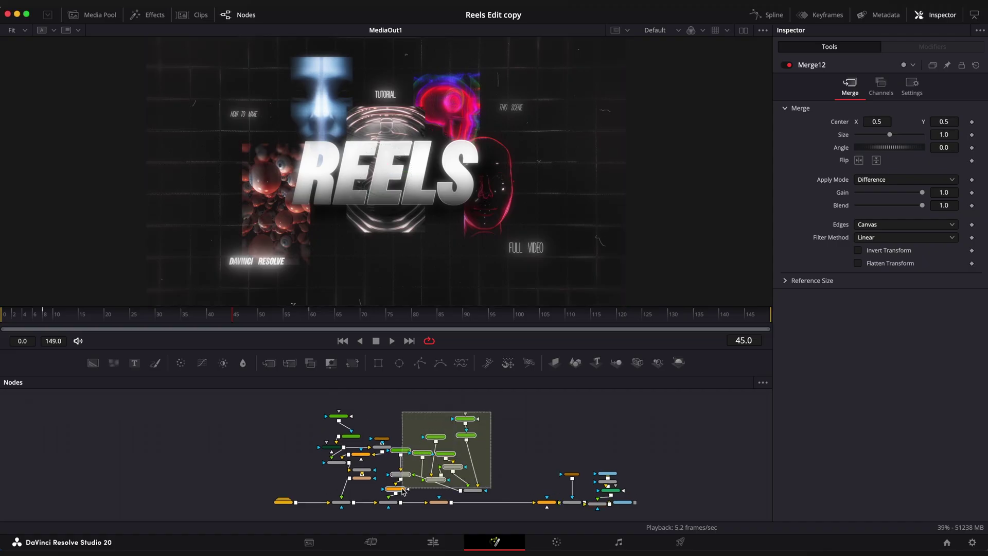
right_click(403, 491)
left_click(428, 439)
scroll(433, 463, "up", 3)
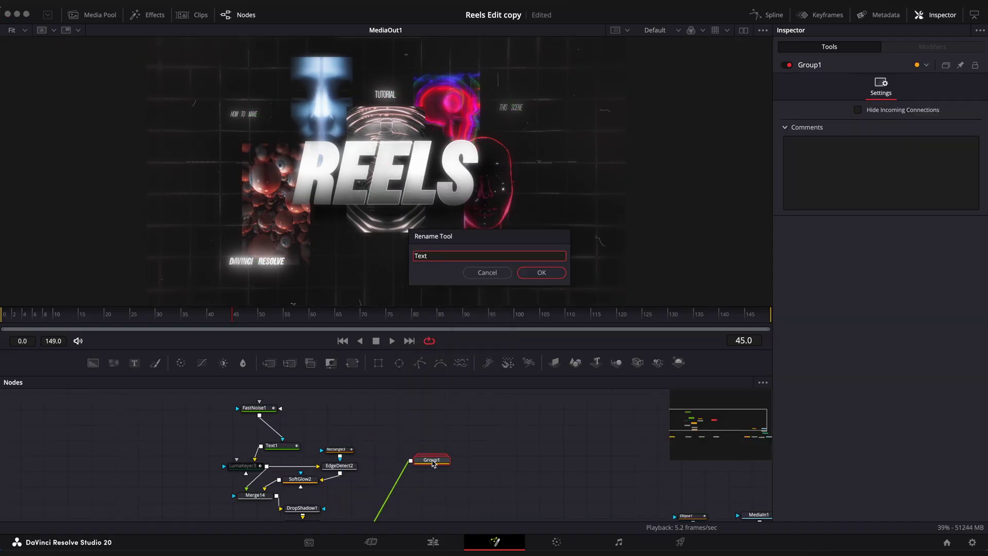
left_click(541, 273)
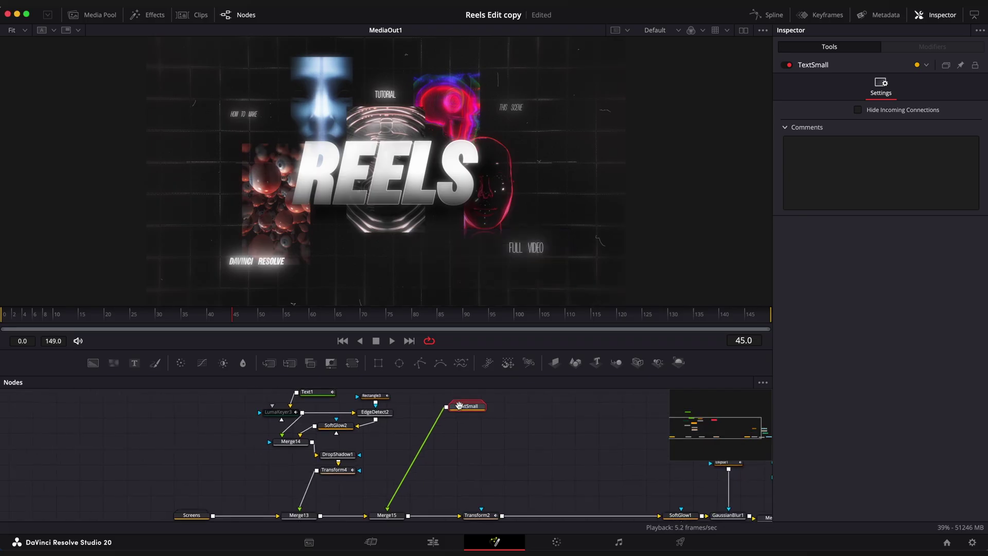
left_click_drag(432, 452, 485, 473)
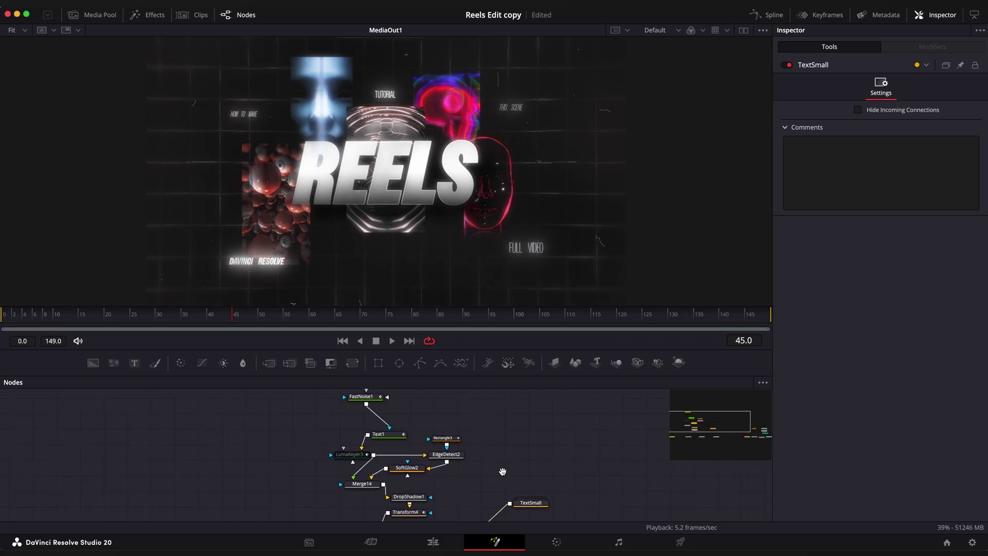
Check the REELS title around frame 22 with the LumaKeyer3 node active, and bypass that node.
left_click(353, 455)
left_click(151, 315)
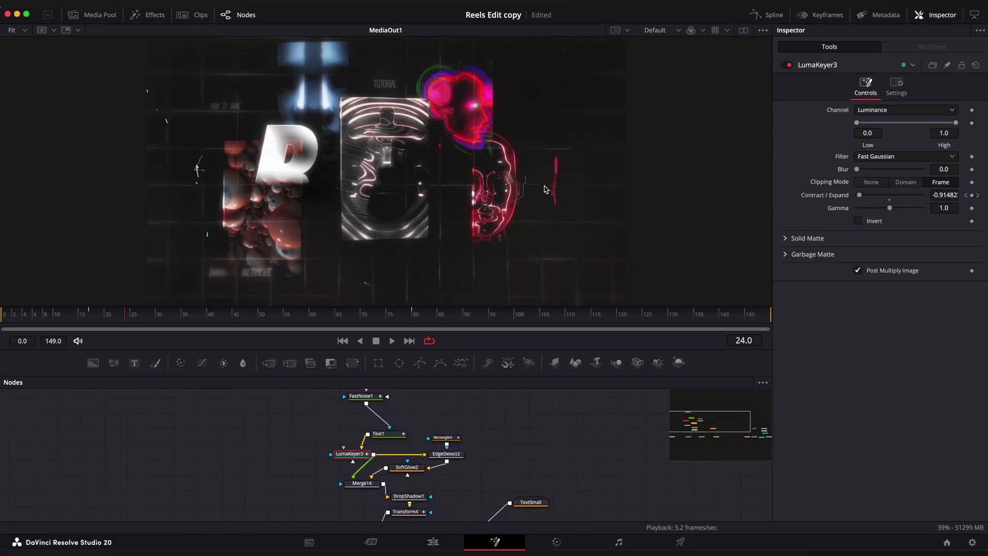
mouse_move(151, 314)
left_mouse_down()
mouse_move(190, 315)
mouse_move(27, 319)
mouse_move(133, 319)
left_mouse_up()
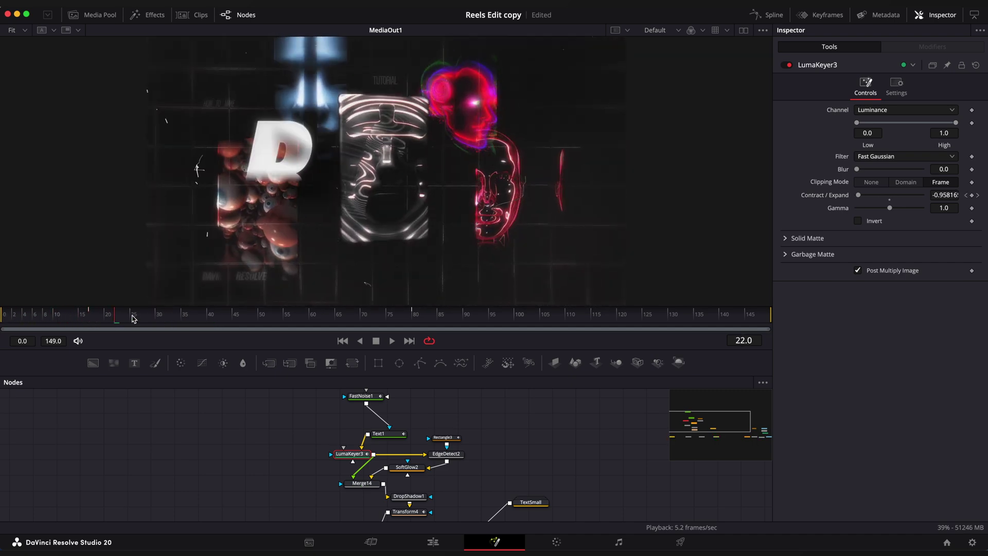
left_click(786, 65)
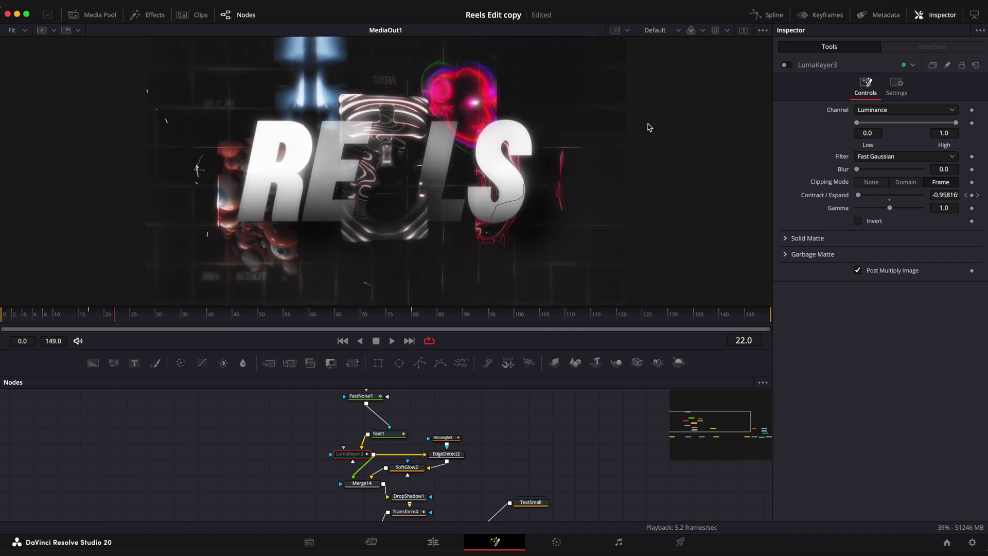
On the edit timeline, disable Fusion Clip 2, enable the Reels Tutorial.mov render above it, and play it from its start.
left_click(433, 543)
key("d")
left_click(285, 437)
key("d")
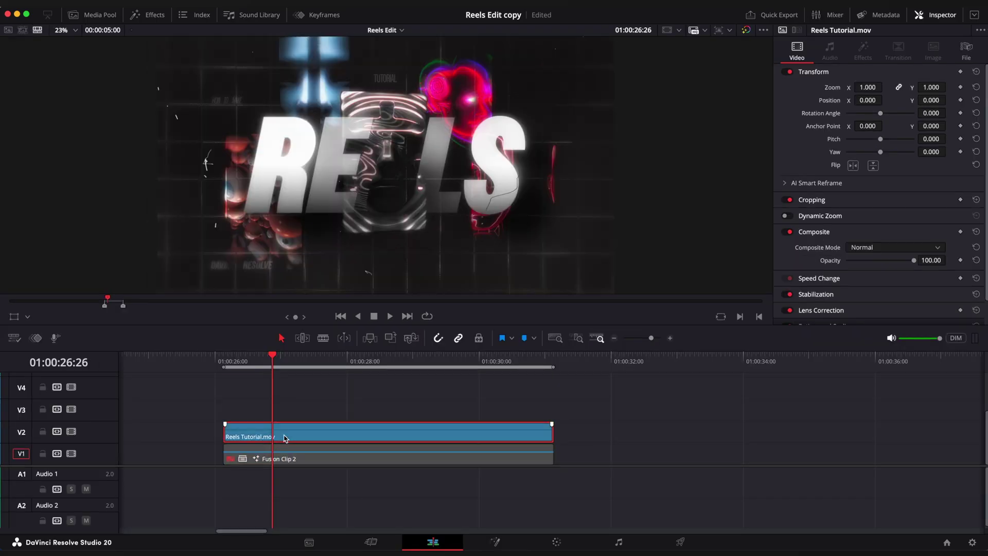
key("Up")
key("space")
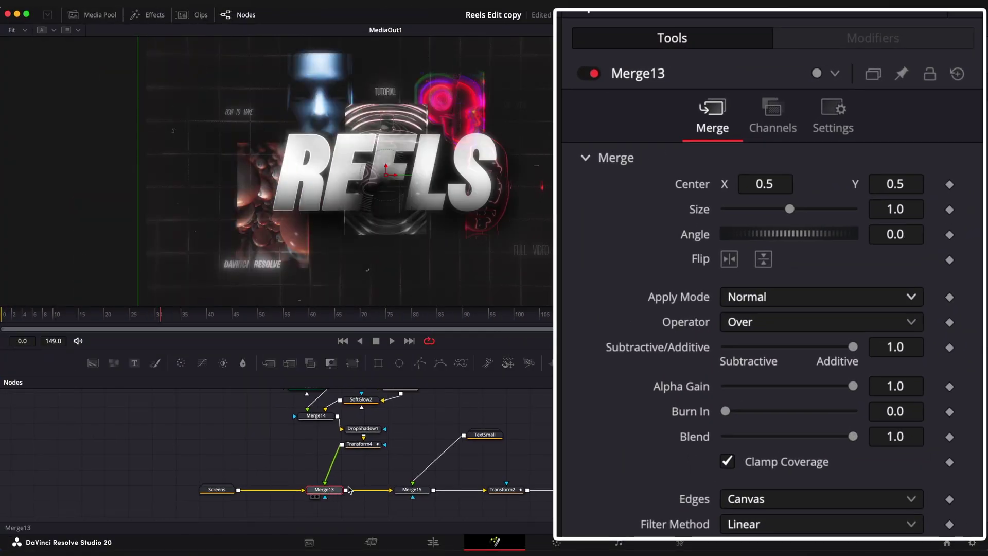
Try Lighten as Merge13's Apply Mode, replace it with Difference, and scrub through the REELS title animation.
left_click(776, 301)
left_click(750, 513)
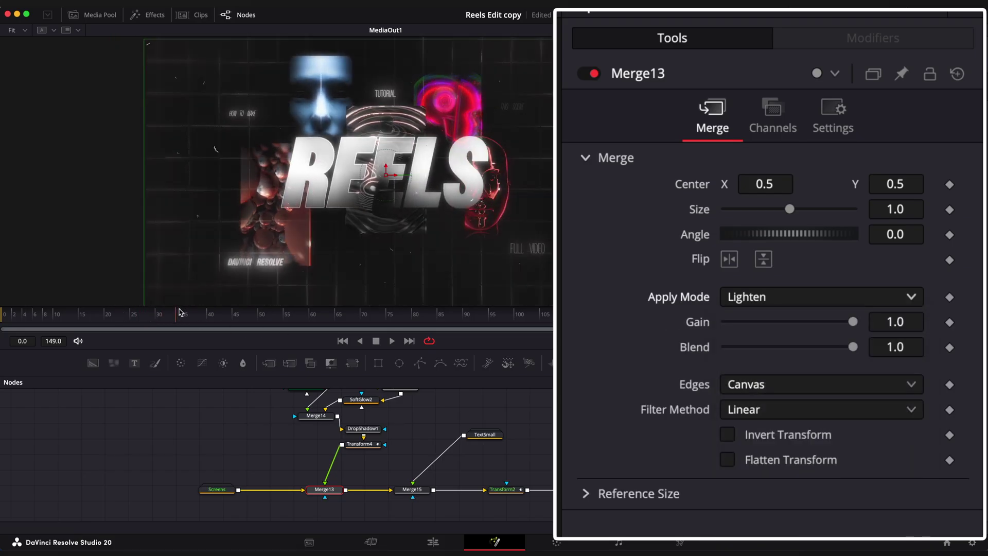
left_click(776, 298)
scroll(760, 490, "down", 5)
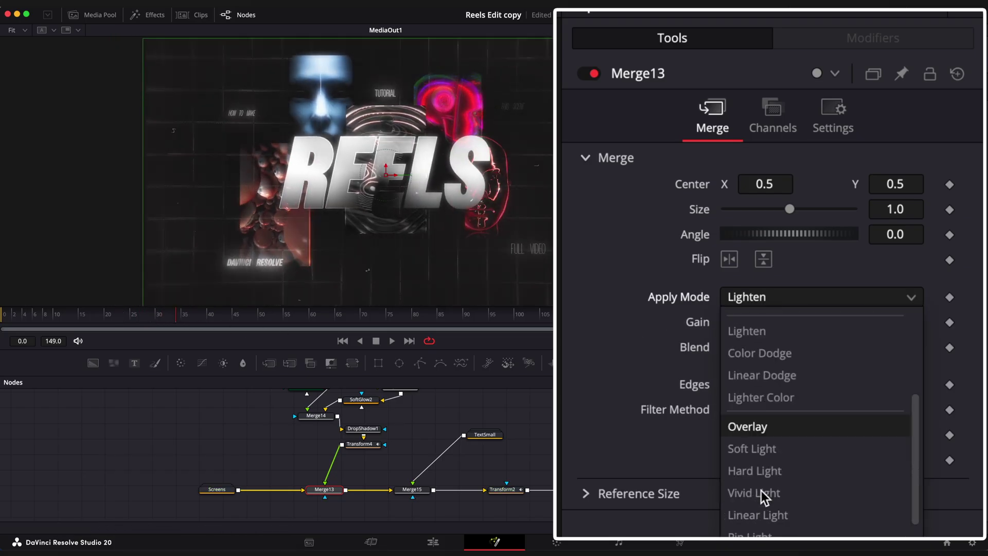
left_click(754, 514)
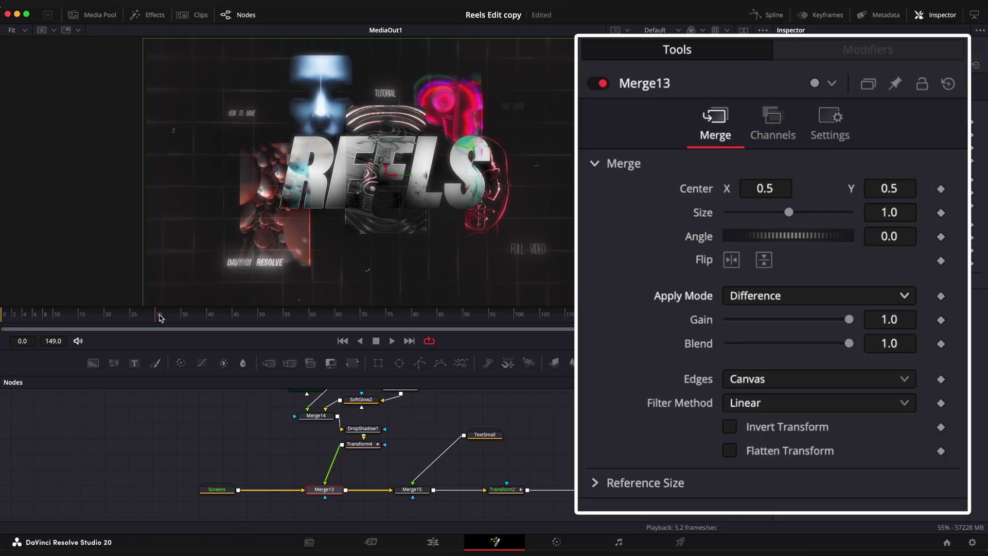
left_click(116, 315)
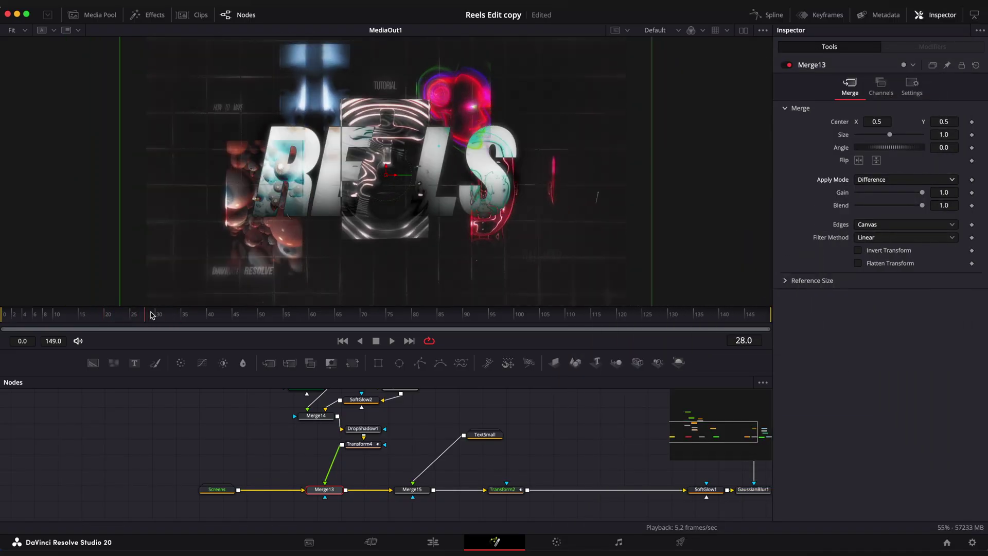